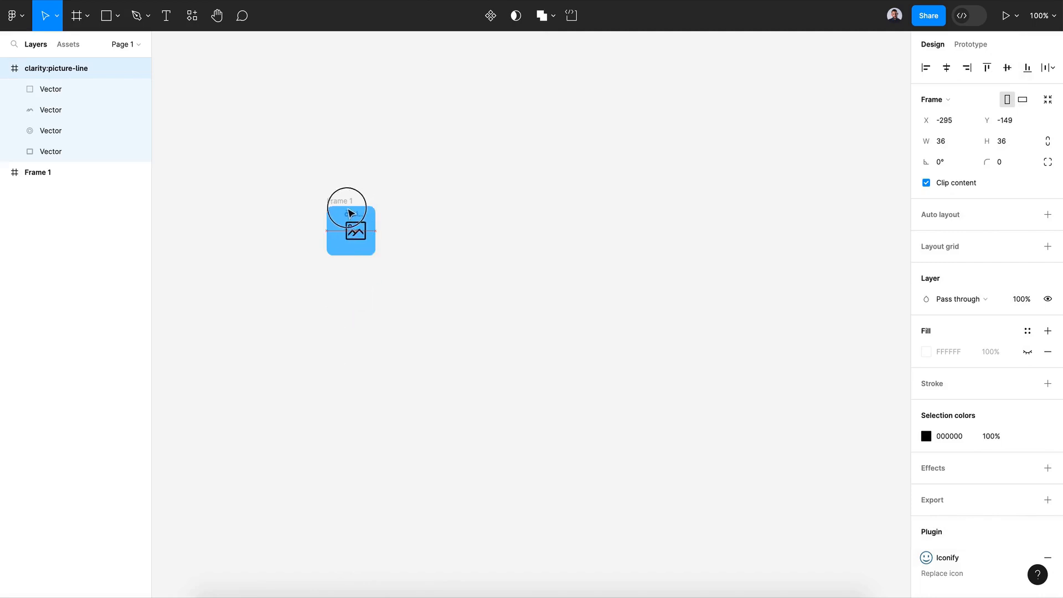
Centre the picture icon horizontally and vertically in the blue frame and recolour it white (FFFFFF).
left_click(946, 67)
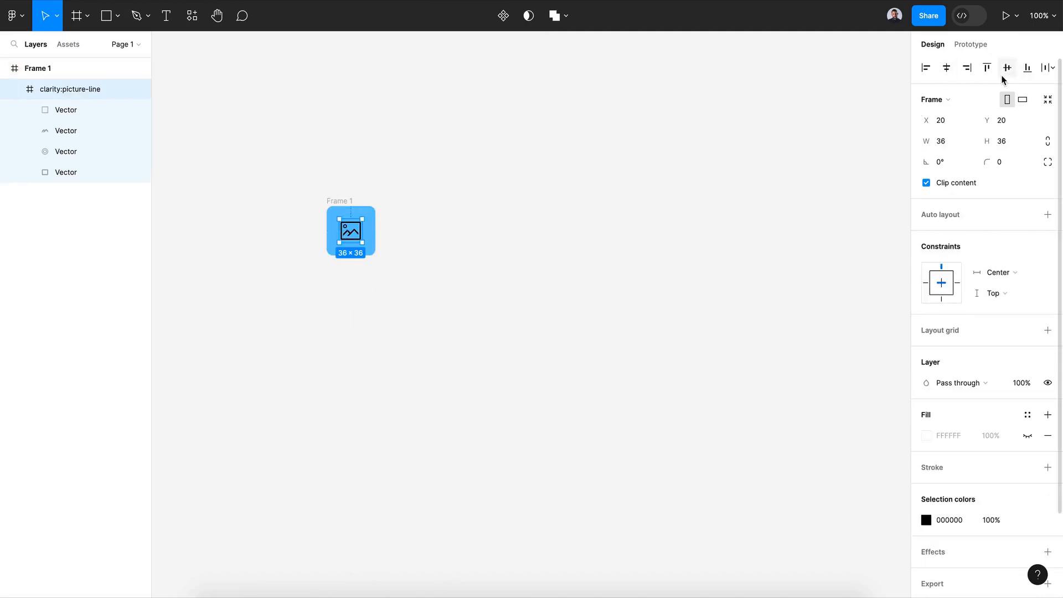
left_click(1007, 67)
scroll(928, 480, "down", 1)
left_click(926, 476)
left_click_drag(779, 367, 741, 254)
left_click(897, 226)
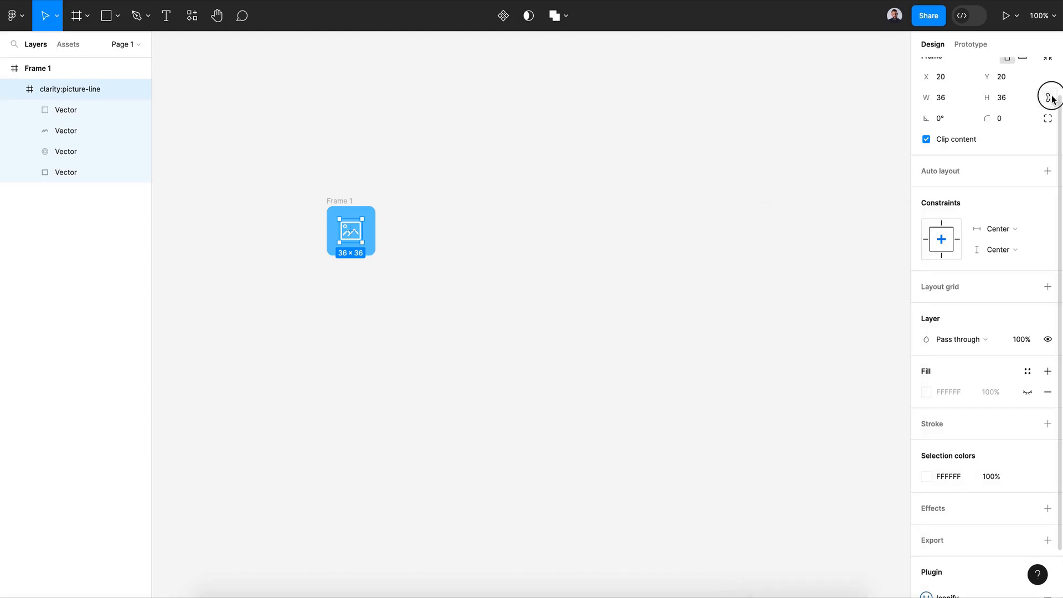
Resize the picture icon proportionally to 45 × 45 and centre it in the blue frame again.
left_click(953, 98)
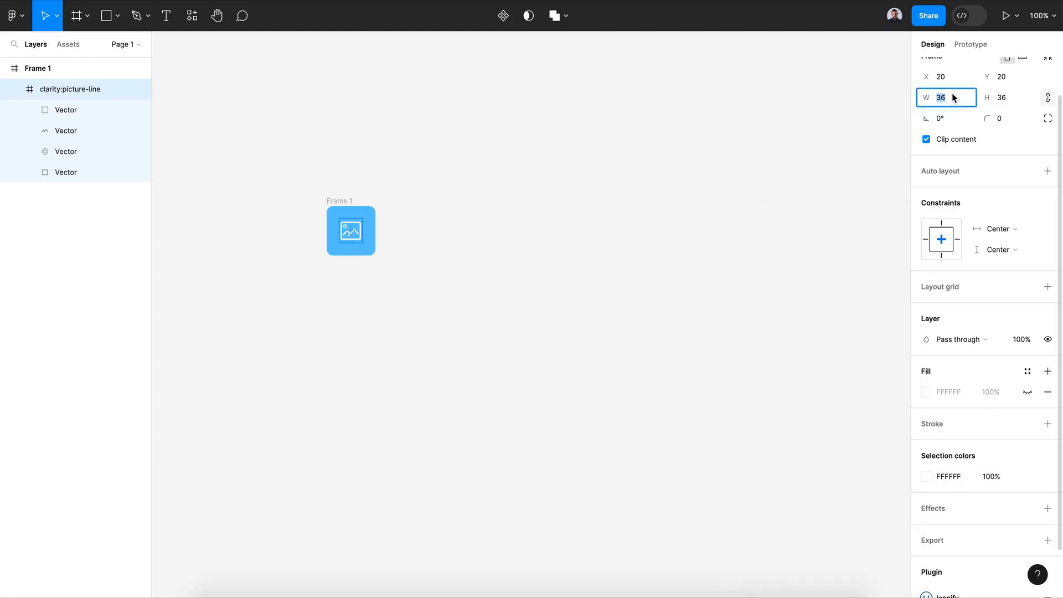
type("45")
key("Return")
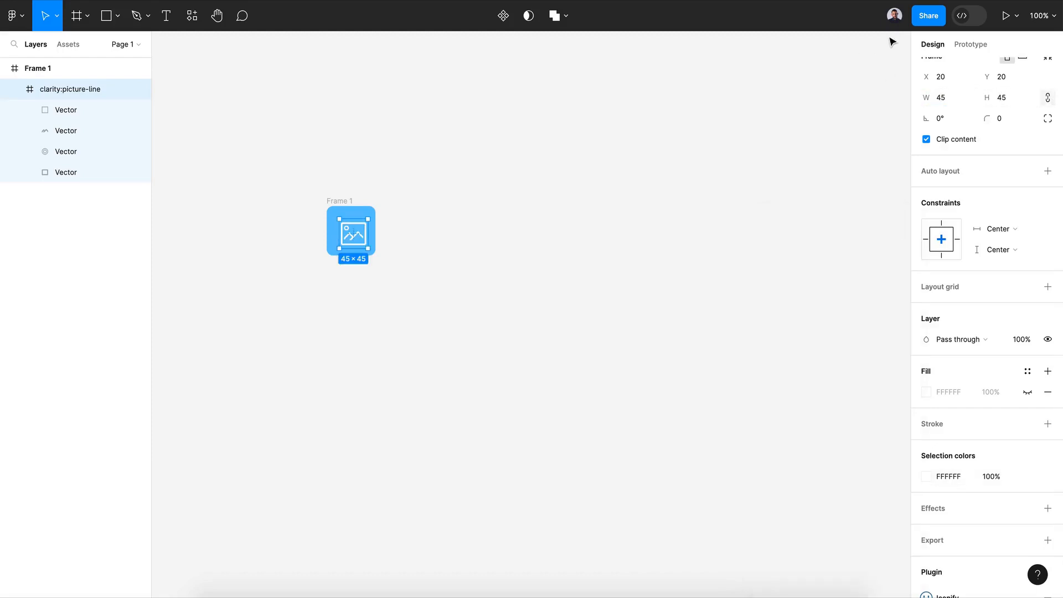
scroll(955, 78, "up", 2)
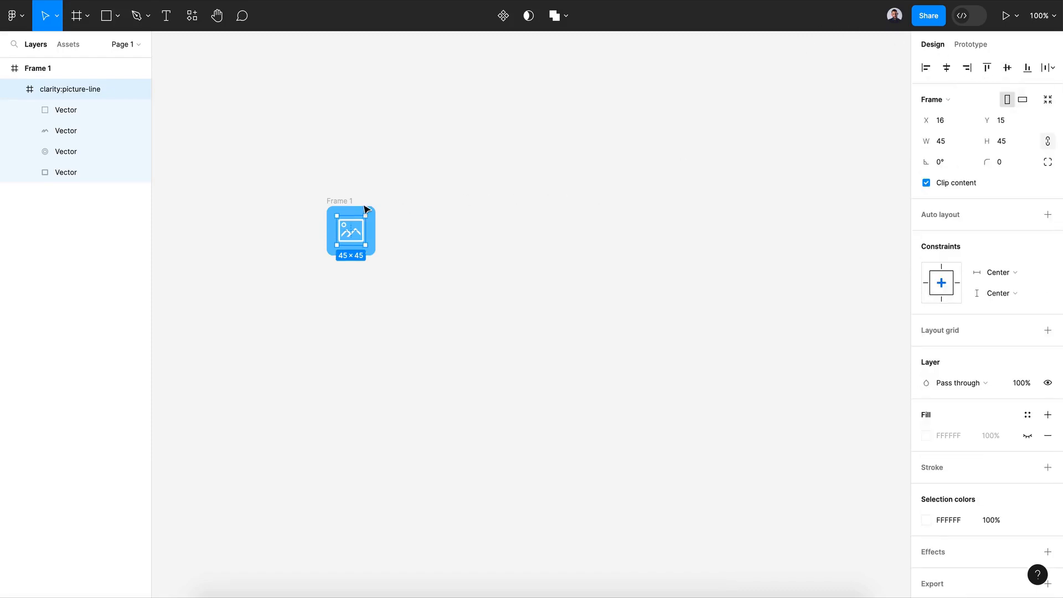
Rename the blue frame as Icon box.
left_click(328, 200)
type("Icon bo")
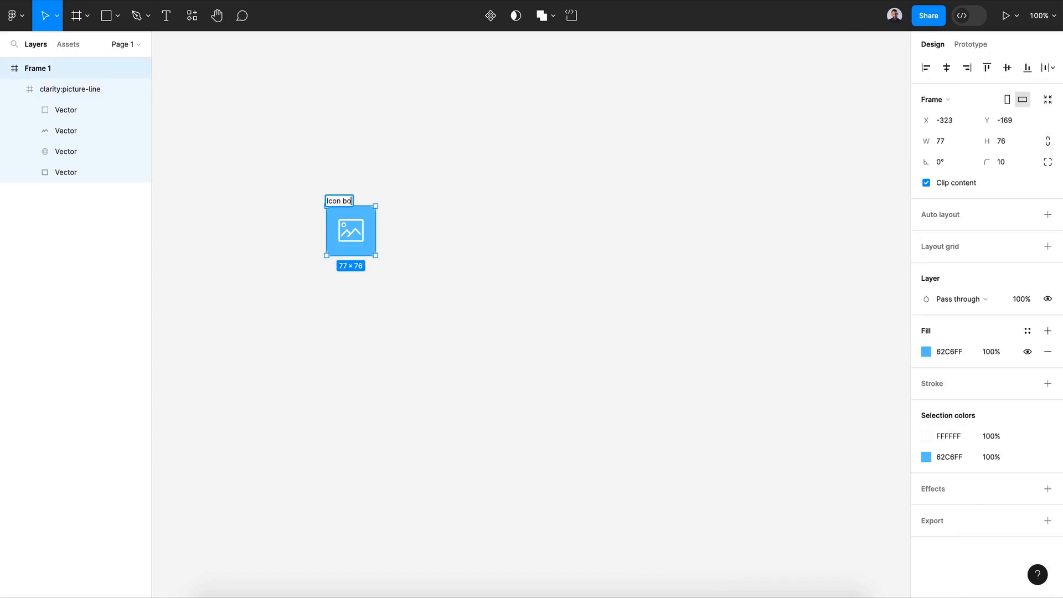
type("x")
key("Return")
left_click(192, 145)
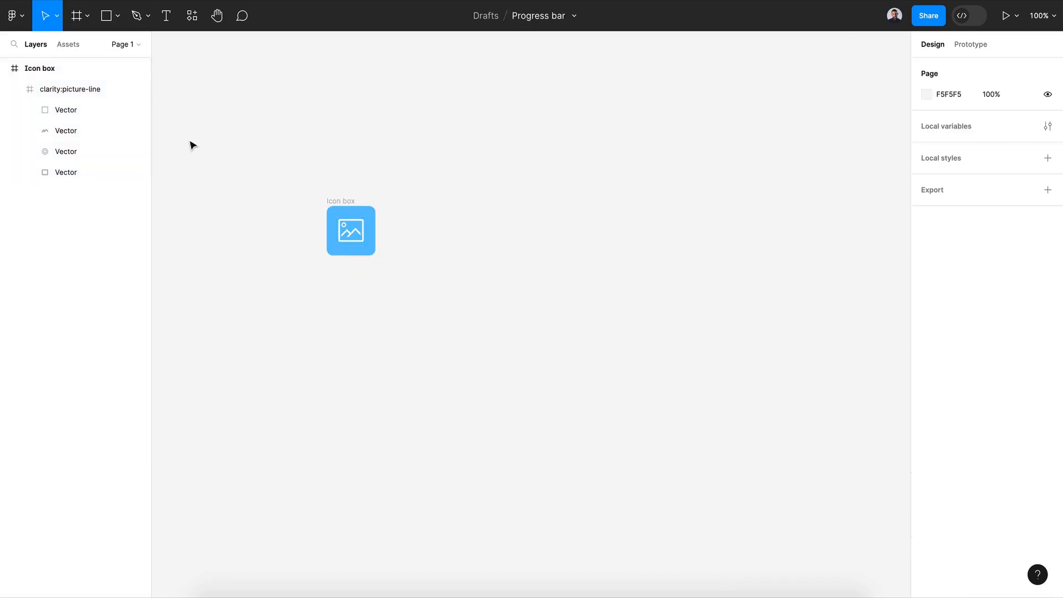
Add the text "Photography" beside the icon box, make it Bold and move it up slightly.
left_click(166, 15)
left_click(399, 215)
type("Photography")
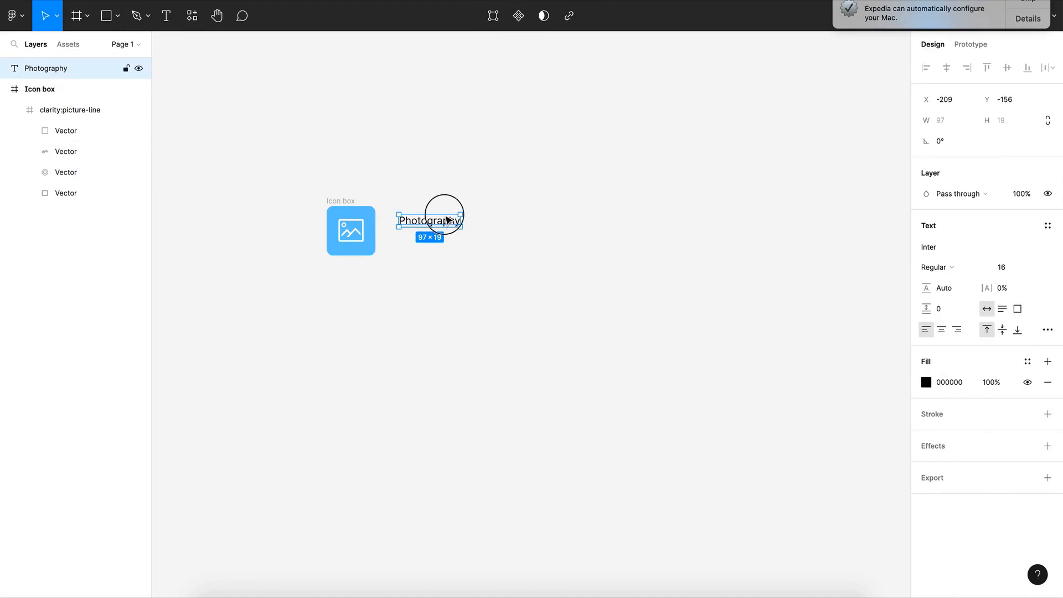
left_click(934, 264)
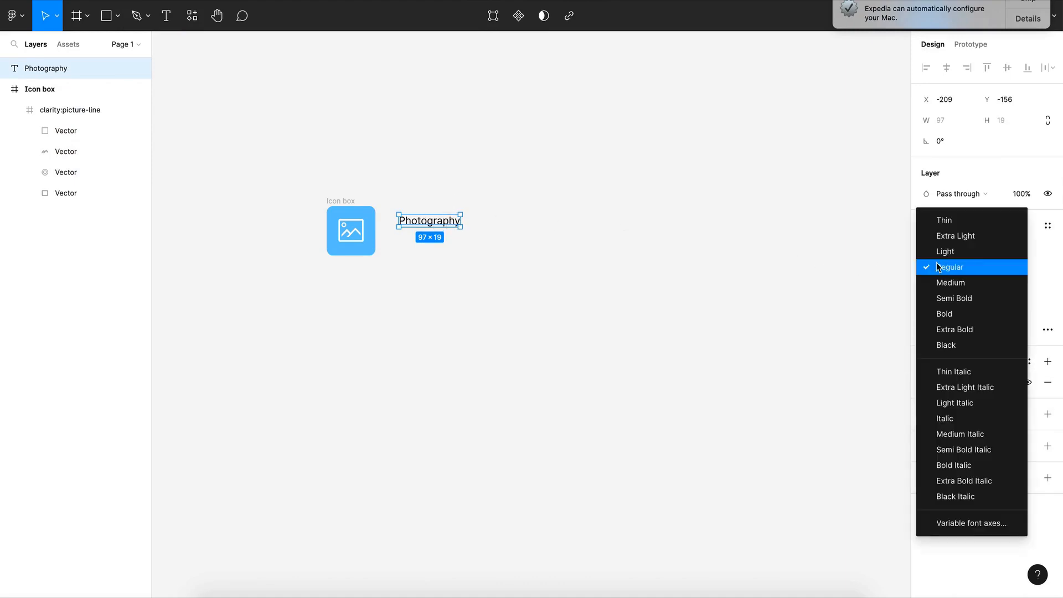
left_click(945, 310)
left_click_drag(446, 217, 444, 214)
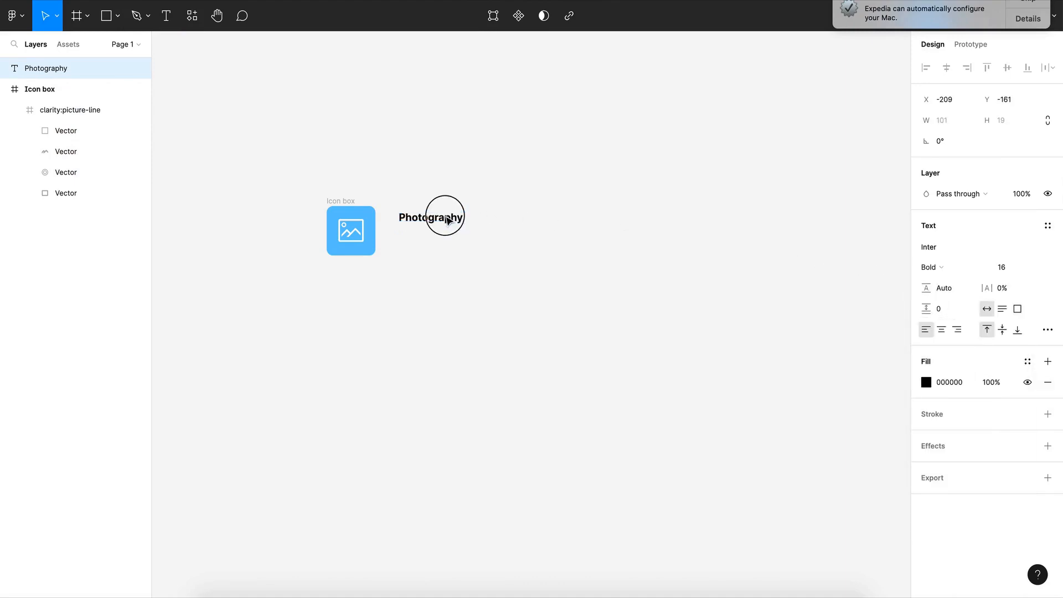
Set the Photography text's fill to dark grey 2B2B2B.
left_click(926, 382)
left_click(766, 411)
left_click_drag(766, 412, 746, 404)
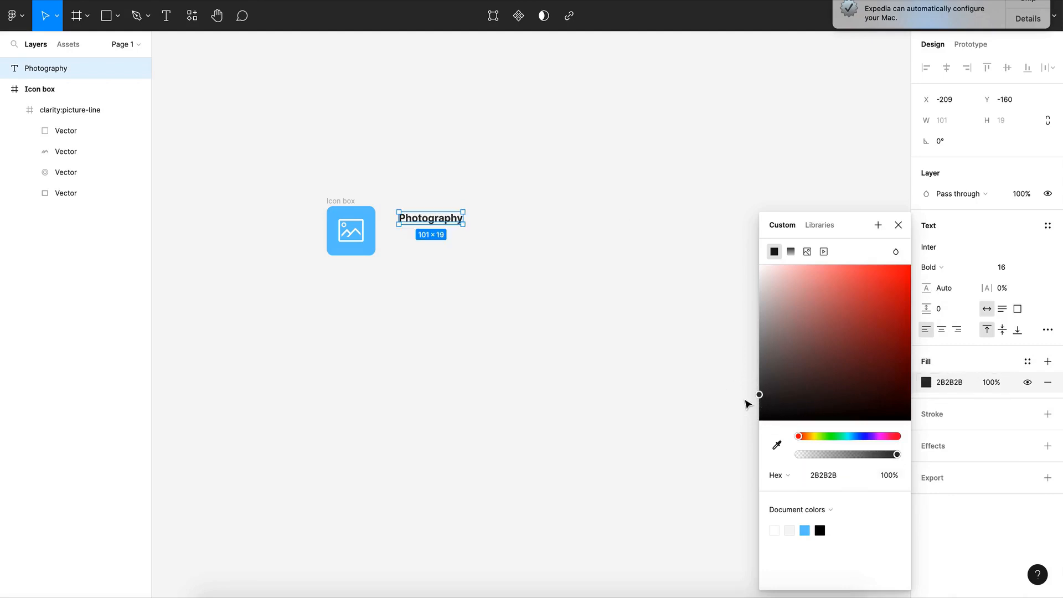
left_click(506, 295)
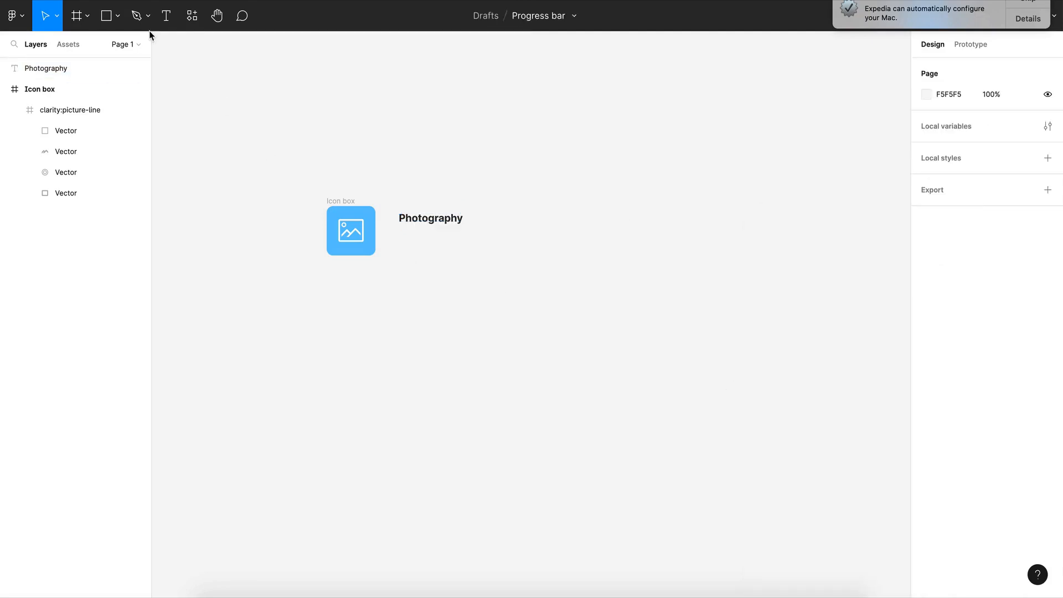
Draw a thin rectangle about 10 high below the Photography text and set its width to 300.
left_click(107, 19)
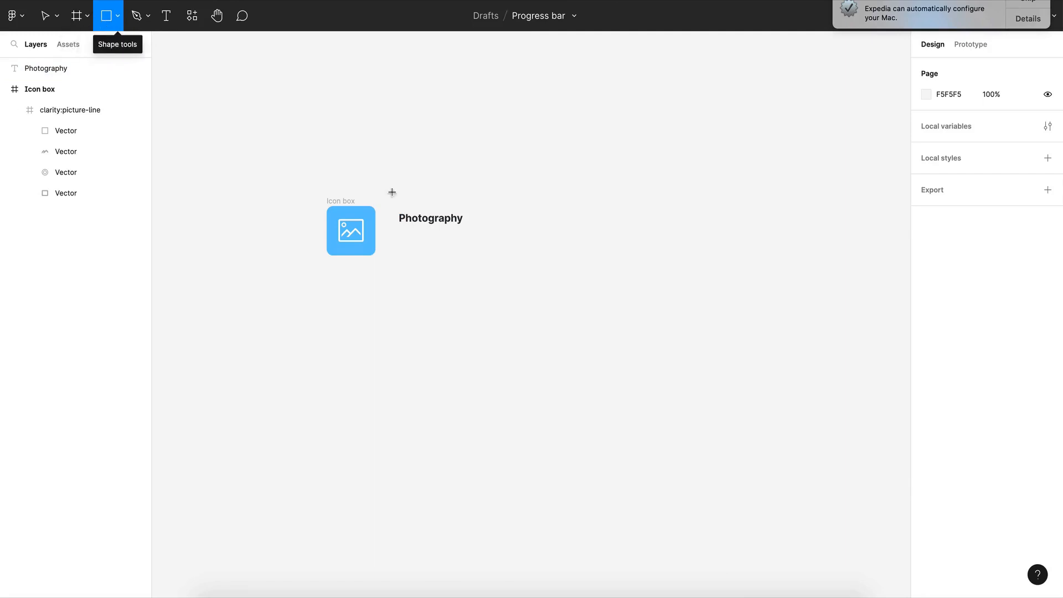
left_click_drag(399, 240, 591, 245)
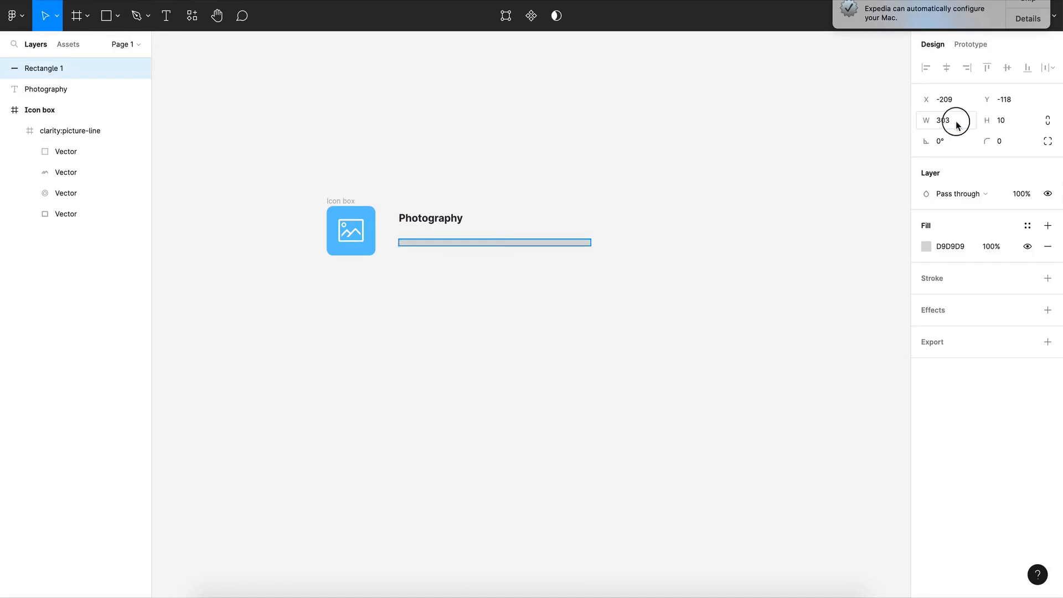
left_click(956, 121)
type("300")
key("Return")
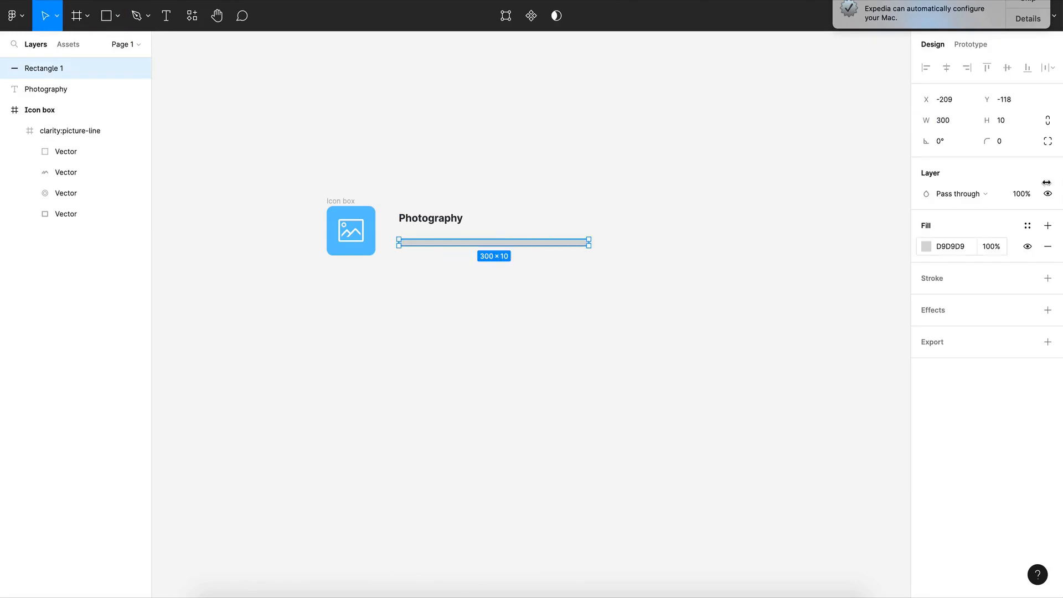
Round the thin rectangle's corners with a radius of 25.
left_click(1006, 142)
type("25")
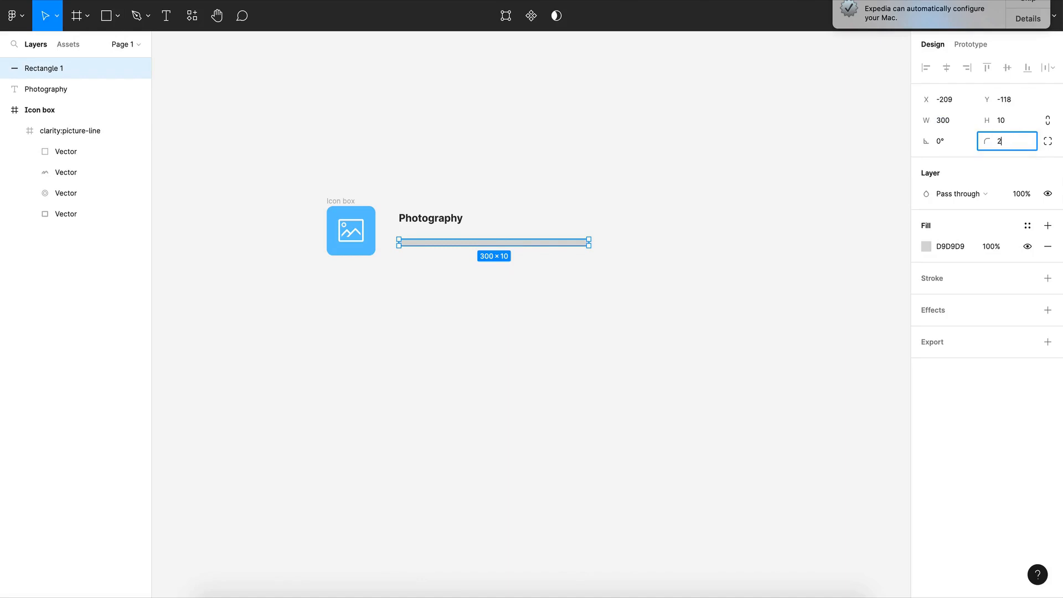
key("Return")
left_click(727, 291)
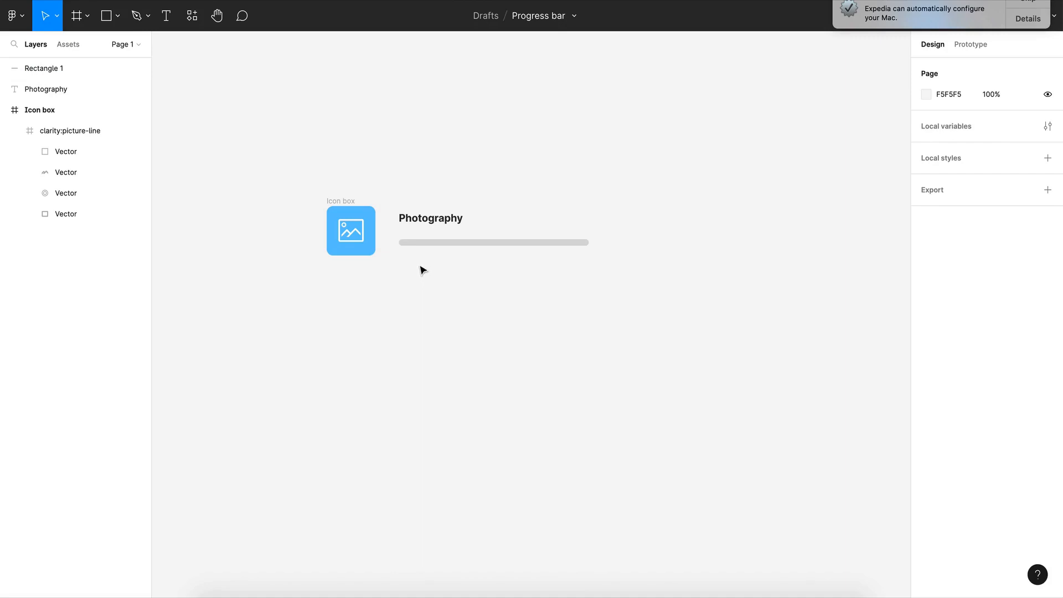
Rename the rounded bar's layer as "progress background" and set its fill to light grey ECECEC.
left_click(454, 243)
double_click(44, 76)
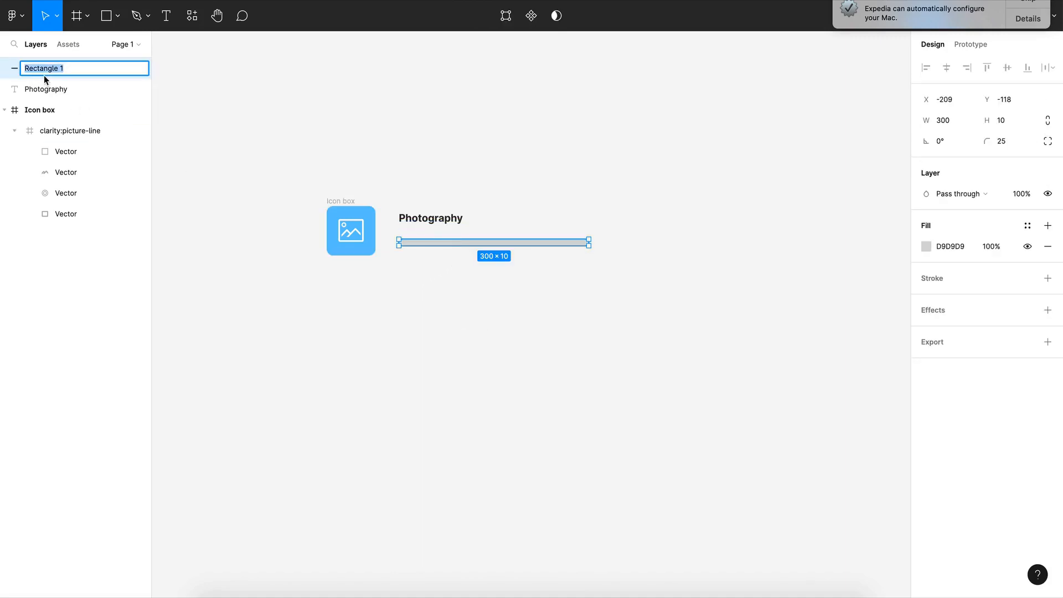
type("progress backgrou")
type("nd")
left_click_drag(758, 278, 758, 281)
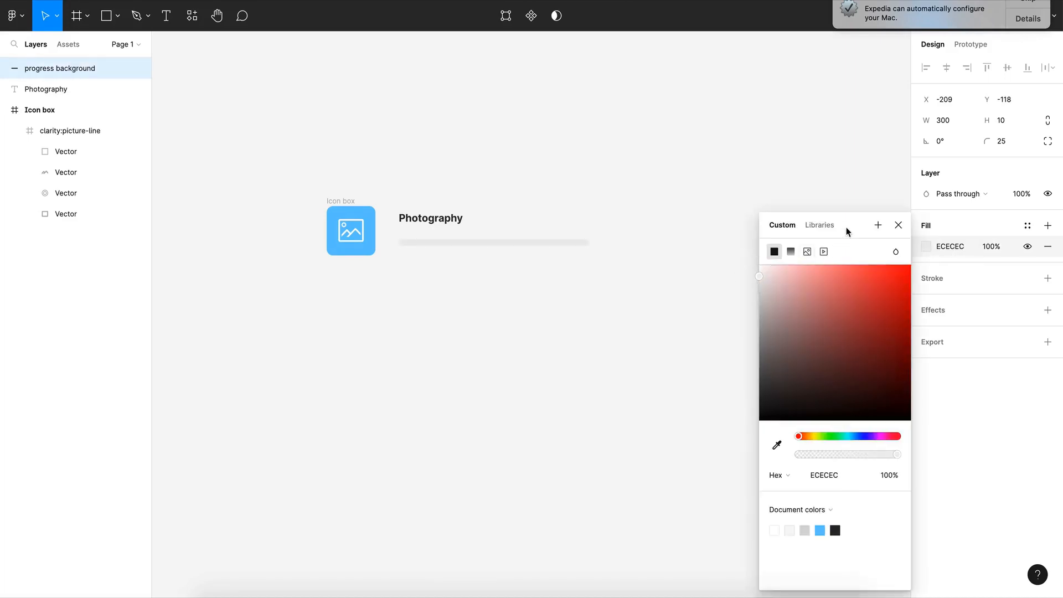
left_click(898, 225)
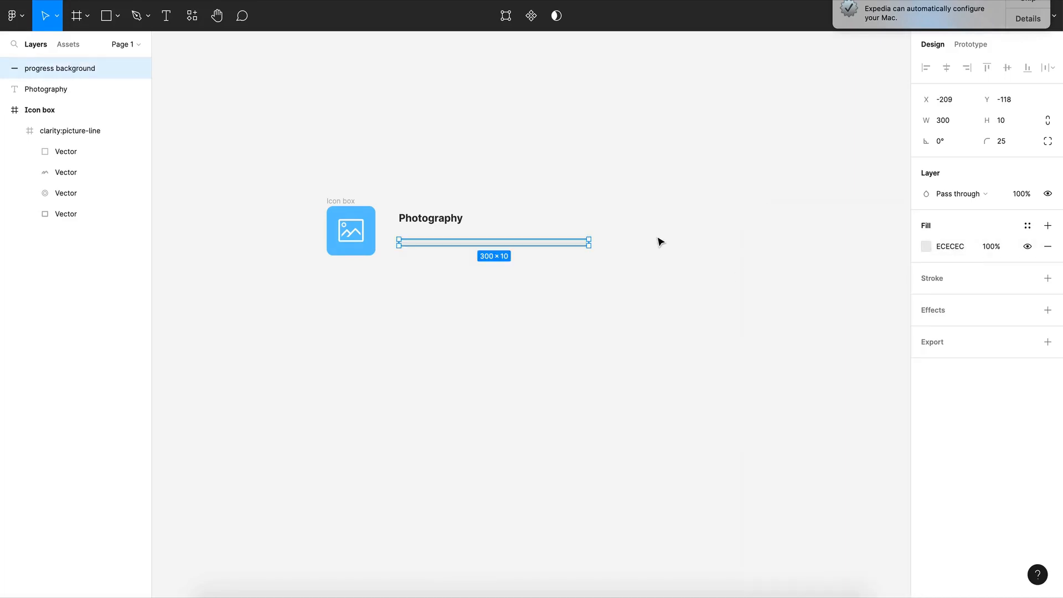
Duplicate the progress background bar in place and set the copy's width to 10.
key("super+d")
key("F4")
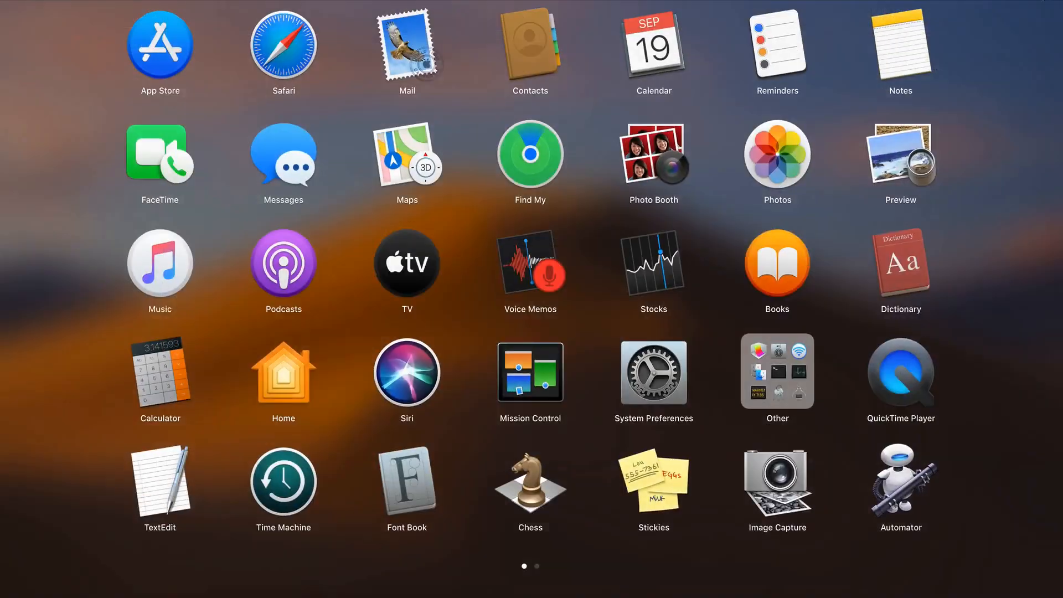
key("F4")
left_click(1028, 3)
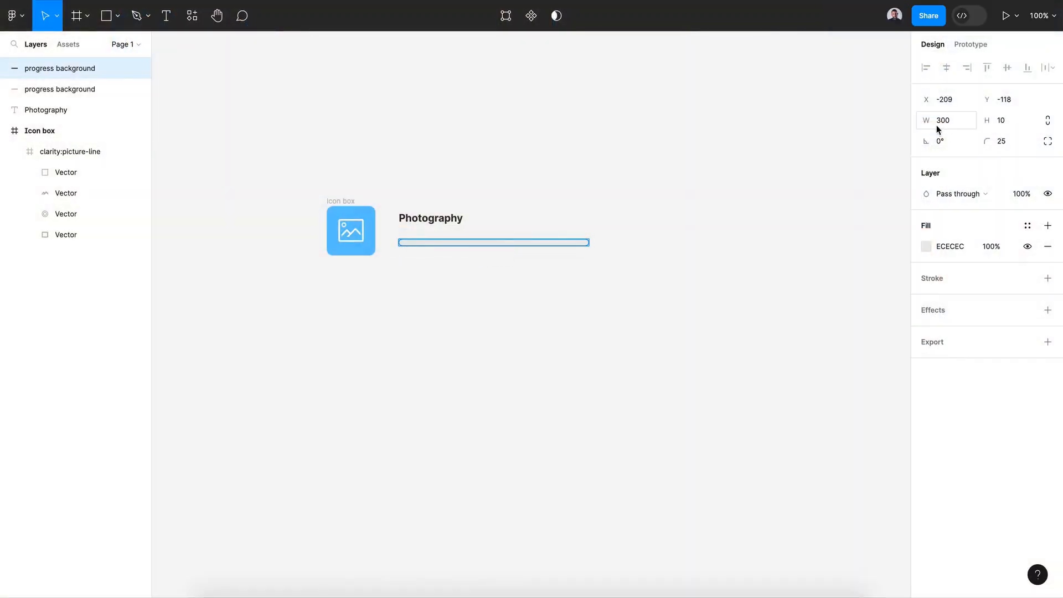
left_click(950, 124)
type("10")
key("Return")
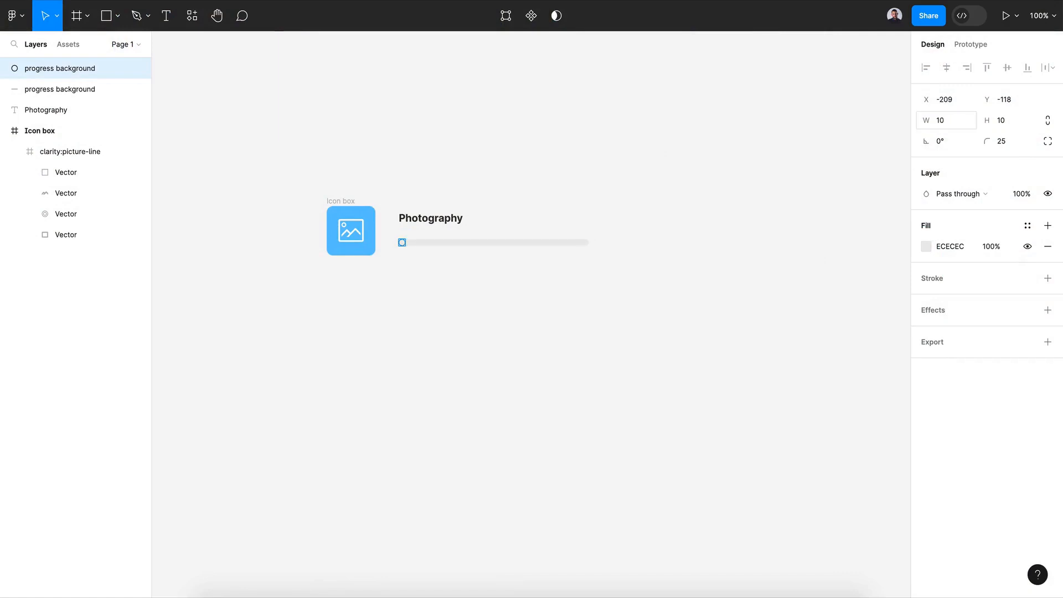
Change the fill of the small round copy at the start of the bar to red.
left_click(926, 247)
left_click_drag(858, 272, 888, 269)
left_click(402, 243)
left_click(412, 275)
left_click(397, 242)
left_click(415, 279)
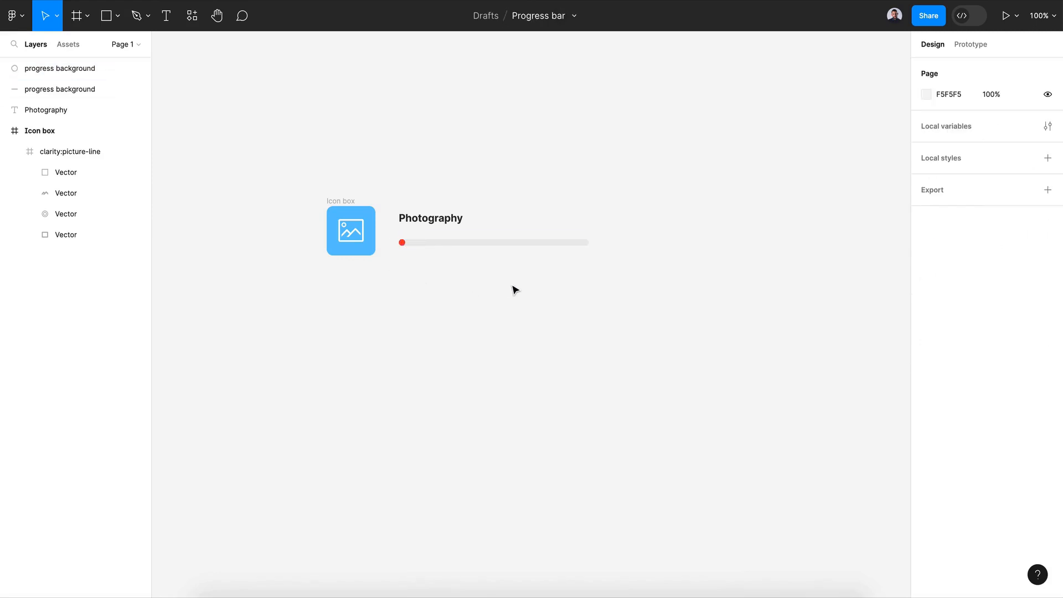
Add a "0%" text label just beyond the far end of the progress bar.
left_click(166, 24)
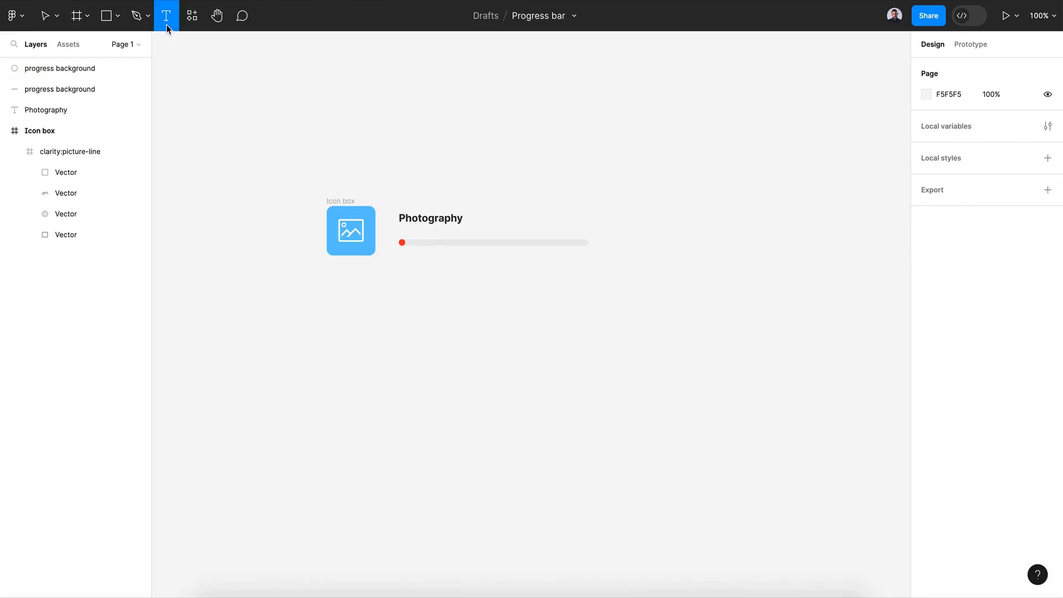
left_click(606, 239)
type("0")
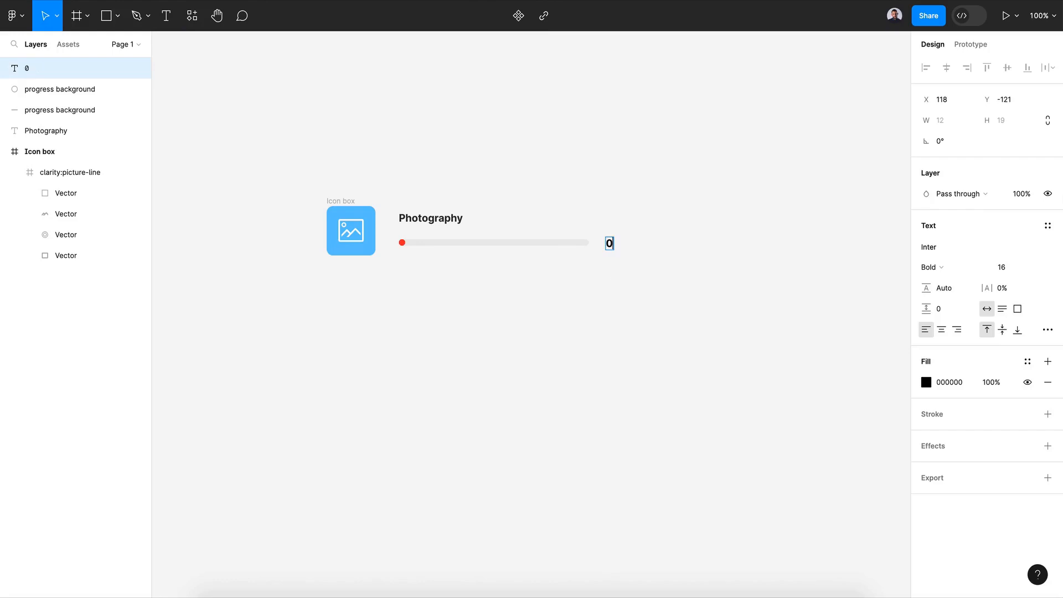
type("%")
key("Escape")
Nudge the 0% label into line with the progress bar and set its fill to grey 585858.
left_click(615, 244)
left_click_drag(614, 244, 614, 243)
left_click(926, 382)
left_click_drag(841, 346, 735, 376)
left_click(617, 256)
Duplicate the 0% label, change the copy to 10% and stack it directly above the original.
left_click(612, 242)
key("ctrl+d")
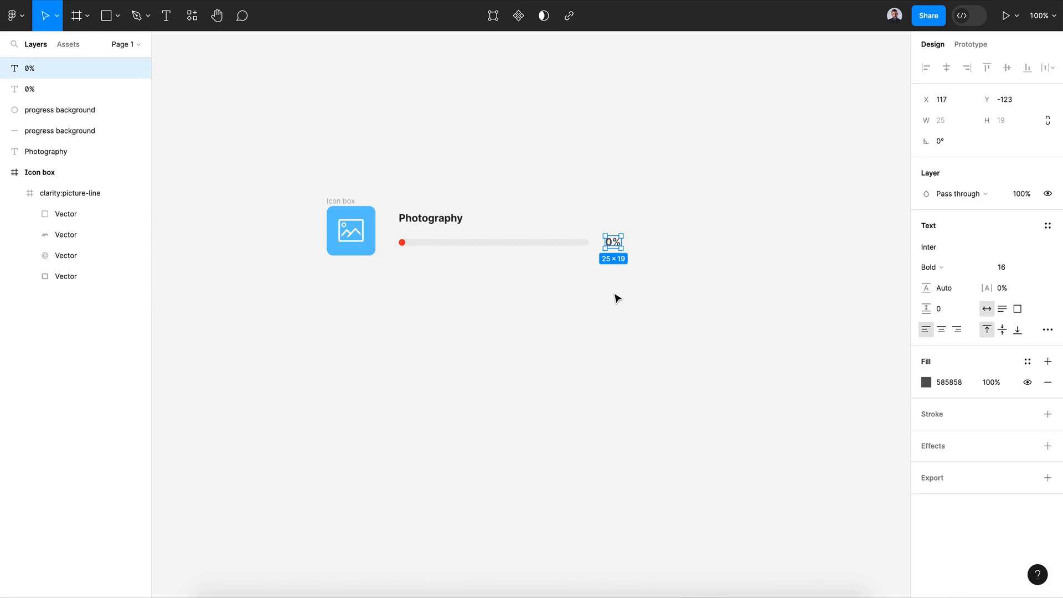
key("shift+Up")
key("shift+Up")
double_click(613, 230)
left_click(607, 229)
type("1")
key("Escape")
key("Up")
key("Up")
key("Up")
Duplicate the 10% label, move the copy directly above it and change its text to 20%.
key("ctrl+d")
key("shift+Up")
key("shift+Up")
key("Up")
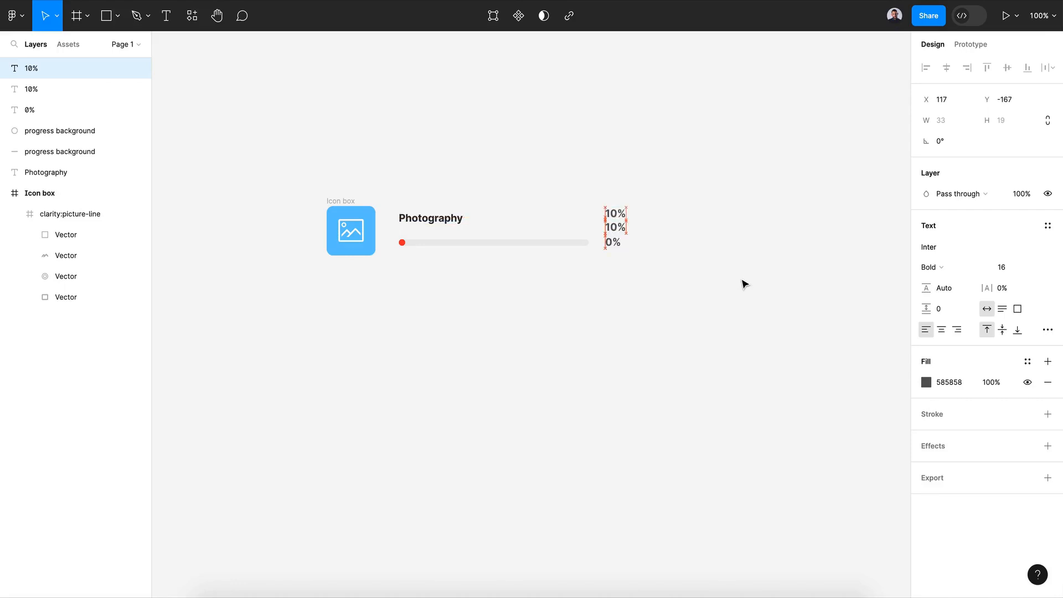
double_click(613, 214)
left_click(611, 215)
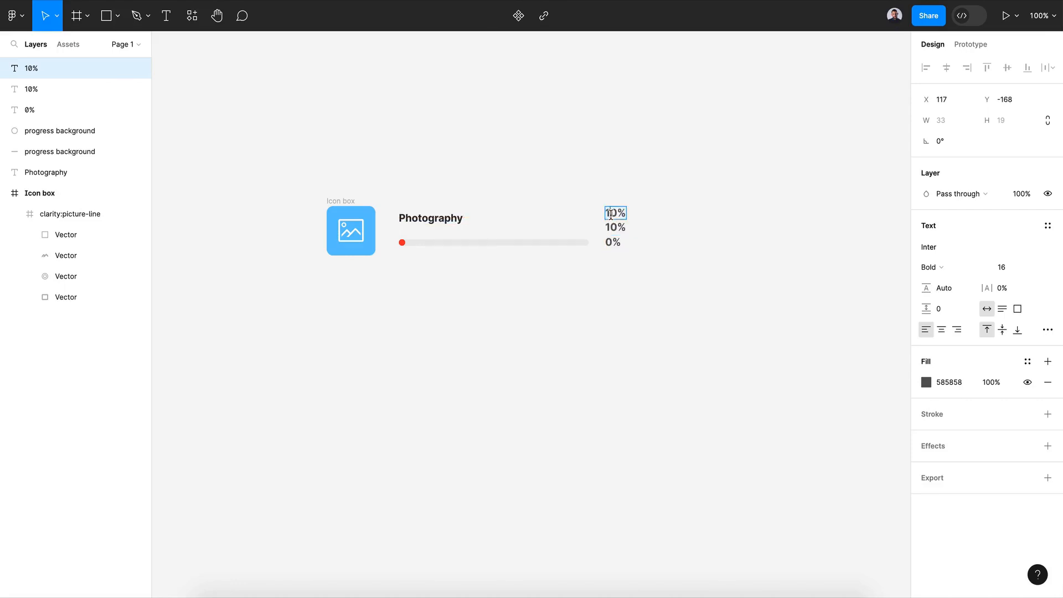
key("BackSpace")
type("2")
key("Escape")
left_click(647, 256)
scroll(659, 263, "up", 1)
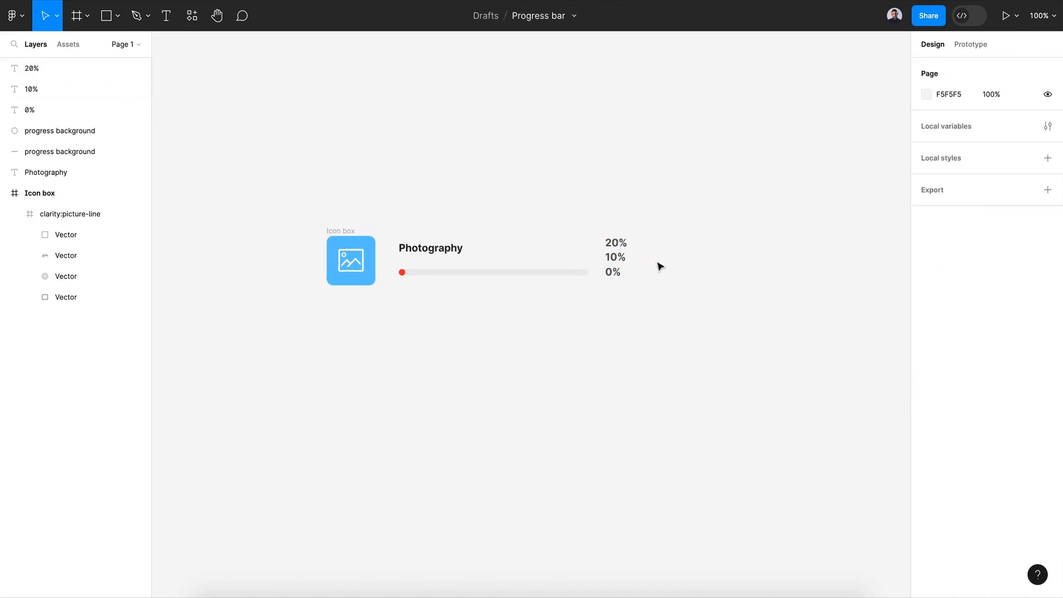
Duplicate the 20% label, place the copy directly above it and open its text for editing.
left_click(622, 244)
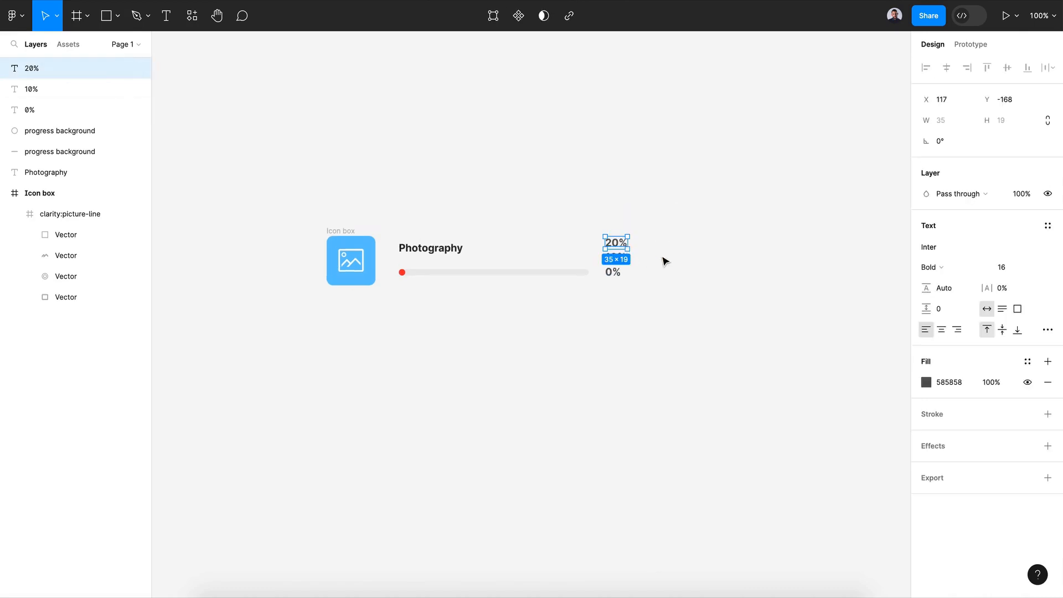
key("ctrl+d")
key("shift+Up")
key("shift+Up")
key("shift+Up")
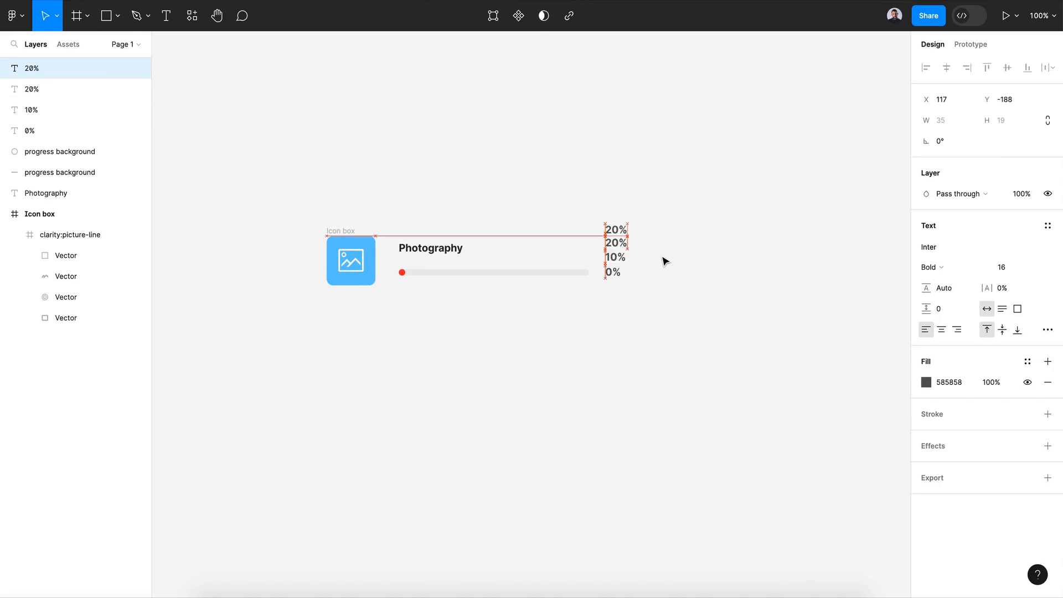
key("shift+Down")
key("Up")
key("Up")
key("Up")
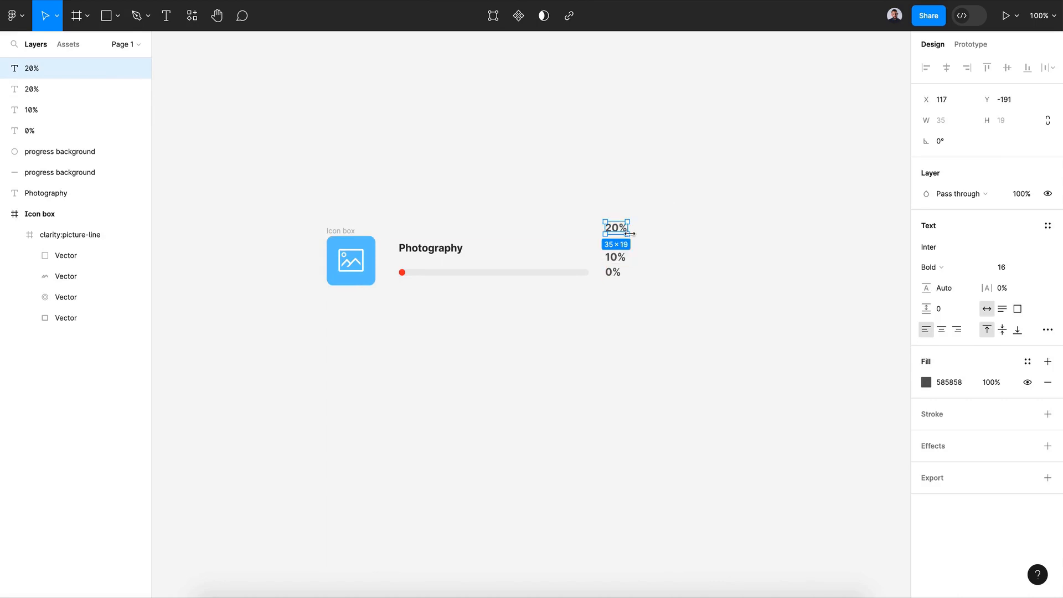
double_click(617, 228)
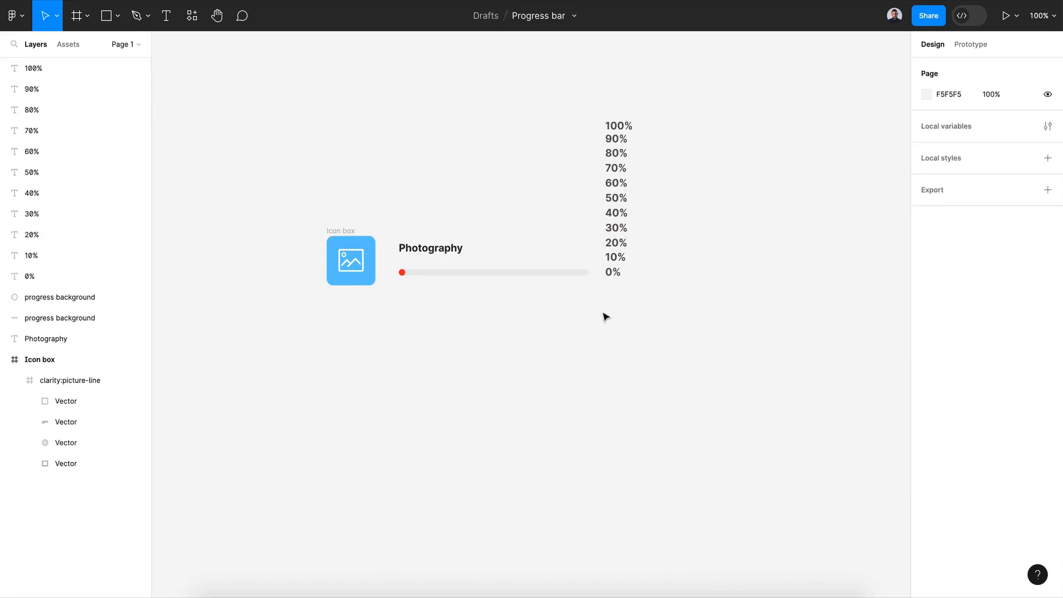
Distribute the percentage labels from 0% to 100% with even vertical spacing and nudge the stack until 0% lines up with the progress bar.
left_click_drag(605, 316, 686, 133)
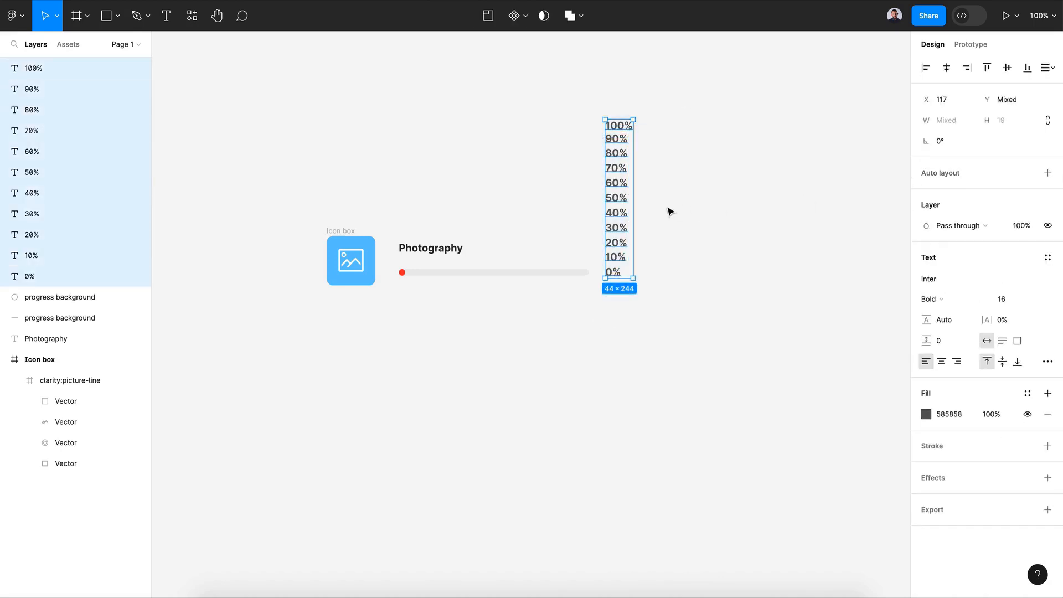
scroll(667, 209, "up", 2)
left_click(1048, 67)
left_click(923, 94)
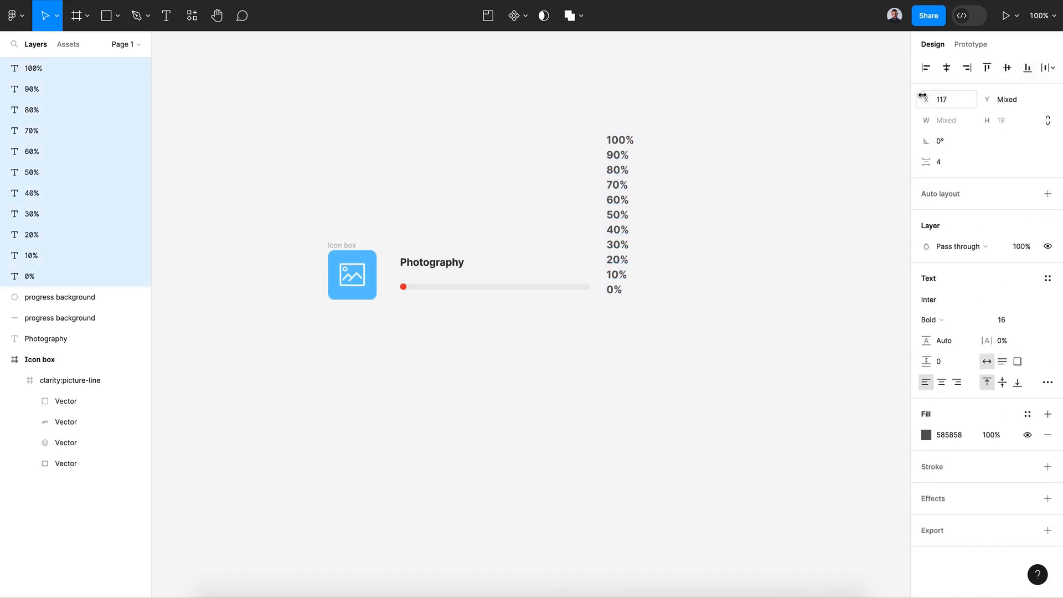
key("Down")
key("Down")
key("Down")
key("Down")
key("Down")
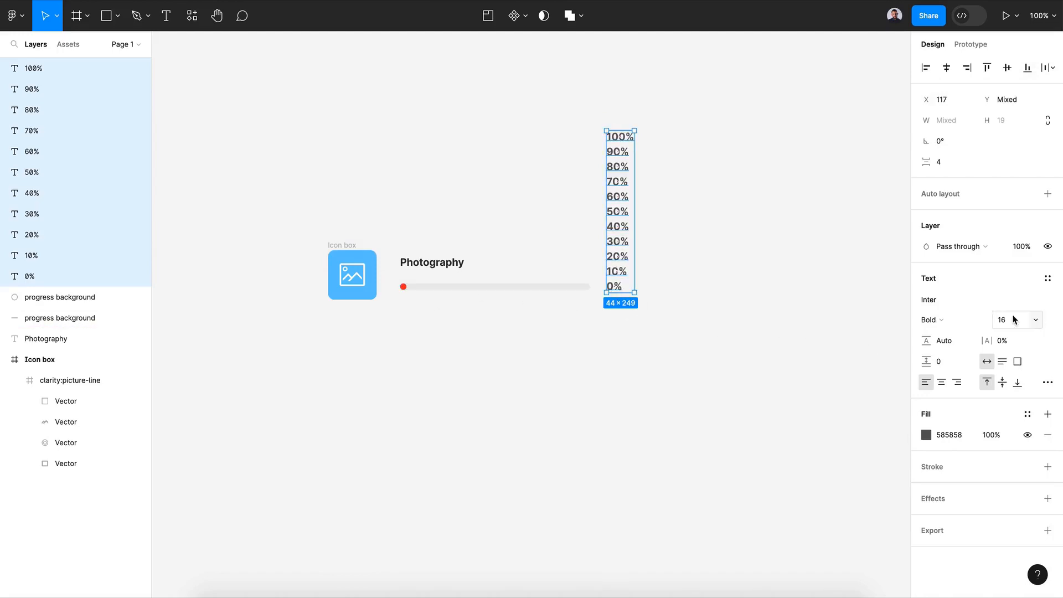
Draw a frame about 69 × 34 around the 0% label at the end of the progress bar.
left_click(84, 19)
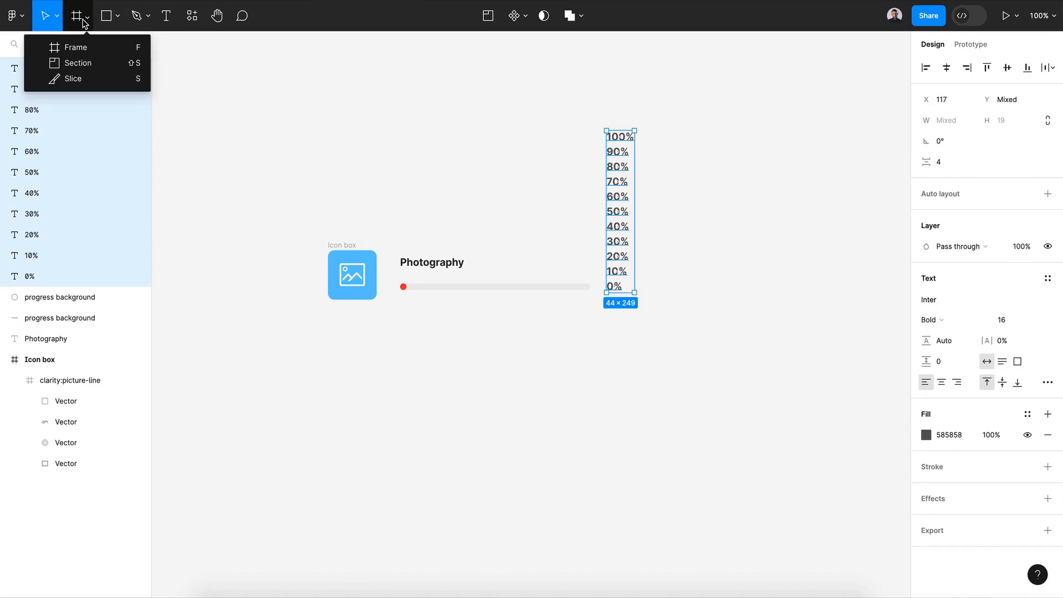
left_click(76, 46)
left_click_drag(599, 300, 642, 277)
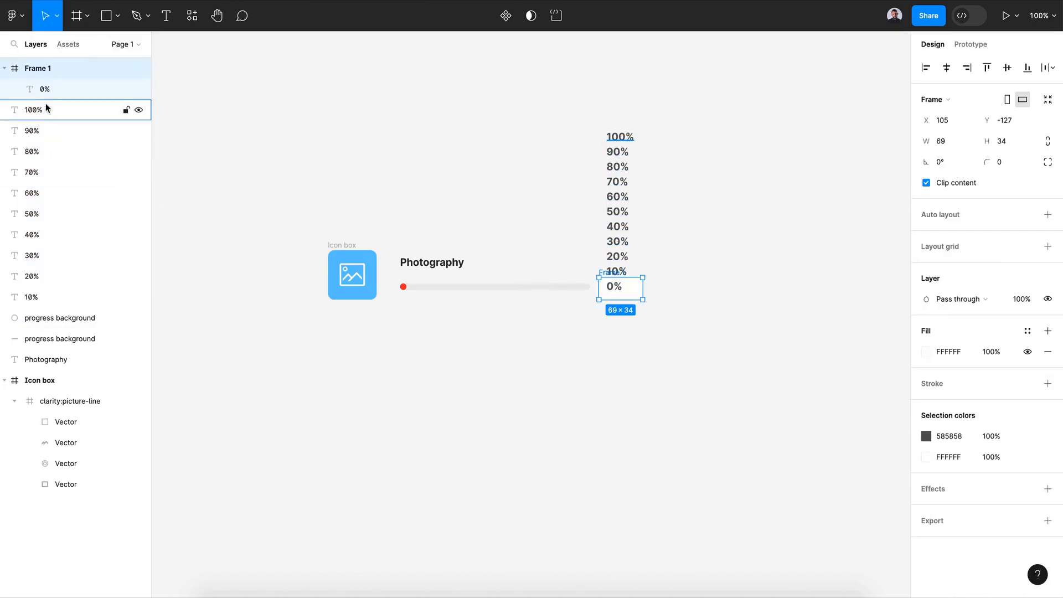
left_click(41, 88)
left_click(636, 298)
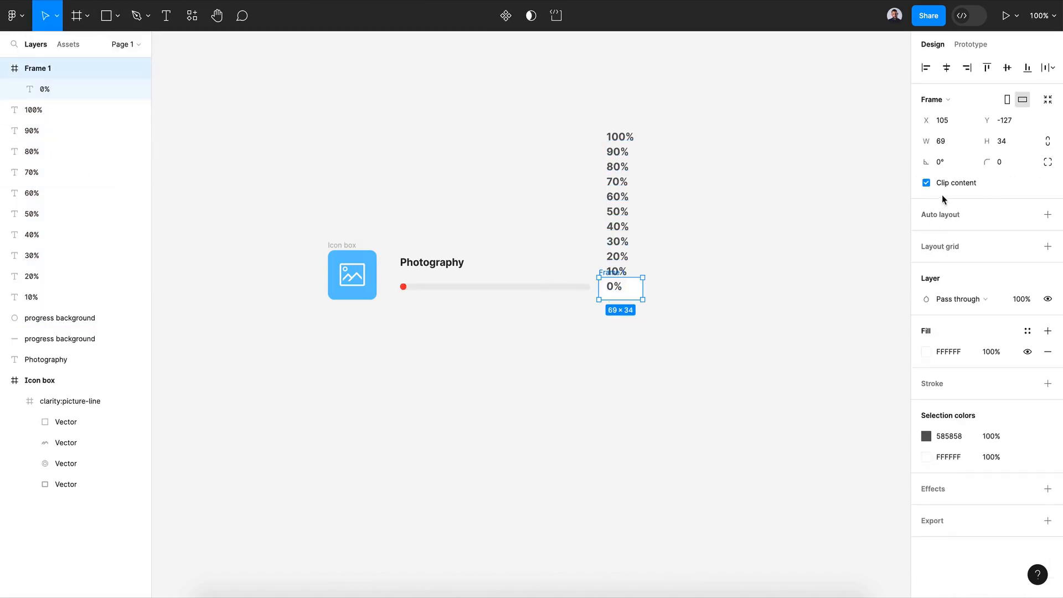
Move the labels from 100% to 10% into the new frame, above the 0% layer.
left_click(48, 111)
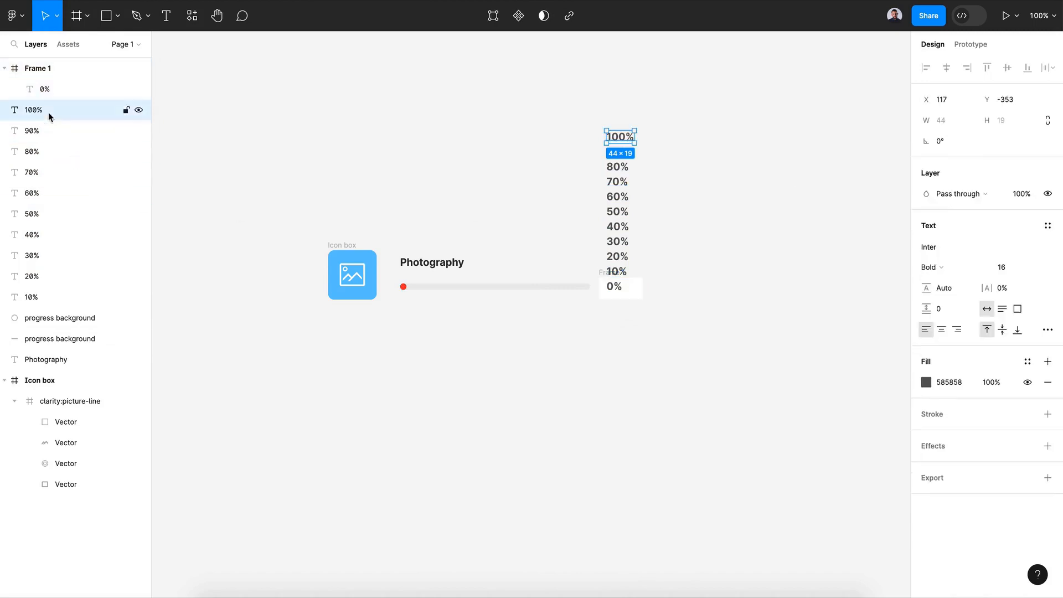
left_click(59, 290, "shift")
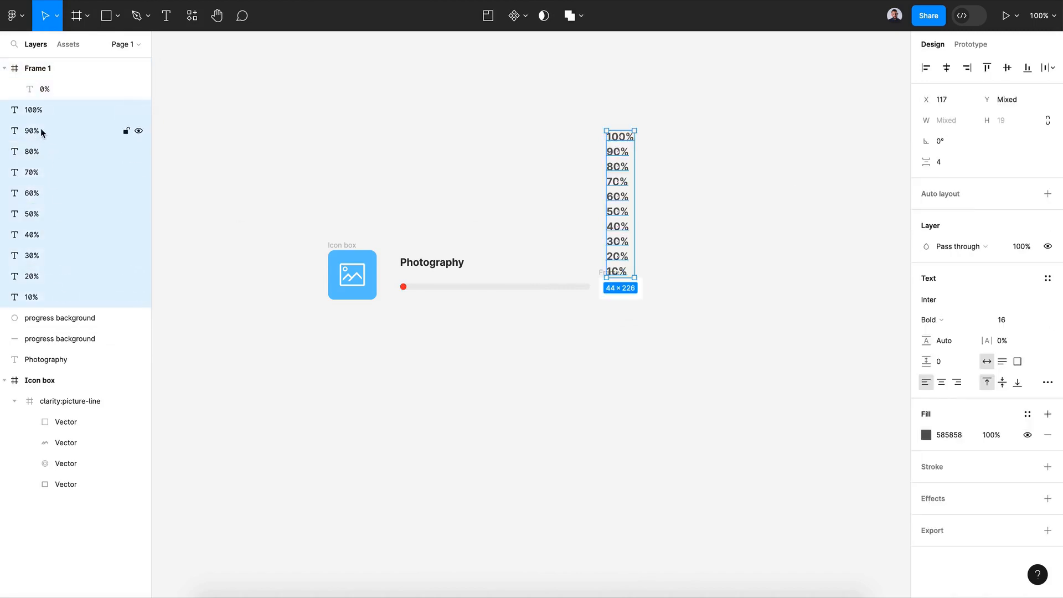
left_click_drag(35, 111, 48, 83)
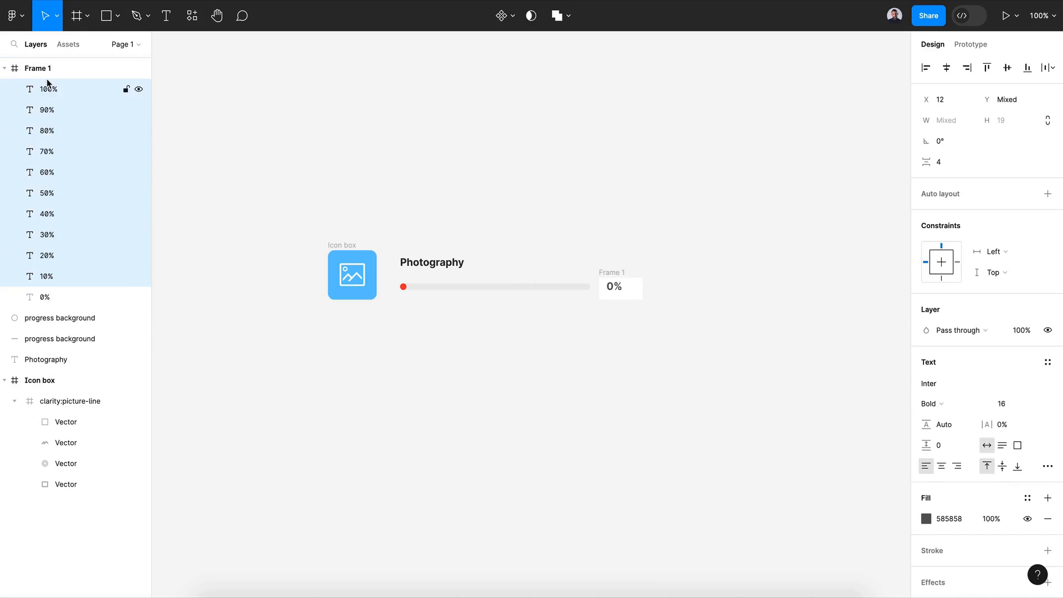
Resize the label frame to about 48 × 28 around the 0% label and remove its white fill.
left_click(45, 70)
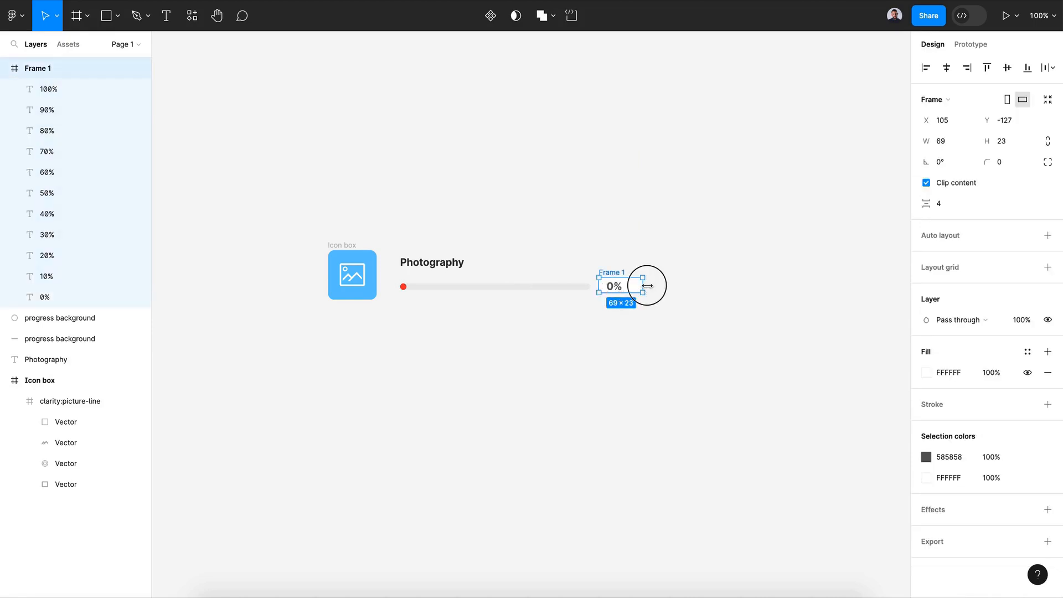
left_click_drag(642, 285, 625, 296)
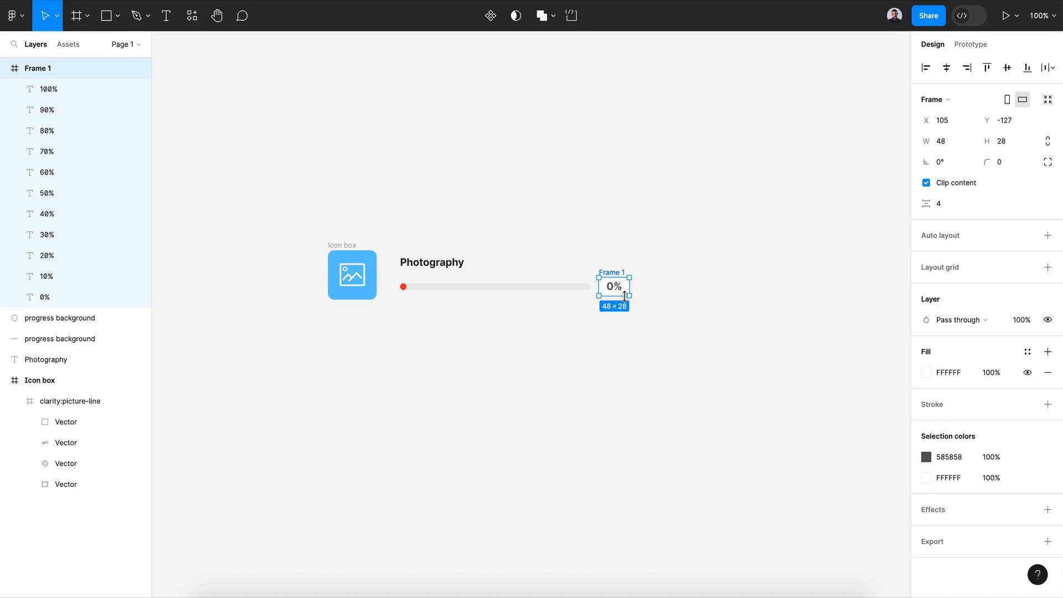
left_click(1040, 374)
left_click(742, 323)
Rename the label frame as n container.
double_click(620, 272)
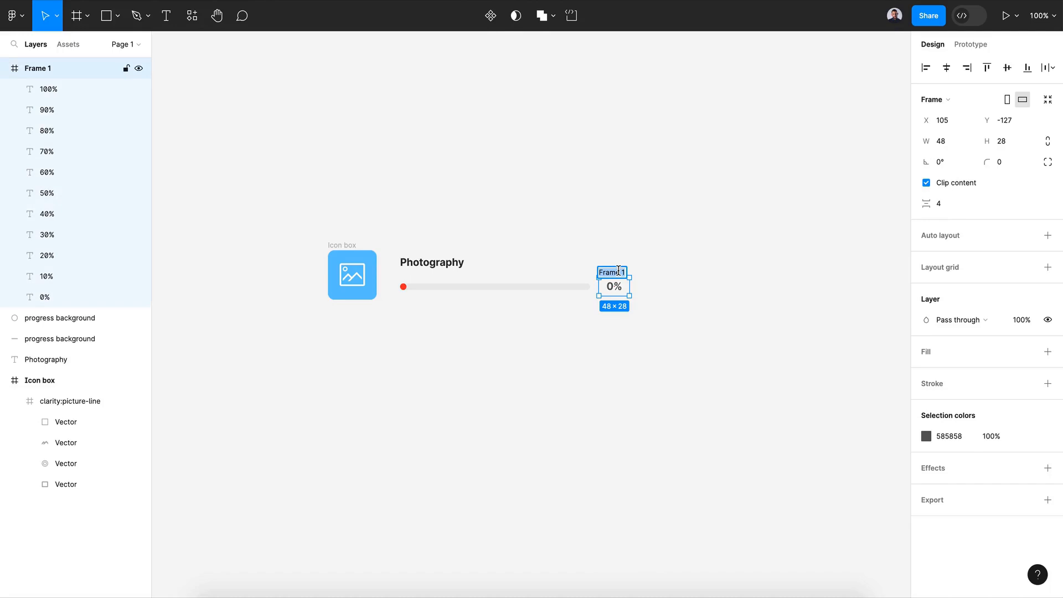
type("n container")
key("Return")
Shift all labels inside n container down until 100% lines up with the bar, and widen the container to about 68.
key("Return")
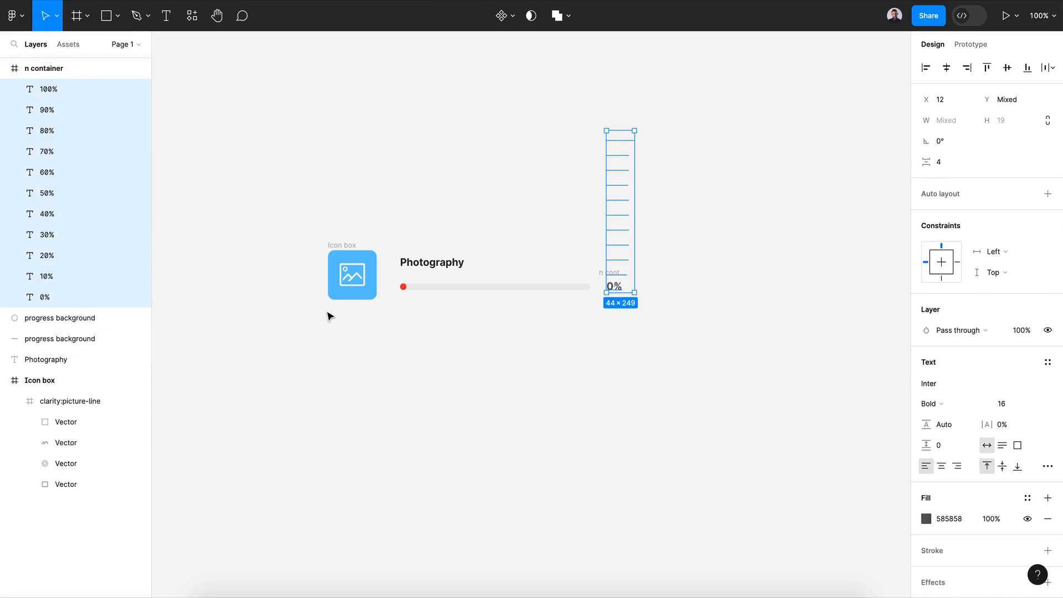
key("shift+Down")
key("shift+Down")
key("shift+Down")
key("shift+Down")
key("shift+Down")
key("shift+Down")
key("shift+Down")
key("shift+Down")
key("shift+Down")
key("shift+Down")
key("shift+Down")
key("shift+Down")
key("shift+Down")
key("shift+Down")
key("shift+Down")
key("shift+Down")
key("shift+Down")
key("shift+Down")
key("shift+Down")
key("shift+Down")
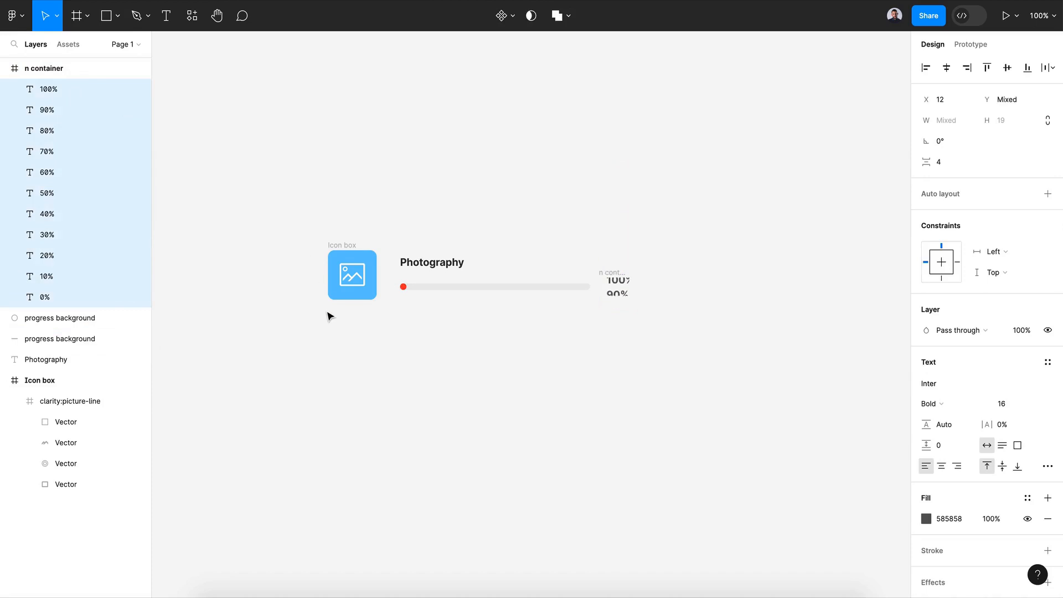
key("shift+Down")
left_click(613, 274)
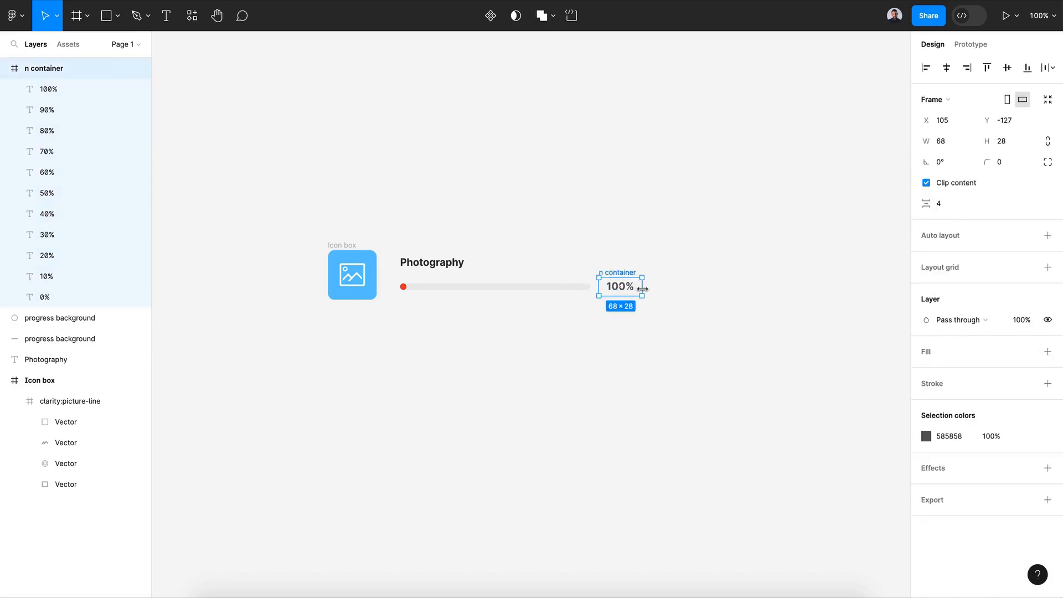
Select all labels from 100% to 0% and shift them back up until 0% is framed in n container.
left_click(46, 89)
left_click(58, 296, "shift")
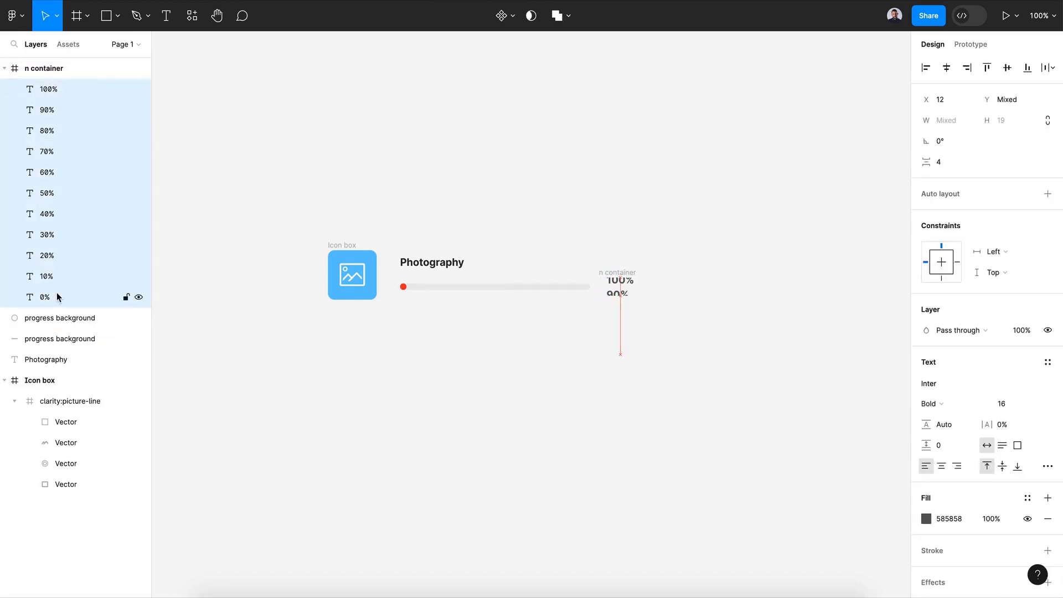
key("shift+Up")
key("shift+Up")
key("shift+Up")
key("shift+Up")
key("shift+Up")
key("shift+Up")
key("shift+Up")
key("shift+Up")
key("shift+Up")
key("shift+Up")
key("shift+Up")
key("shift+Up")
key("shift+Up")
key("shift+Up")
key("shift+Up")
key("shift+Up")
key("shift+Up")
key("shift+Up")
key("shift+Up")
key("shift+Up")
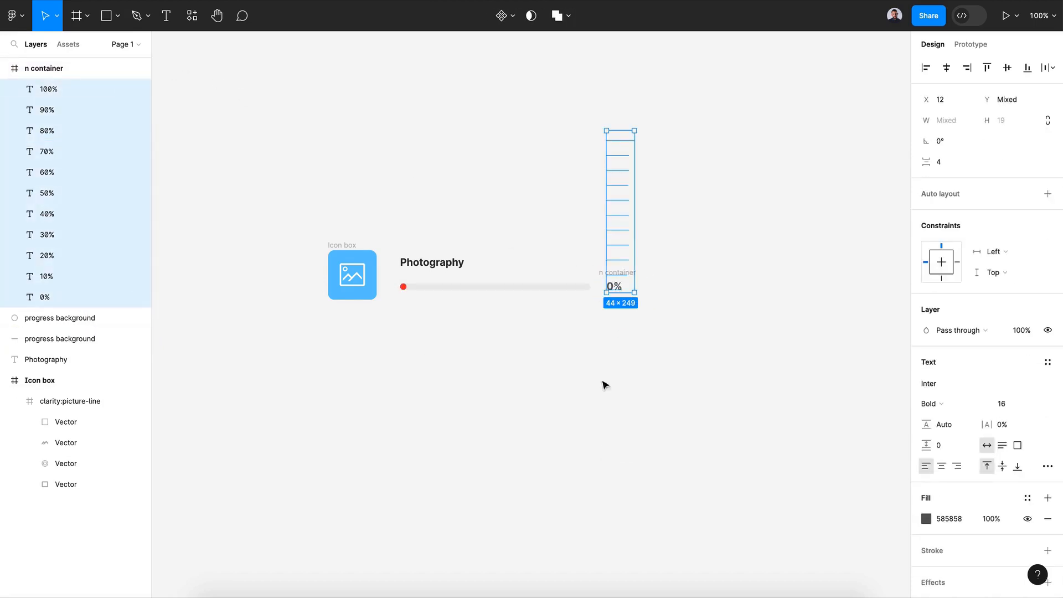
left_click(680, 386)
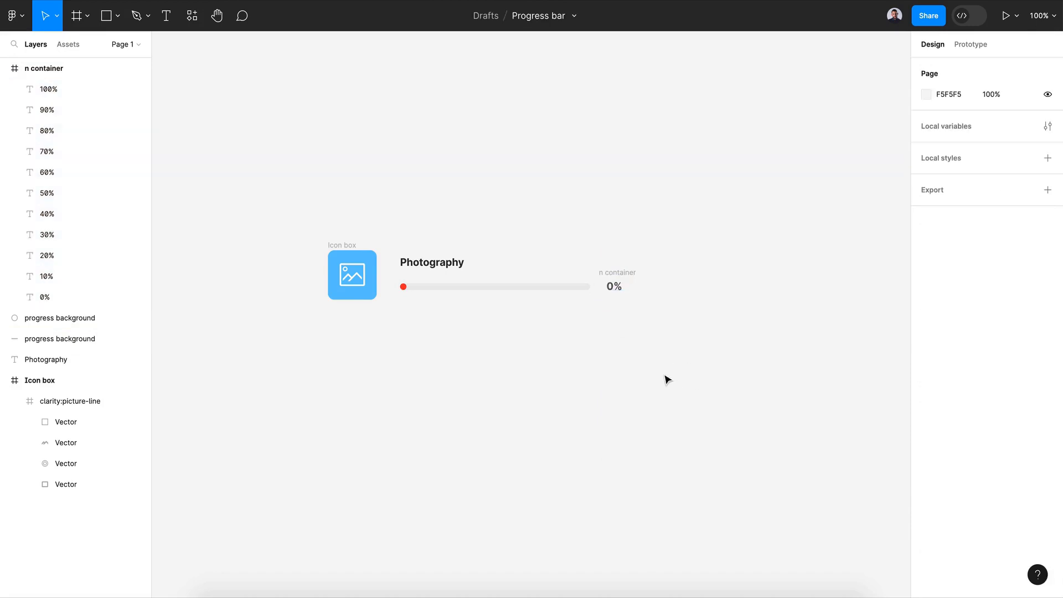
Select the icon box, title, progress bar and n container together and turn them into a single component.
left_click(456, 353)
left_click_drag(316, 234, 670, 356)
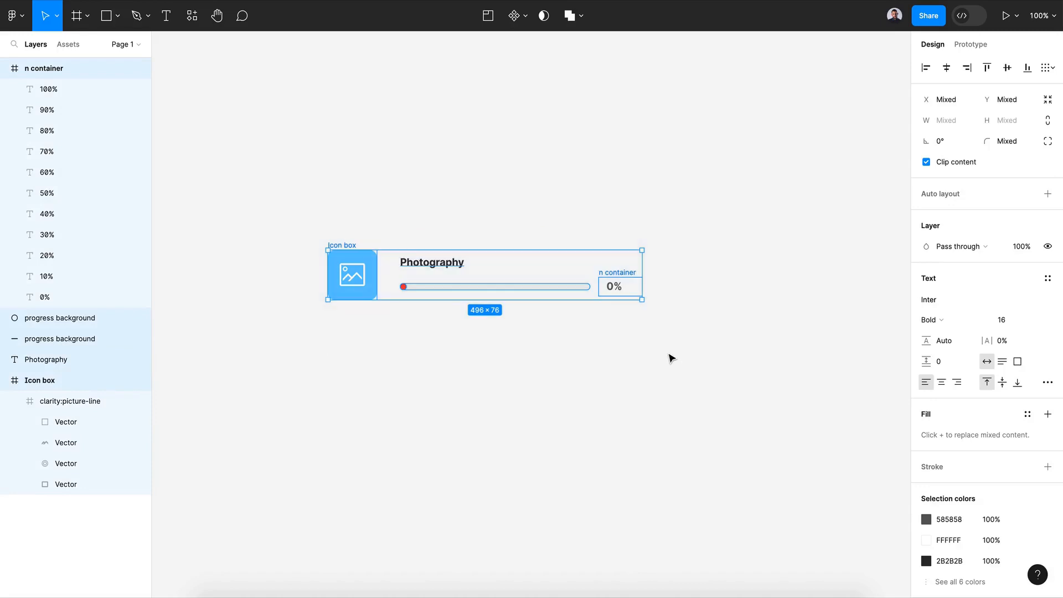
left_click(523, 17)
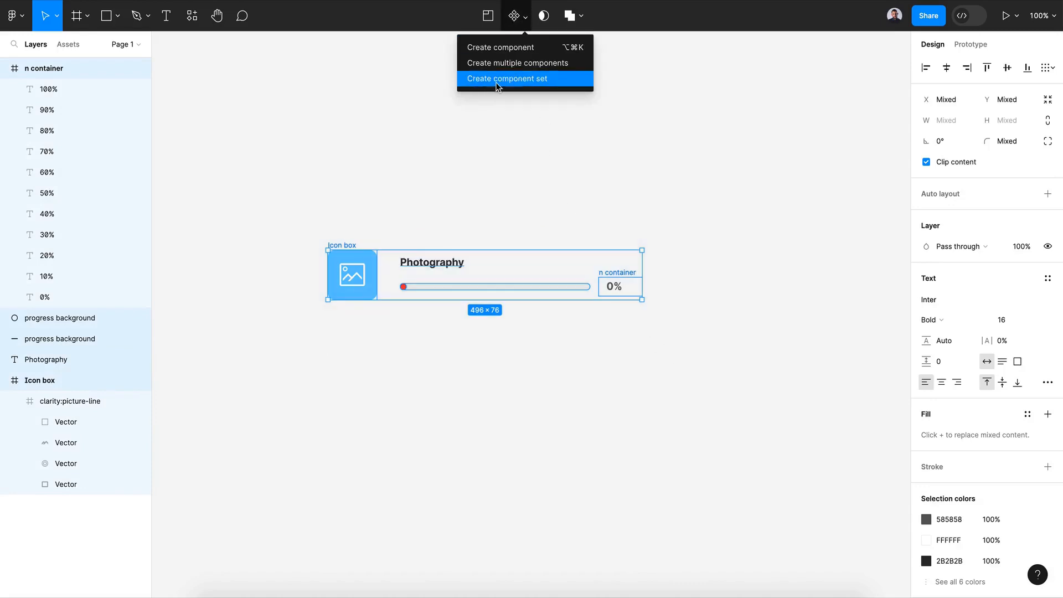
left_click(482, 55)
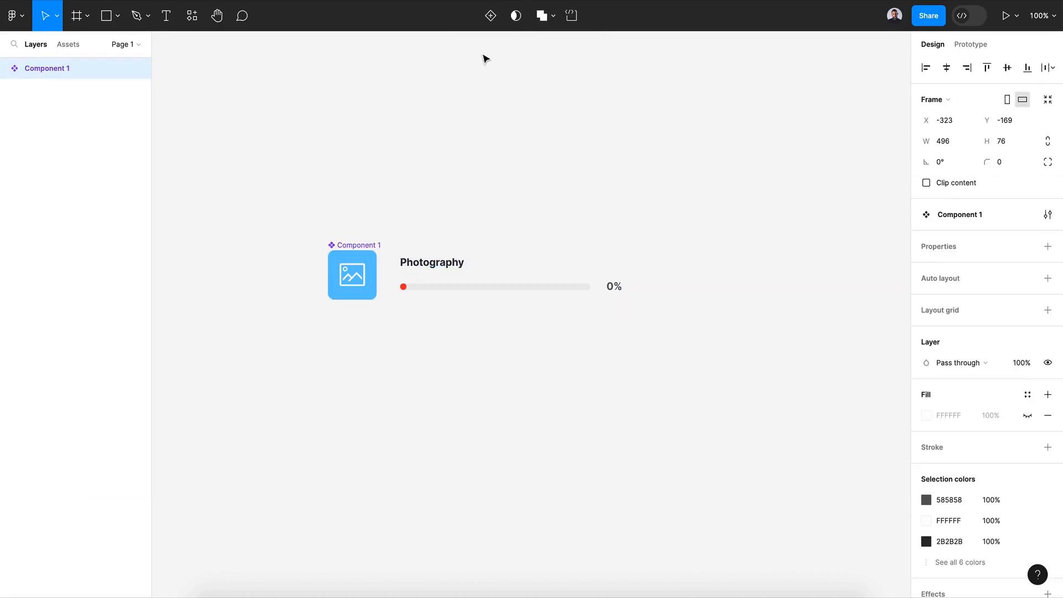
Rename the component as default and add a second variant to it.
double_click(354, 245)
type("default")
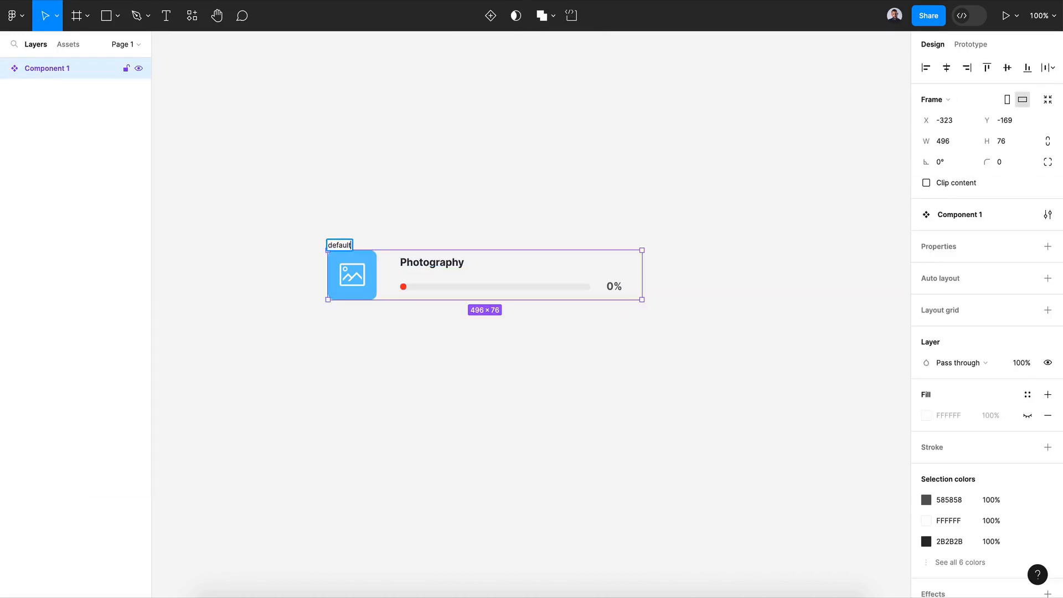
key("Return")
left_click(493, 15)
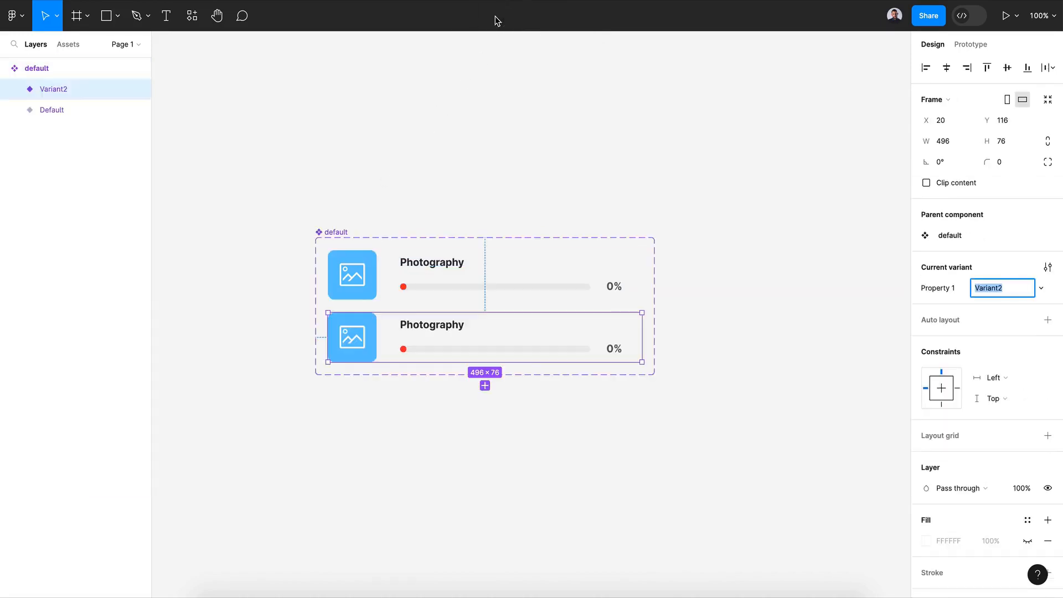
Rename the component set as progress.
double_click(324, 231)
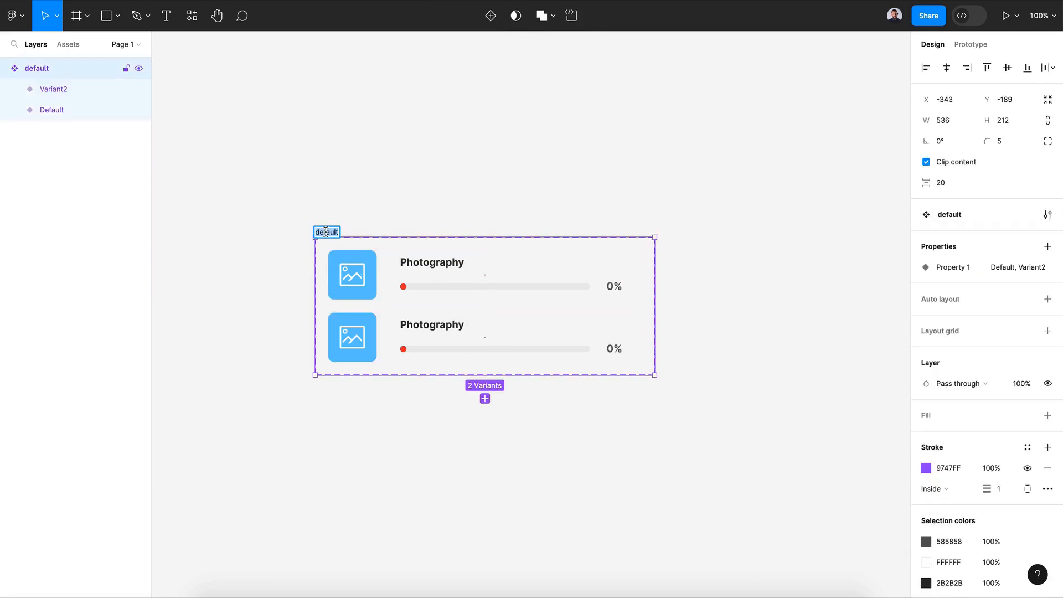
type("progress")
key("Return")
Set the second variant's Property 1 value to progress active.
left_click(543, 330)
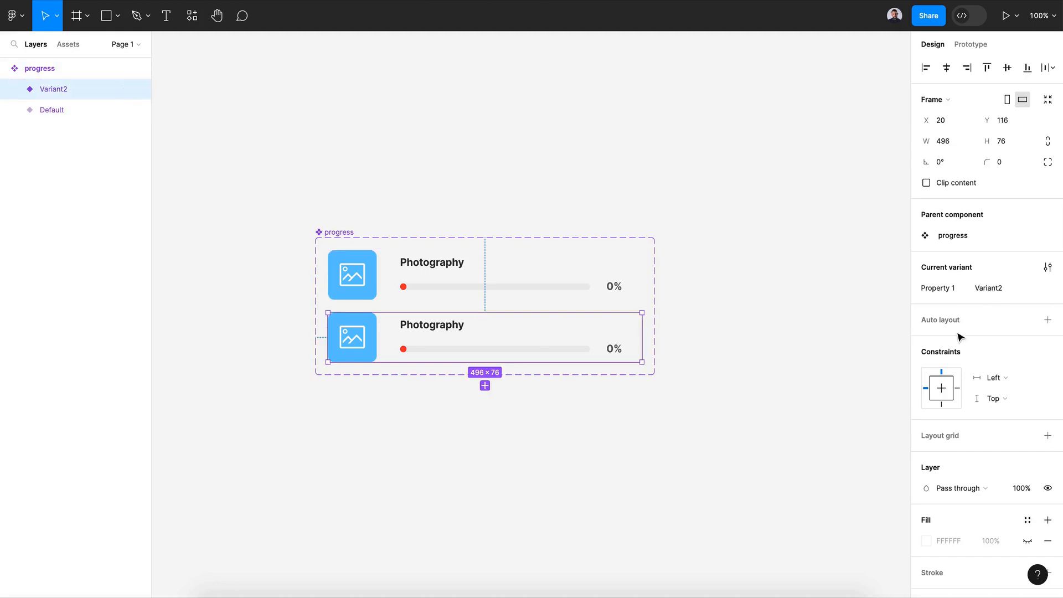
left_click(991, 293)
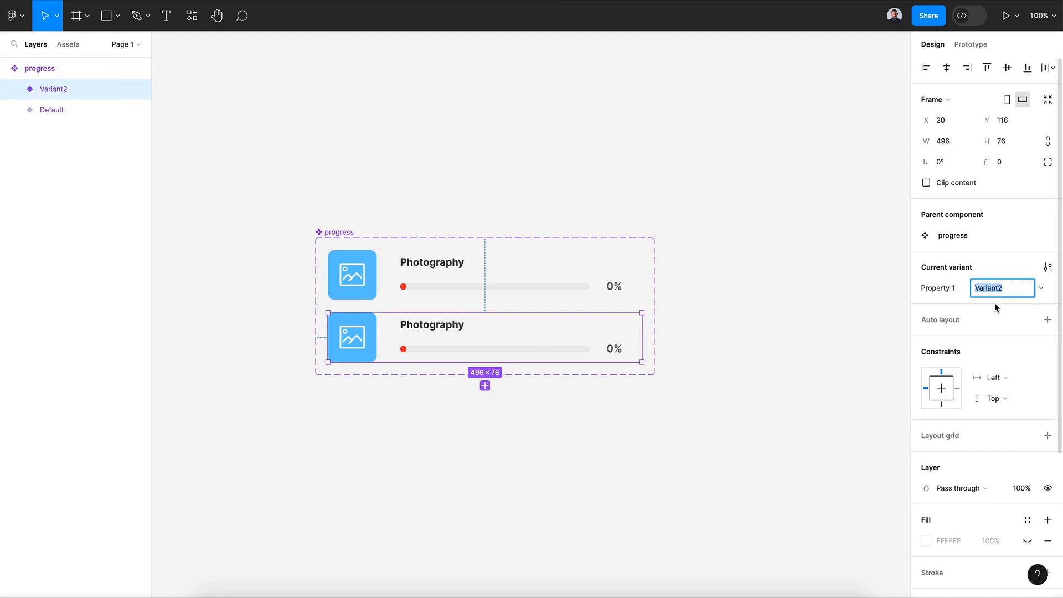
type("progress active")
key("Return")
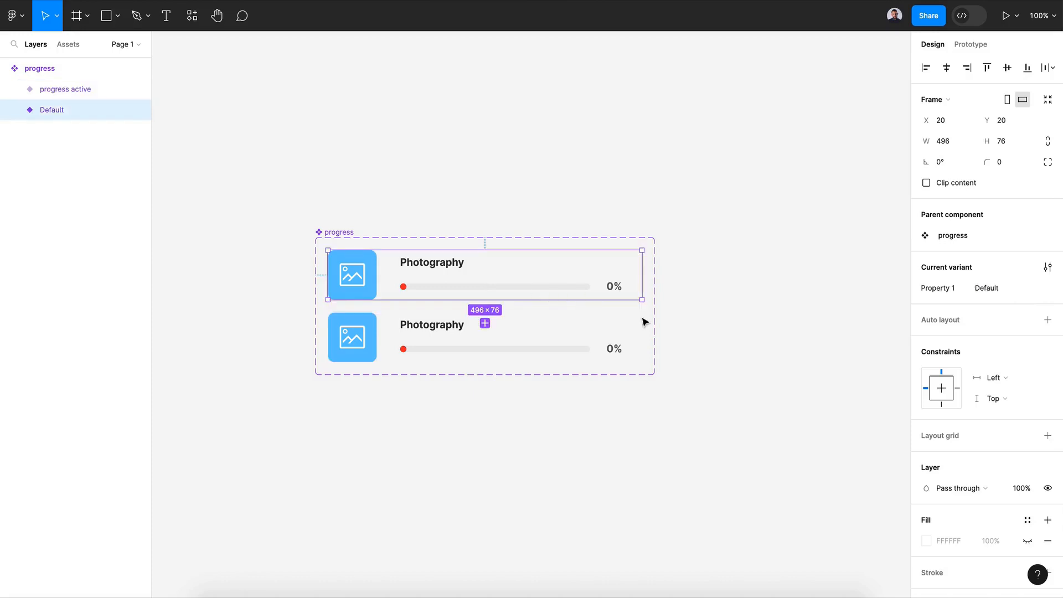
Rotate the picture icon inside the Default variant's icon box to 45°.
left_click(637, 350)
left_click(355, 287)
double_click(356, 281)
double_click(359, 278)
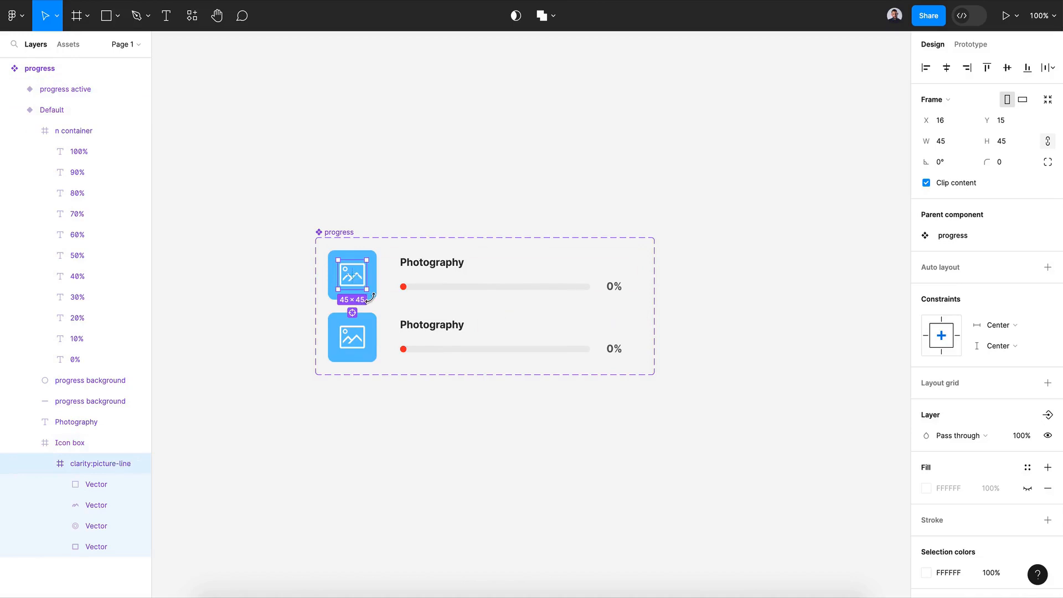
left_click_drag(925, 162, 875, 160)
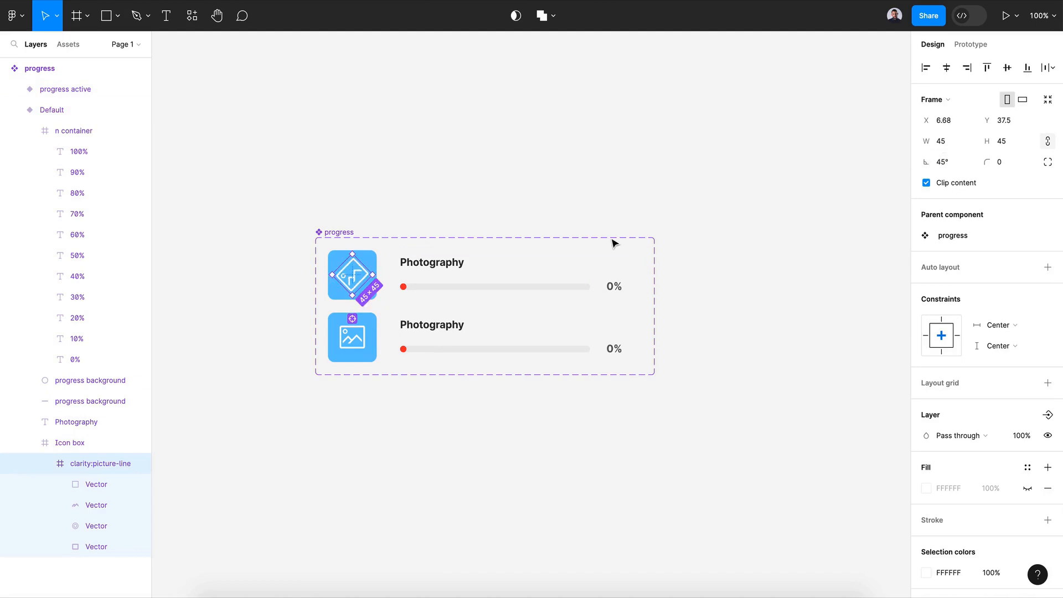
Move the rotated icon horizontally out of the Default variant's blue box to X -93.32 so that it is clipped.
key("shift+Left")
key("shift+Left")
key("shift+Left")
key("shift+Left")
key("shift+Left")
key("shift+Left")
key("shift+Left")
key("shift+Left")
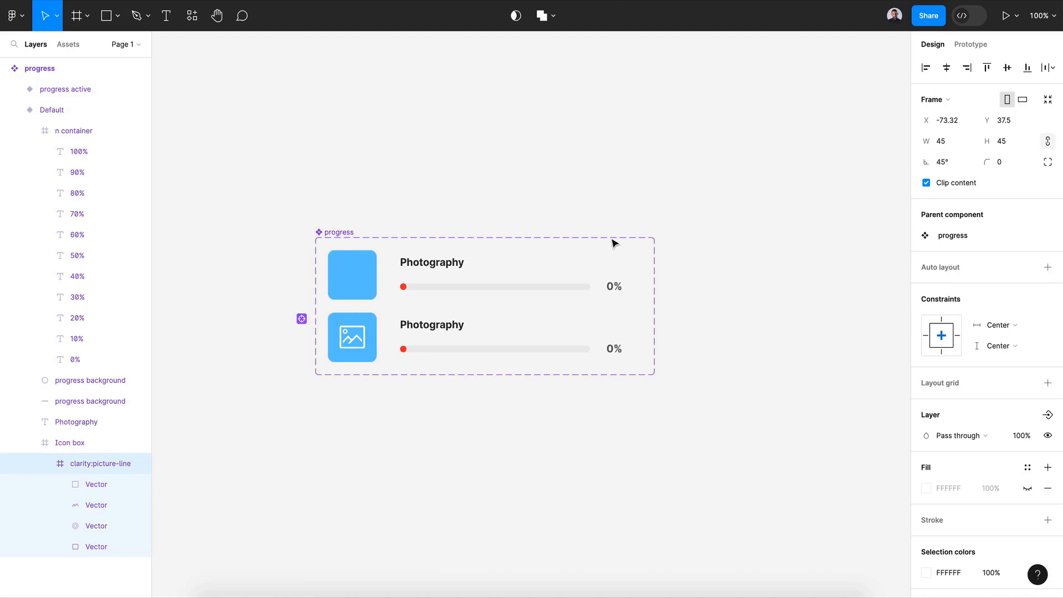
key("shift+Left")
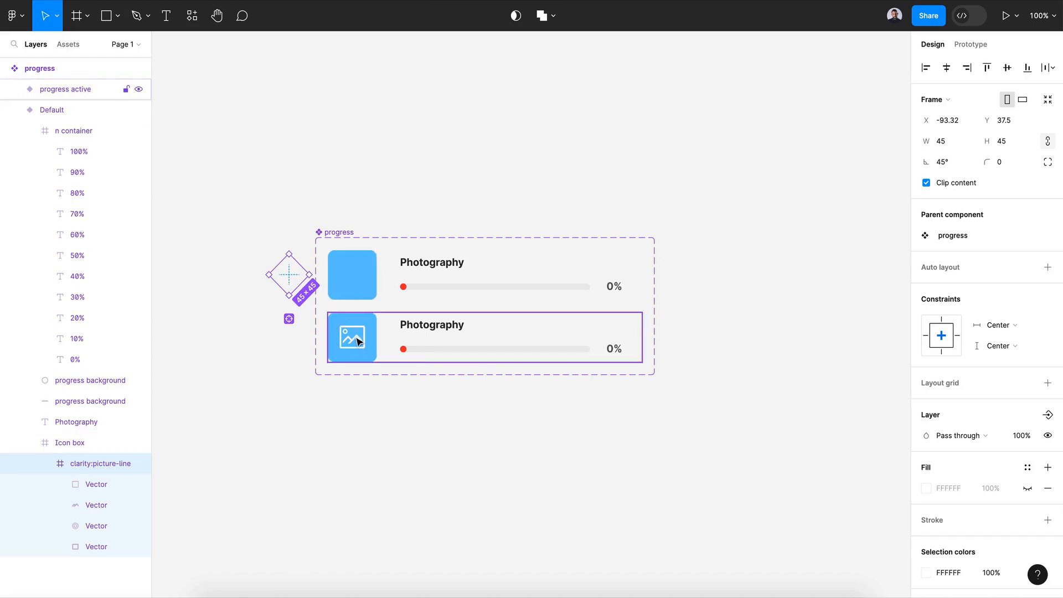
Stretch the red indicator in the progress active variant along the track to a width of about 223.
left_click(379, 346)
double_click(403, 350)
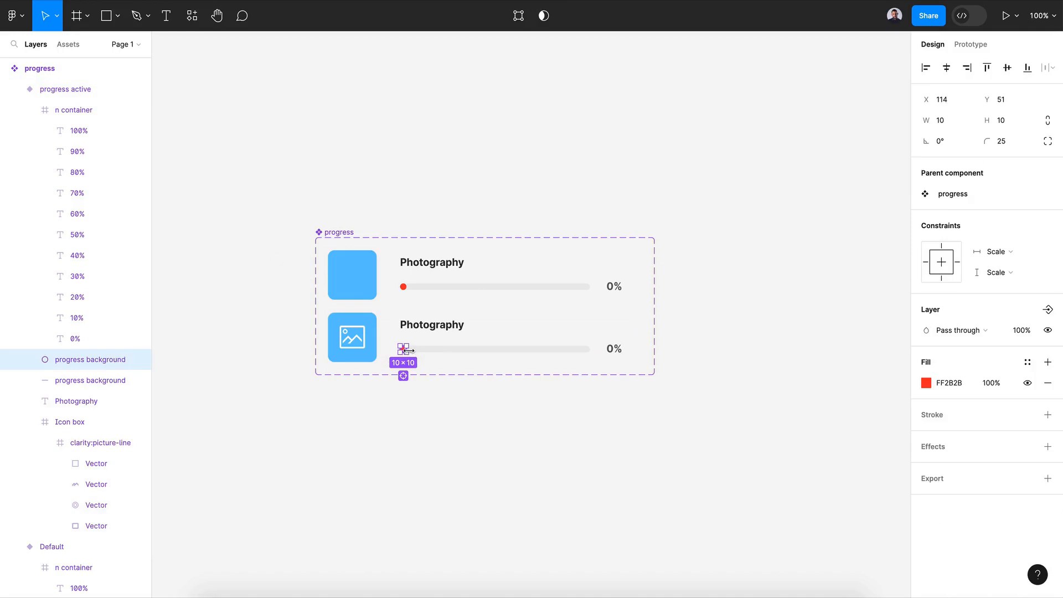
left_click_drag(404, 351, 540, 349)
left_click(534, 397)
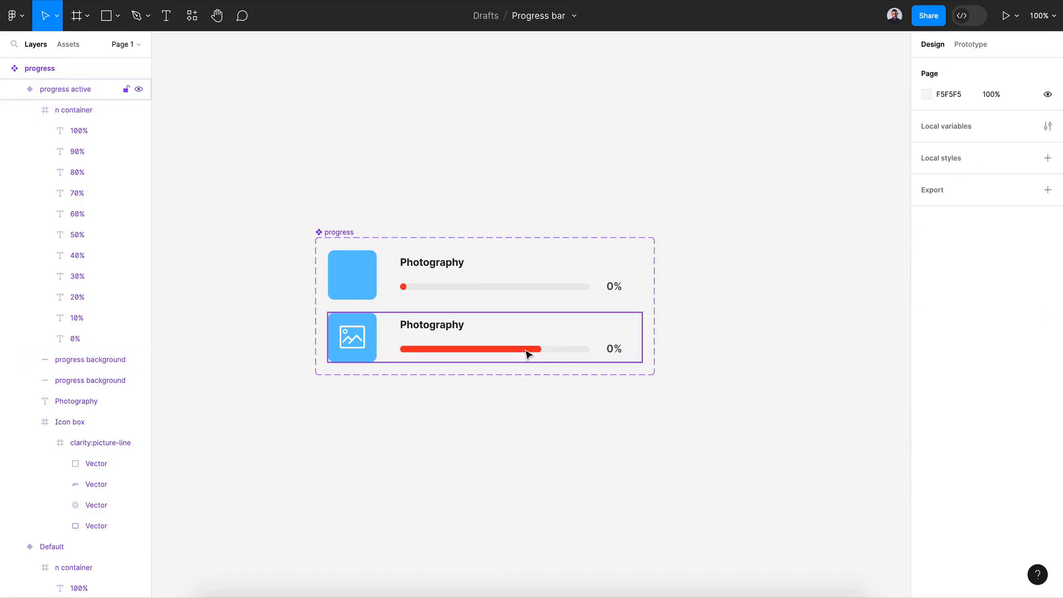
Recolor the red indicator in the progress active variant to the icon box's blue, 62C6FF, by sampling it with the eyedropper.
double_click(528, 354)
left_click(926, 383)
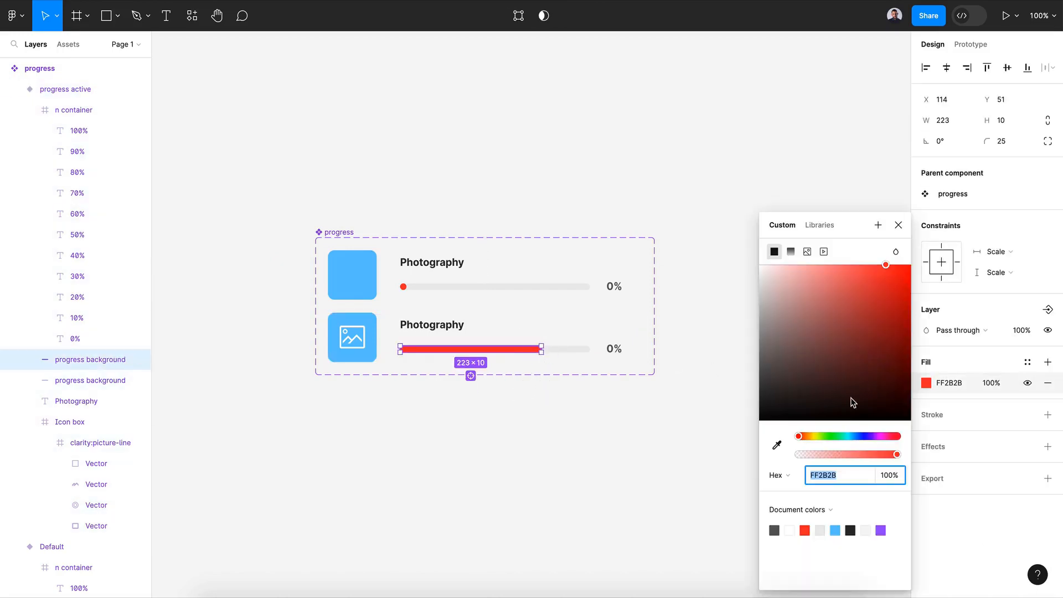
left_click(777, 445)
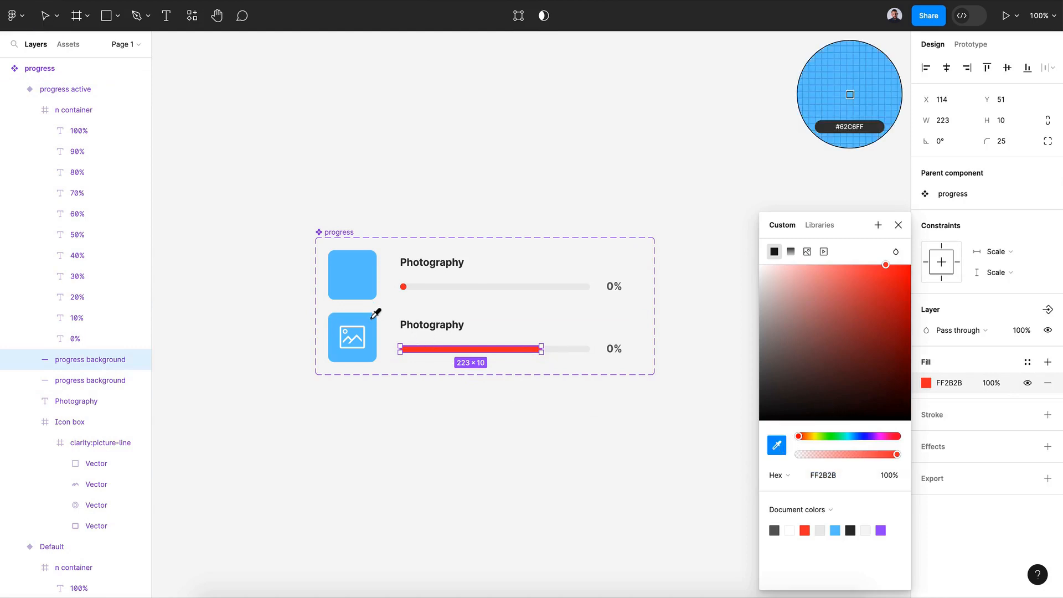
left_click(372, 317)
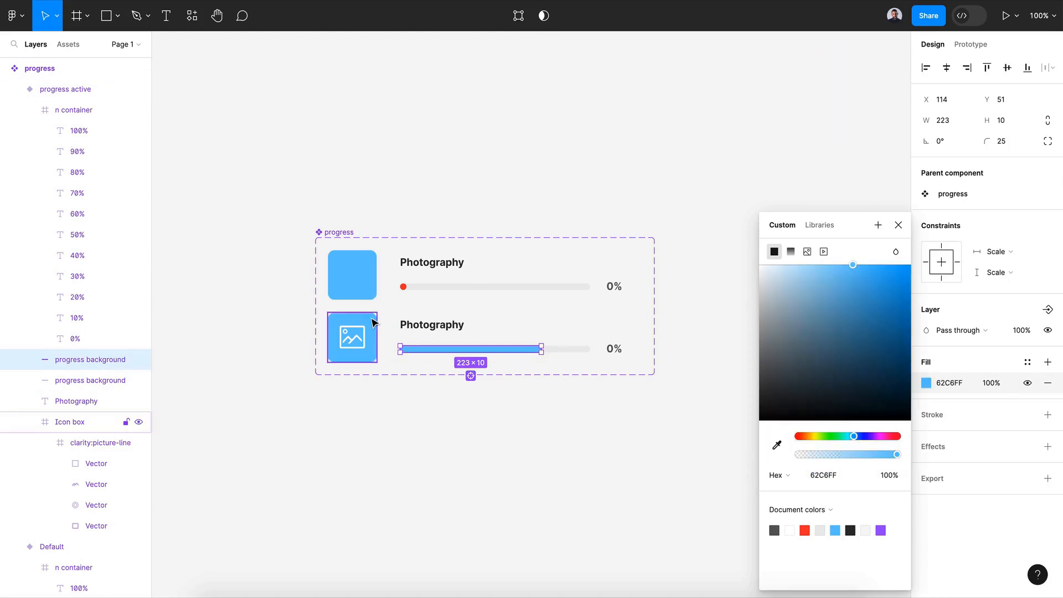
left_click(898, 225)
Shift all percentage labels from 0% to 100% in the progress active variant down together until 70% shows beside the bar.
left_click(612, 349)
left_click(613, 350)
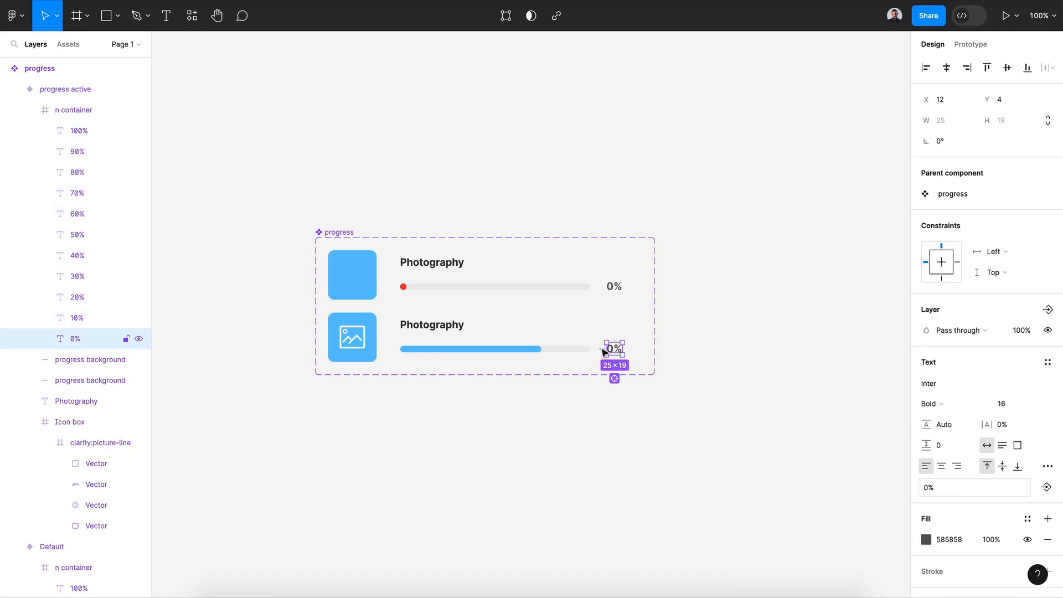
left_click(74, 136, "shift")
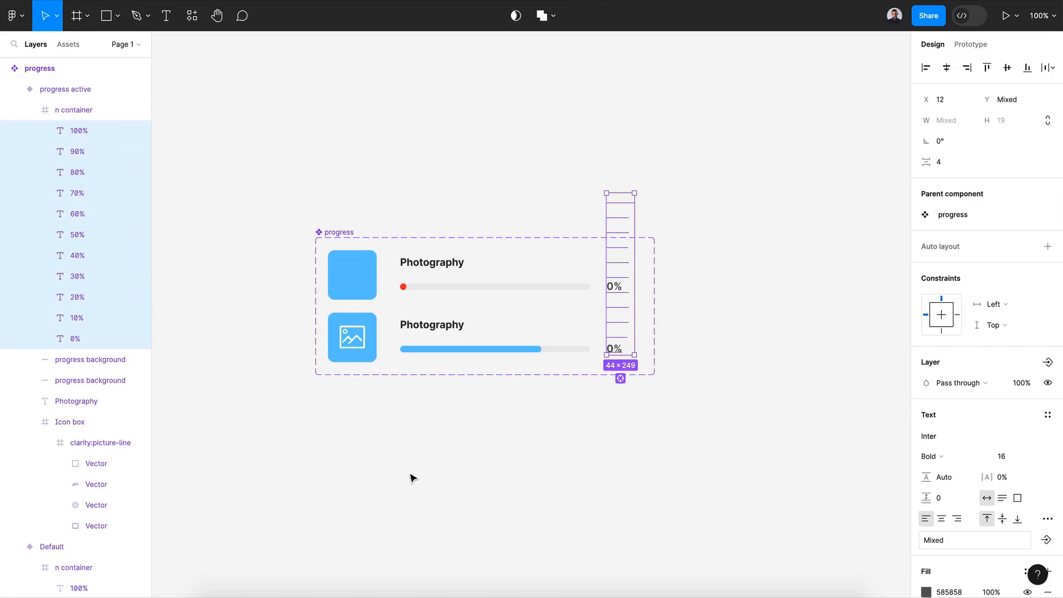
key("shift+Down")
key("shift+Down")
key("shift+Down")
key("shift+Down")
key("shift+Down")
key("shift+Down")
key("shift+Down")
key("shift+Down")
key("shift+Down")
key("shift+Down")
key("shift+Down")
key("shift+Down")
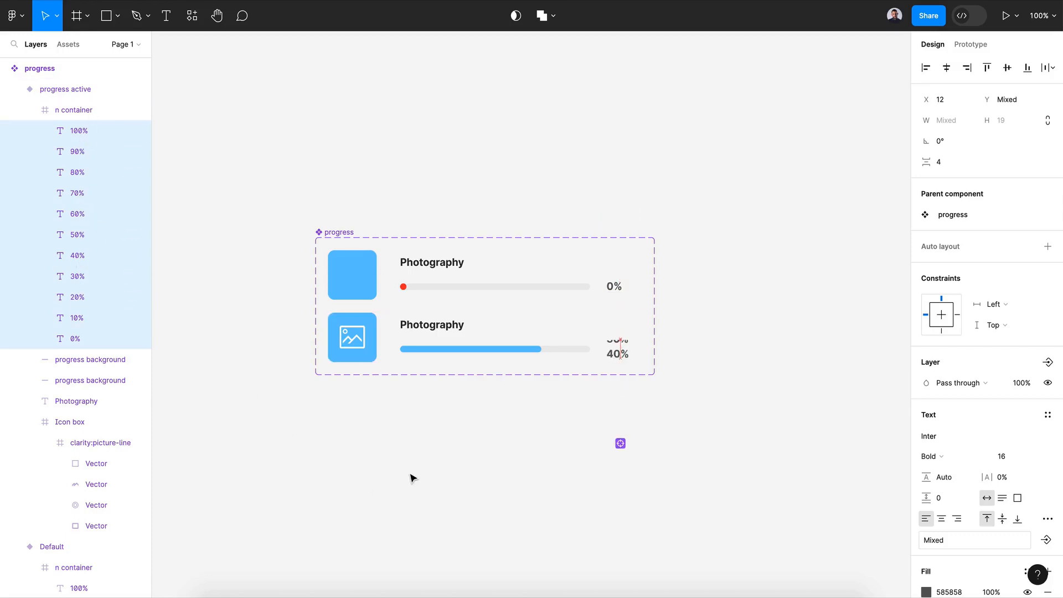
key("shift+Down")
key("shift+Down")
key("shift+Down")
key("shift+Down")
key("shift+Down")
key("shift+Down")
key("shift+Down")
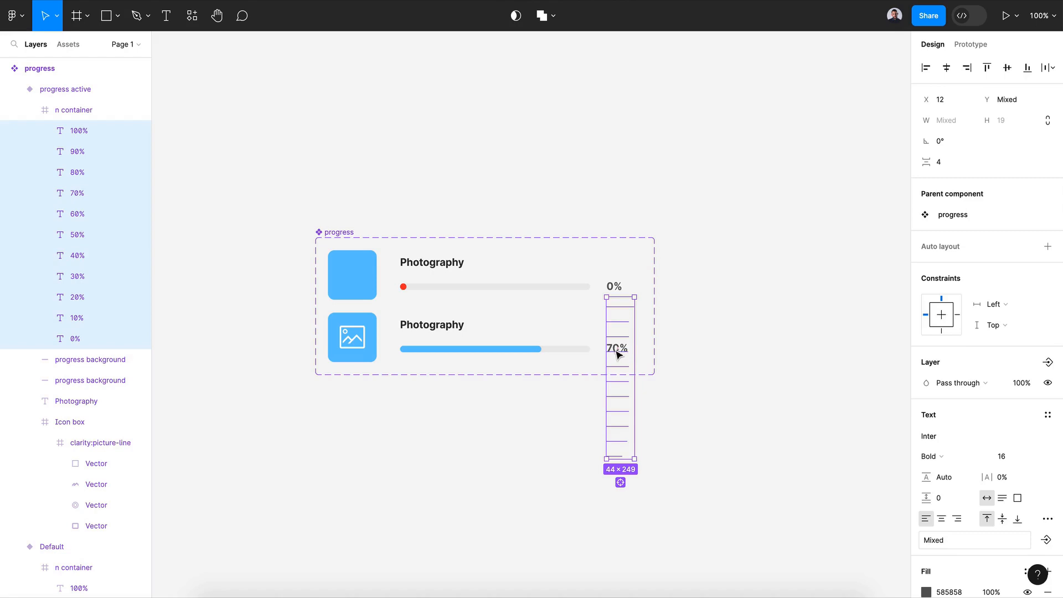
left_click(591, 385)
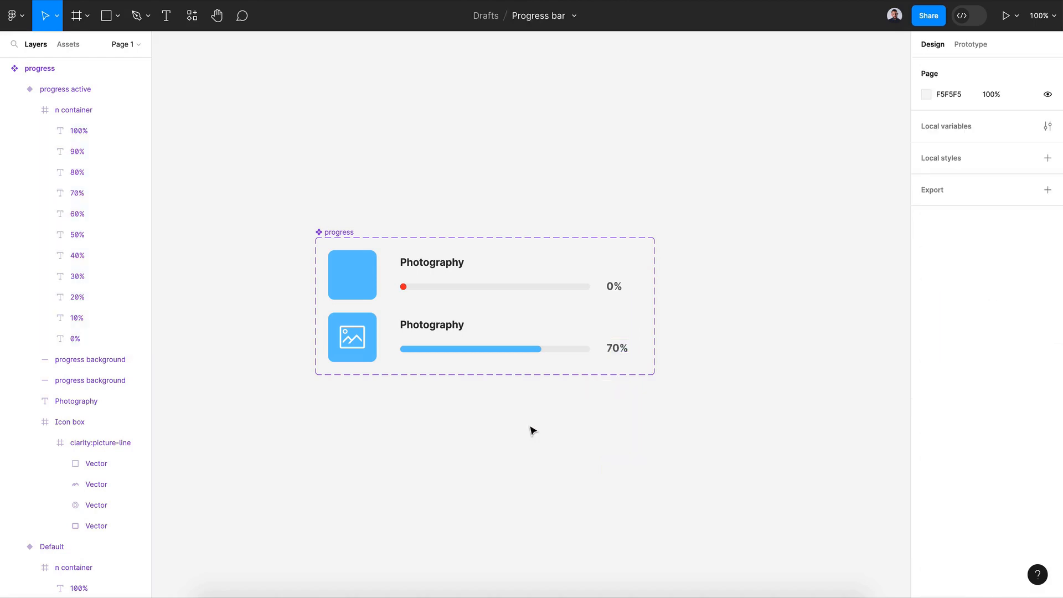
Add a prototype interaction from the Default variant to progress active, triggered after a delay of 1 ms.
left_click(369, 284)
left_click(971, 46)
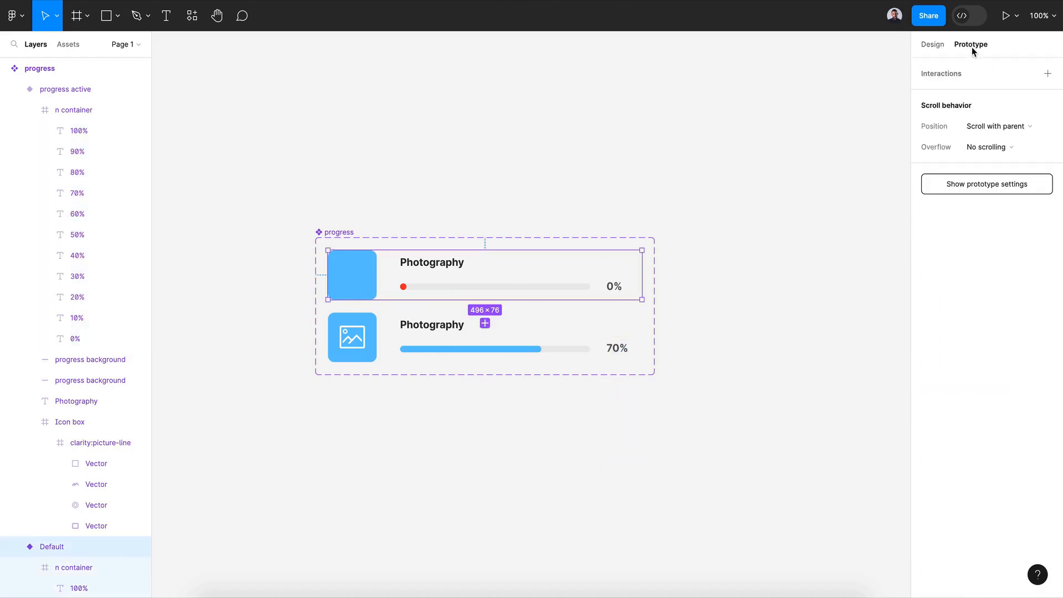
left_click_drag(485, 299, 493, 324)
left_click(435, 344)
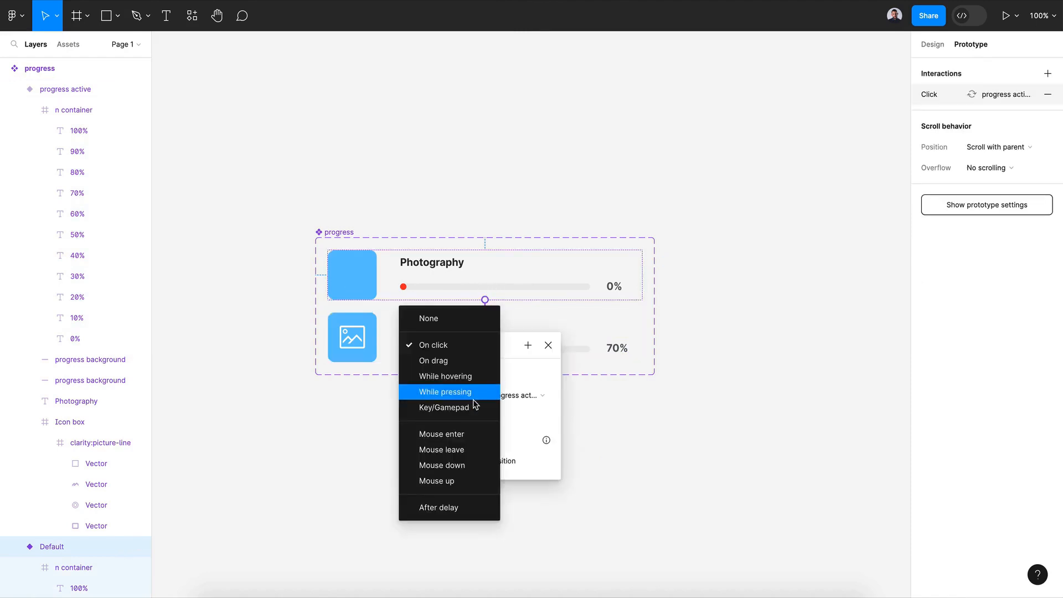
left_click(454, 507)
left_click(431, 366)
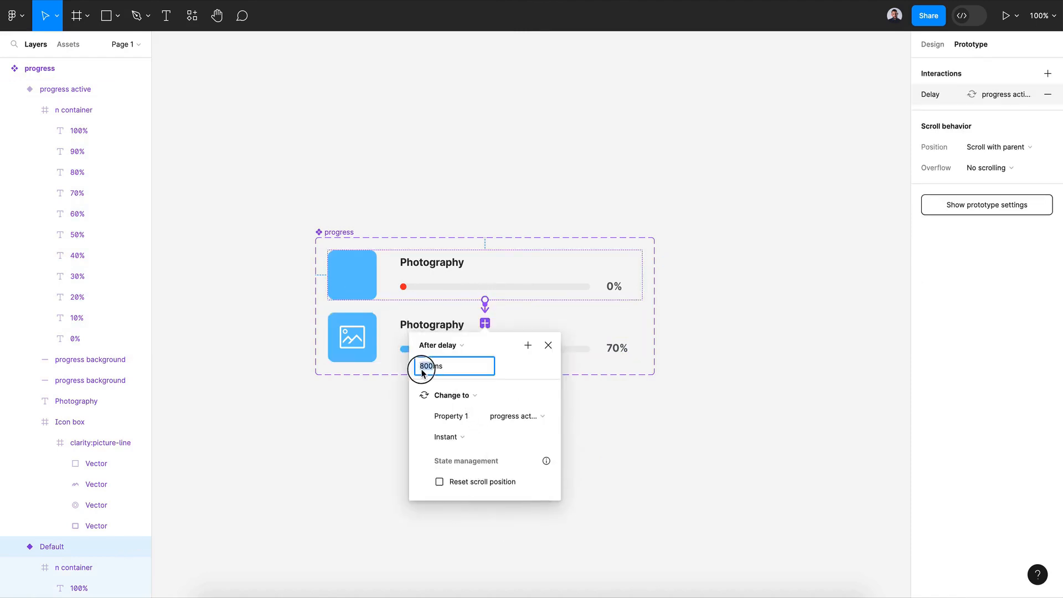
type("1")
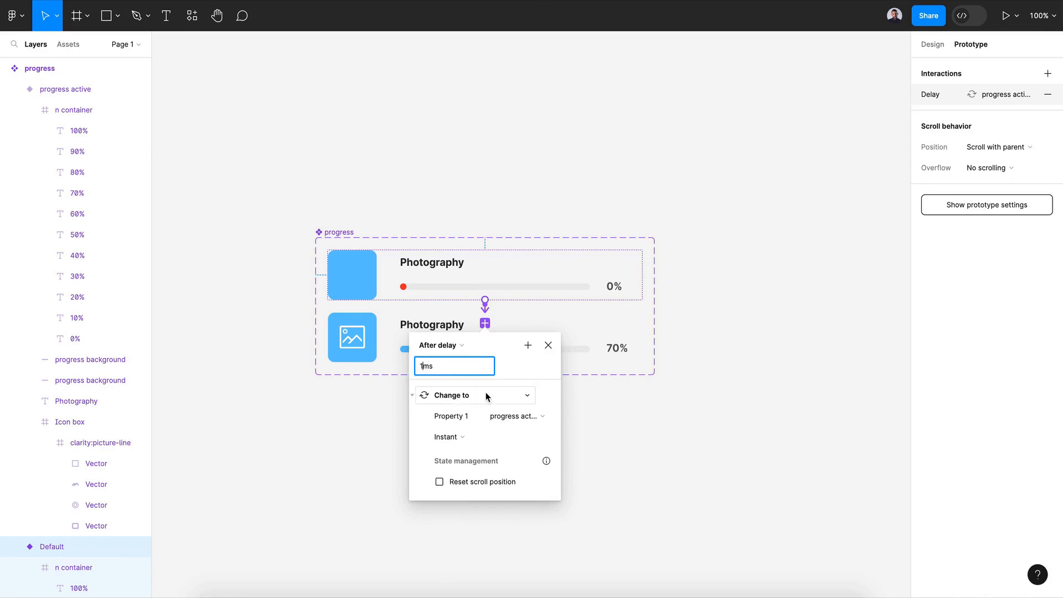
Set the interaction's animation to Smart animate with the Gentle curve and a duration of 2000 ms.
left_click(449, 437)
left_click(484, 466)
left_click(477, 464)
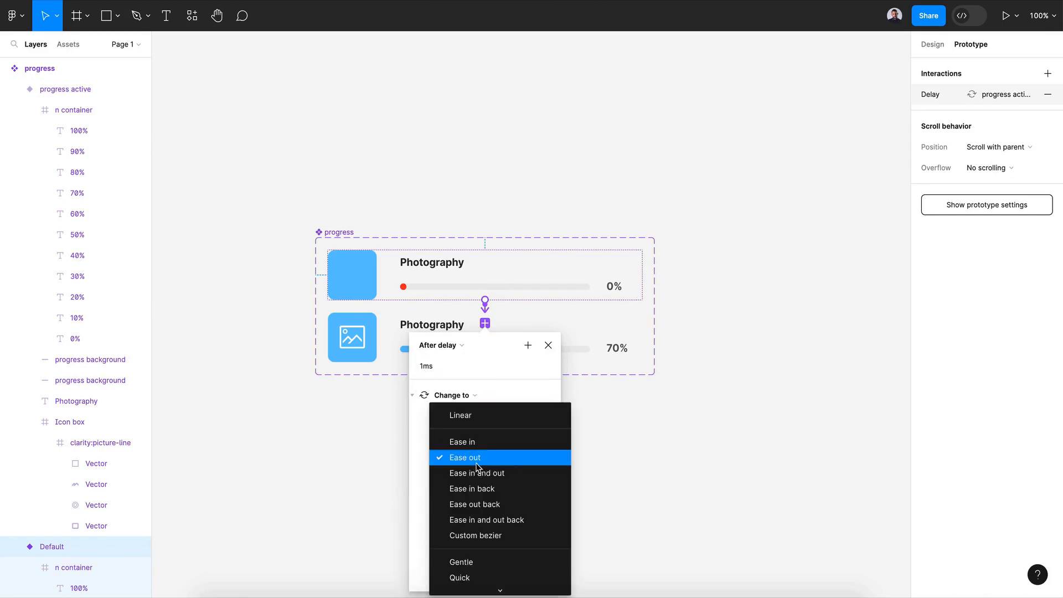
left_click(461, 562)
left_click(495, 459)
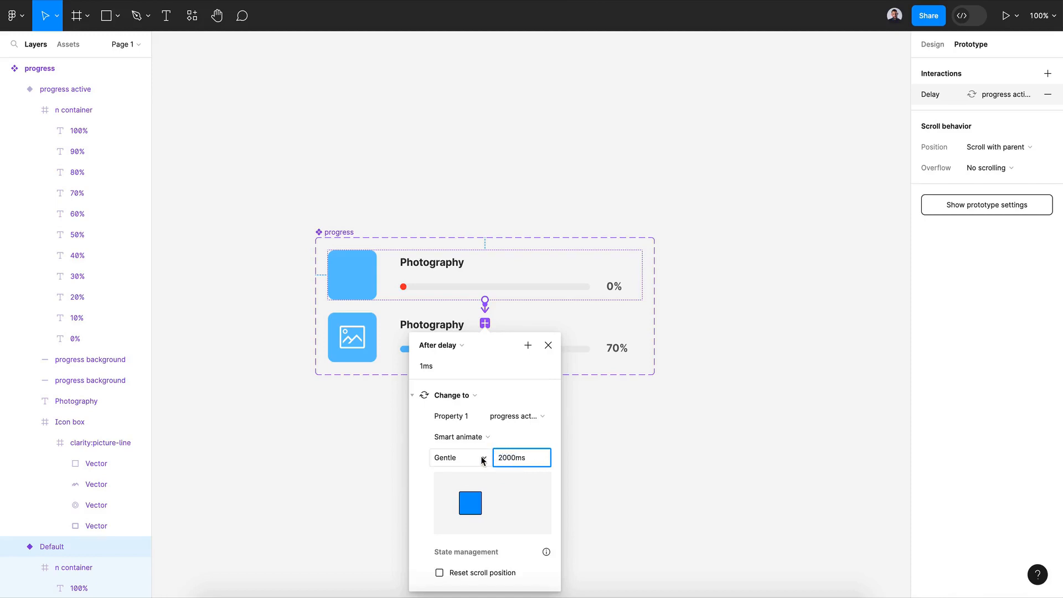
key("Return")
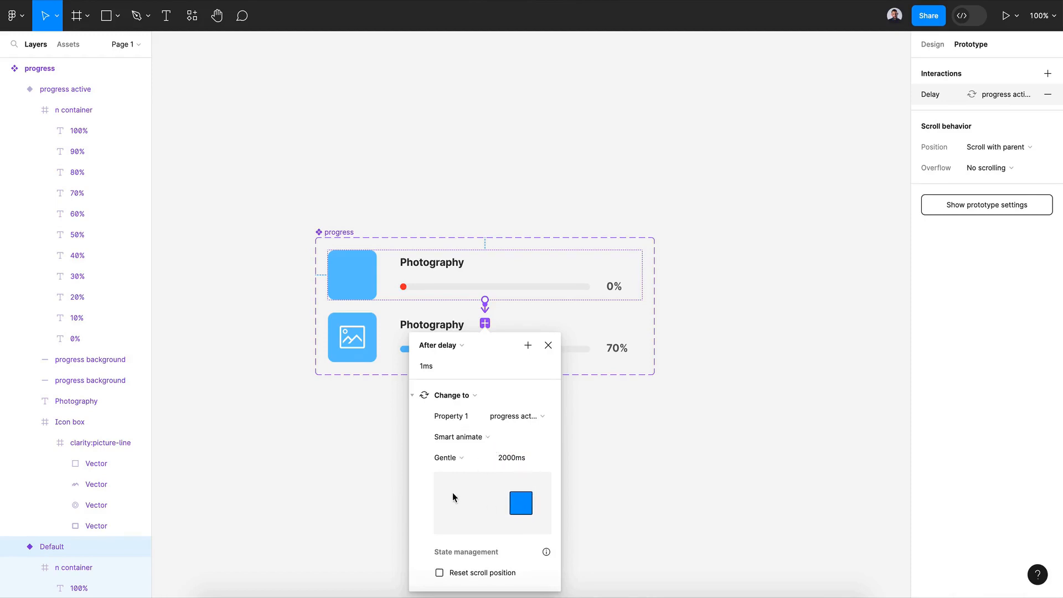
left_click(548, 345)
Draw a frame about 558 × 245 beside the component set and place an instance of the progress component inside it.
left_click(77, 15)
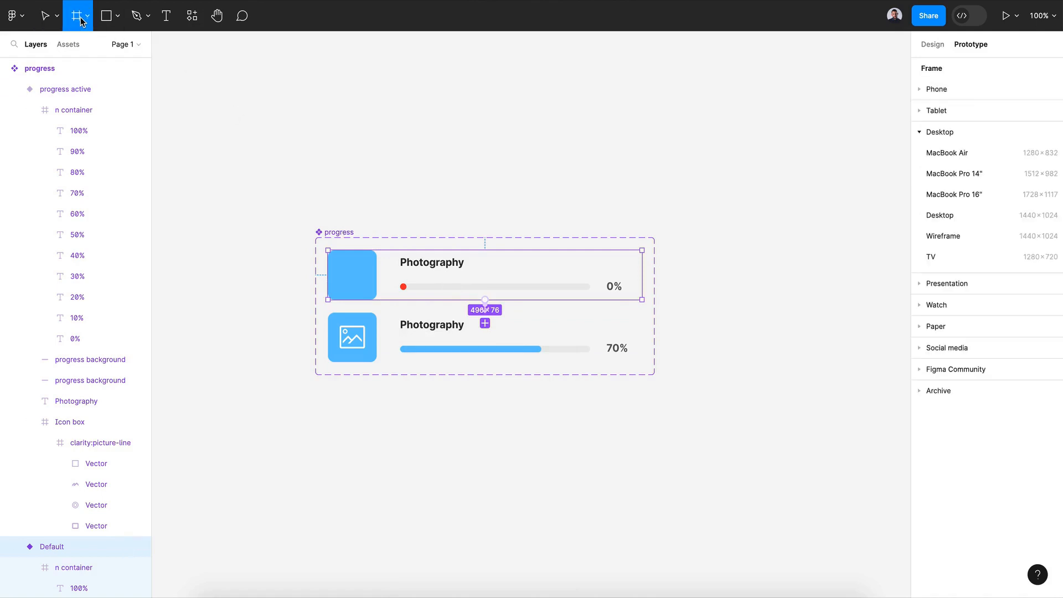
scroll(559, 186, "right", 5)
scroll(559, 185, "down", 2)
left_click_drag(511, 181, 865, 341)
left_click(68, 43)
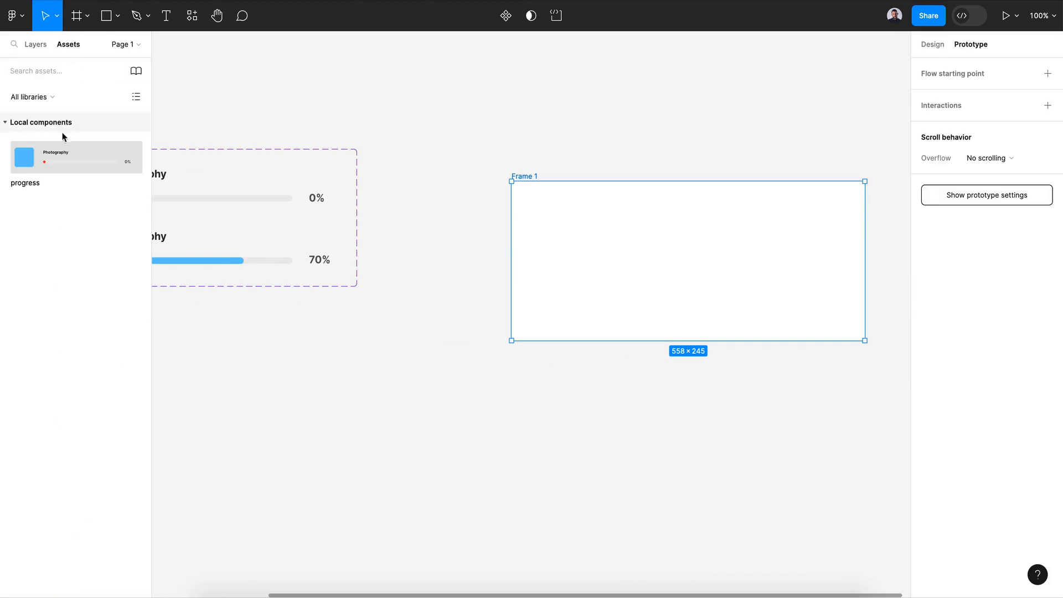
left_click_drag(33, 161, 572, 281)
Play the prototype of Frame 1 in the inline preview.
left_click(521, 176)
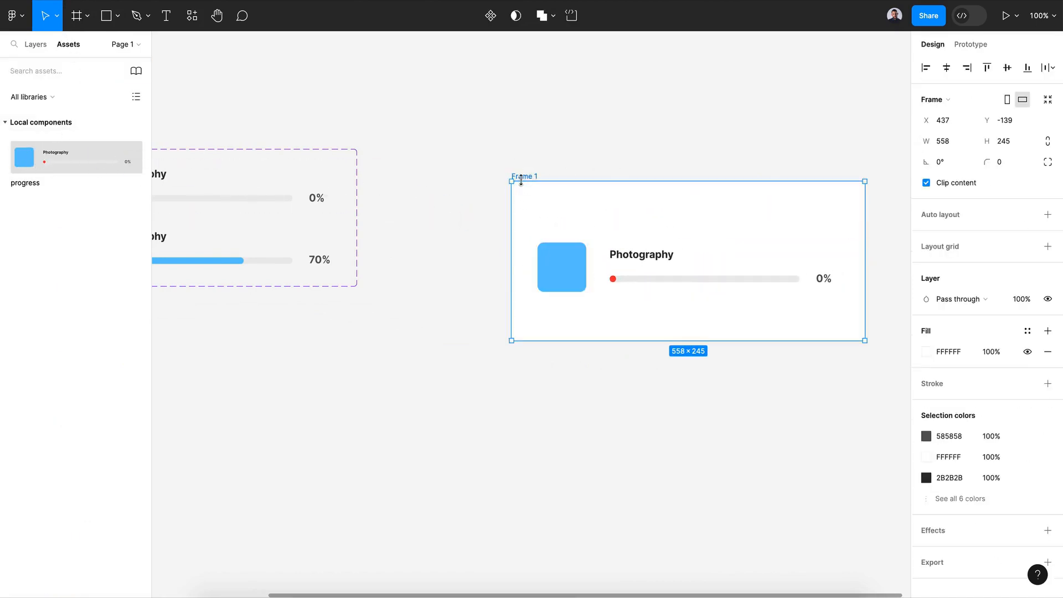
left_click(1017, 25)
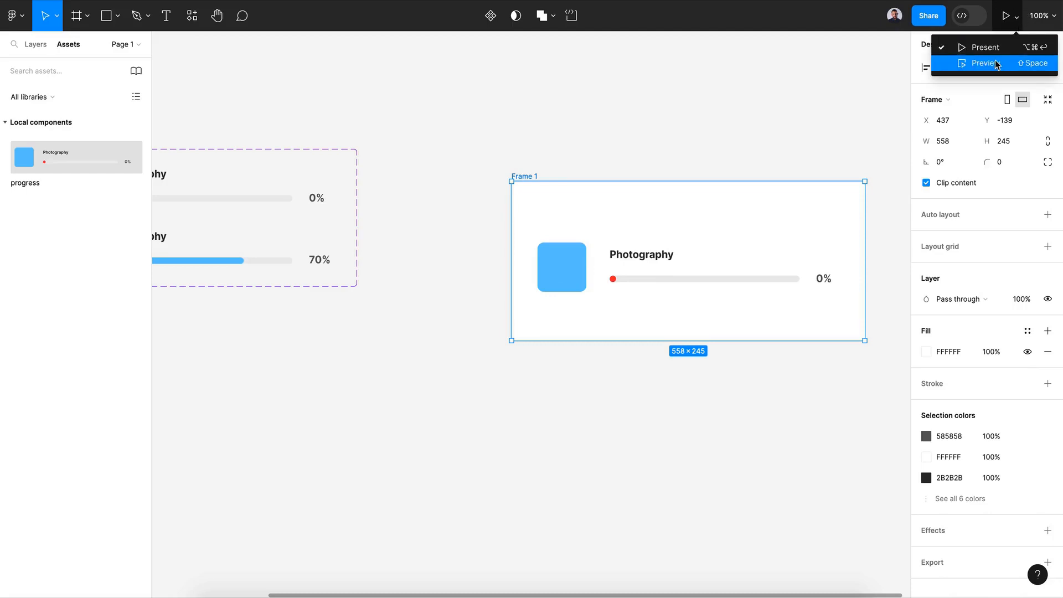
left_click(988, 63)
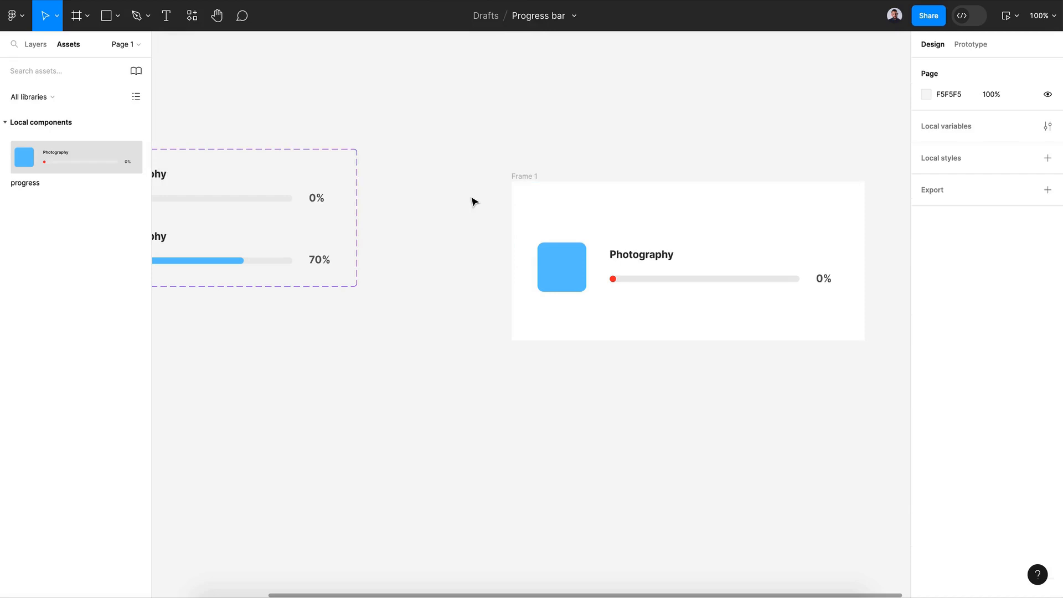
Move Frame 1 farther away from the progress component set, to about X 947, Y -145.
scroll(472, 201, "down", 5)
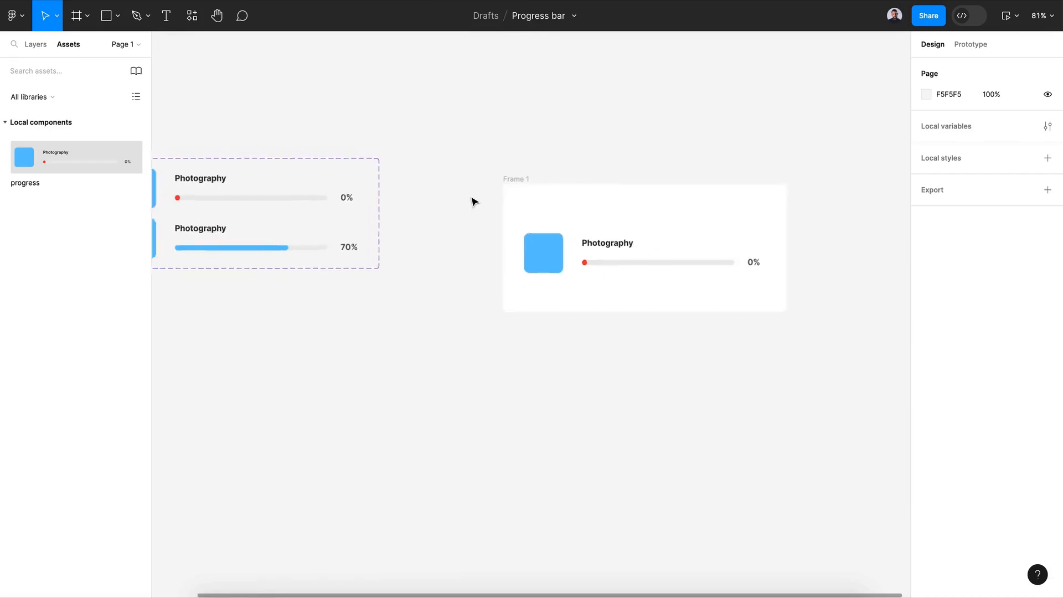
scroll(472, 199, "left", 1)
scroll(472, 201, "left", 4)
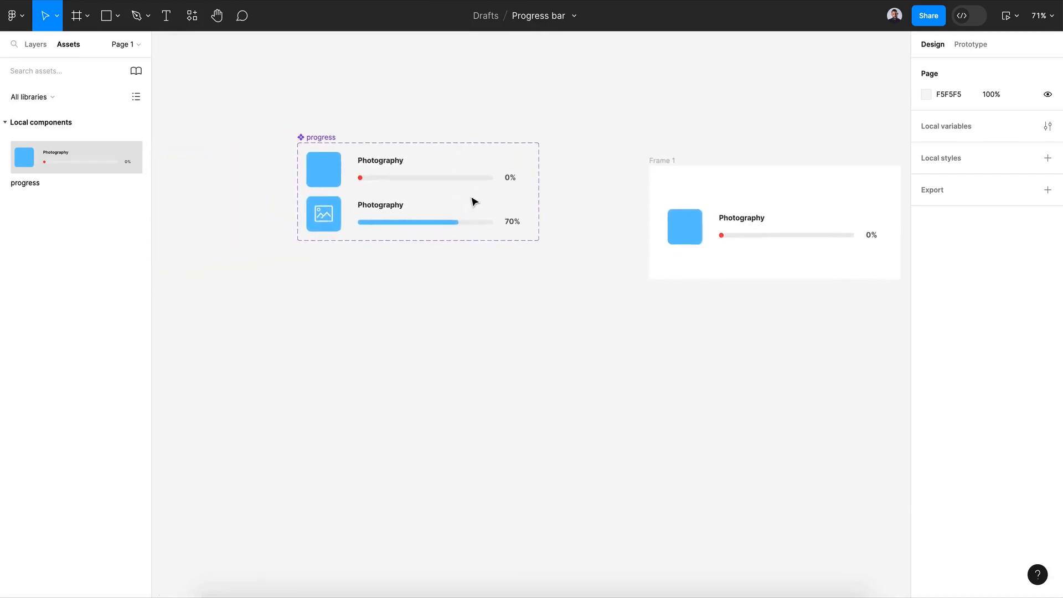
left_click(321, 138)
left_click(663, 192)
scroll(705, 213, "right", 5)
scroll(704, 214, "down", 3)
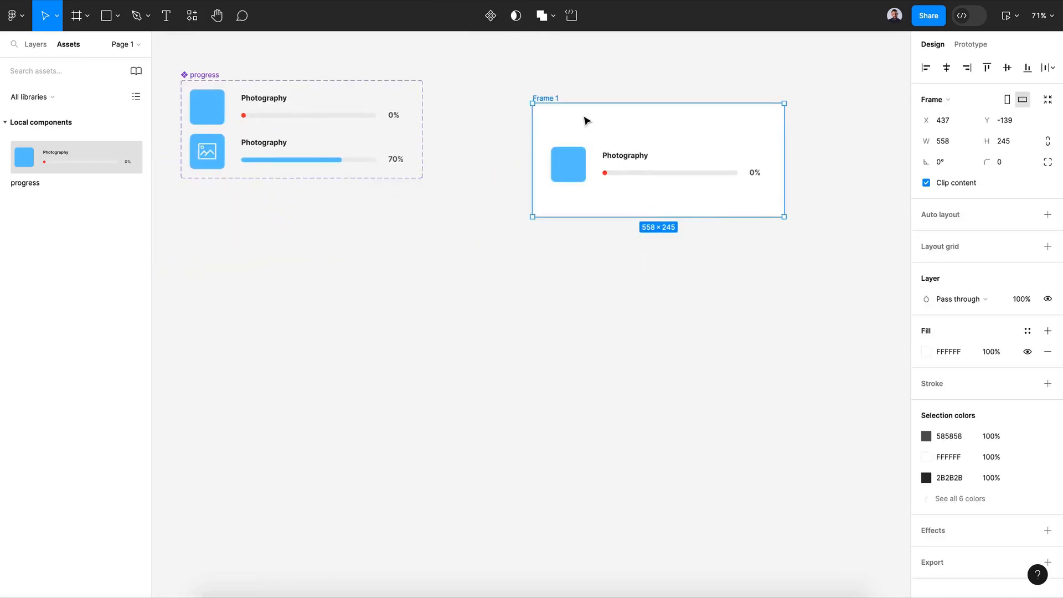
left_click_drag(540, 99, 769, 97)
Duplicate the progress component set three times, stacking the copies in a column below the original.
scroll(577, 159, "left", 8)
scroll(576, 159, "up", 1)
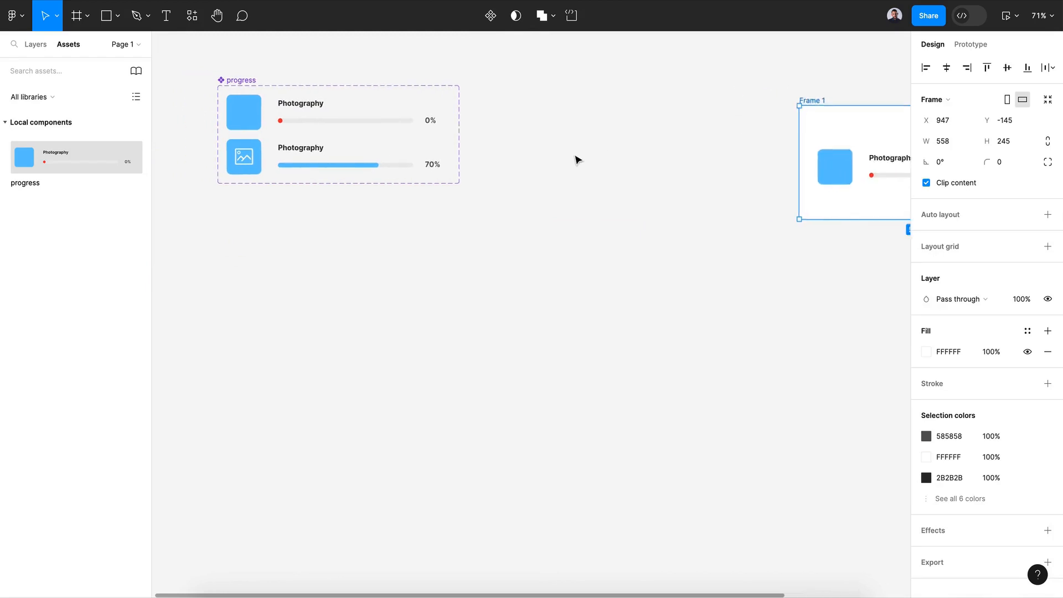
left_click(397, 107)
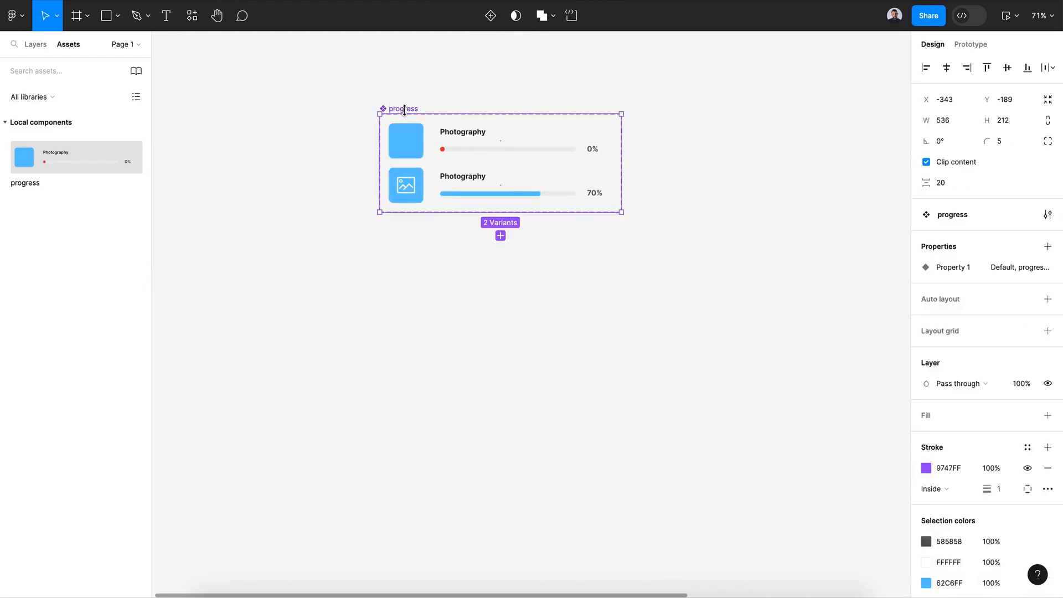
key("ctrl+d")
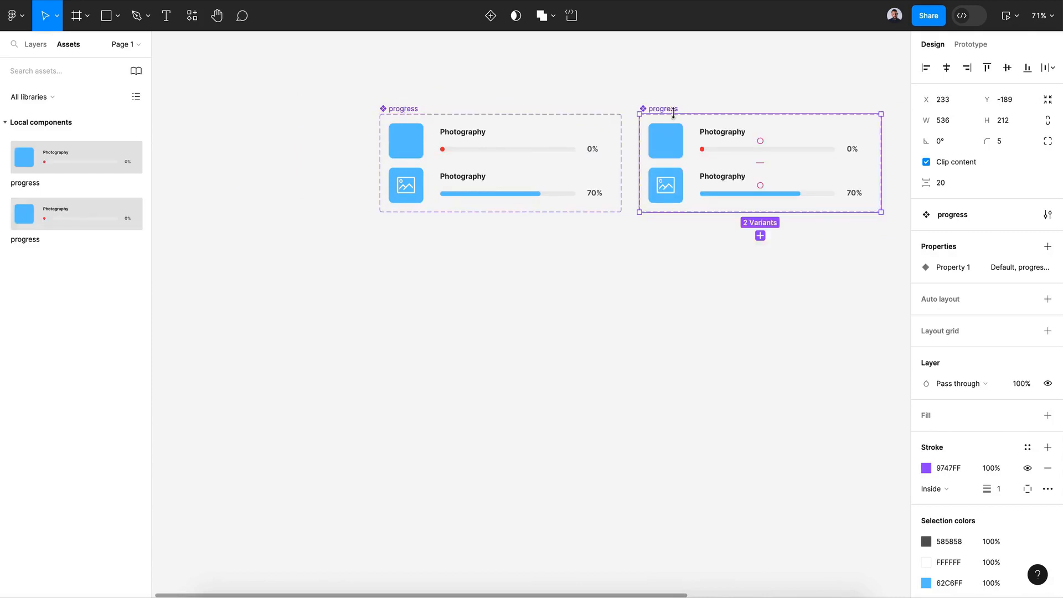
left_click_drag(669, 113, 410, 249)
key("ctrl+d")
left_click_drag(668, 244, 410, 386)
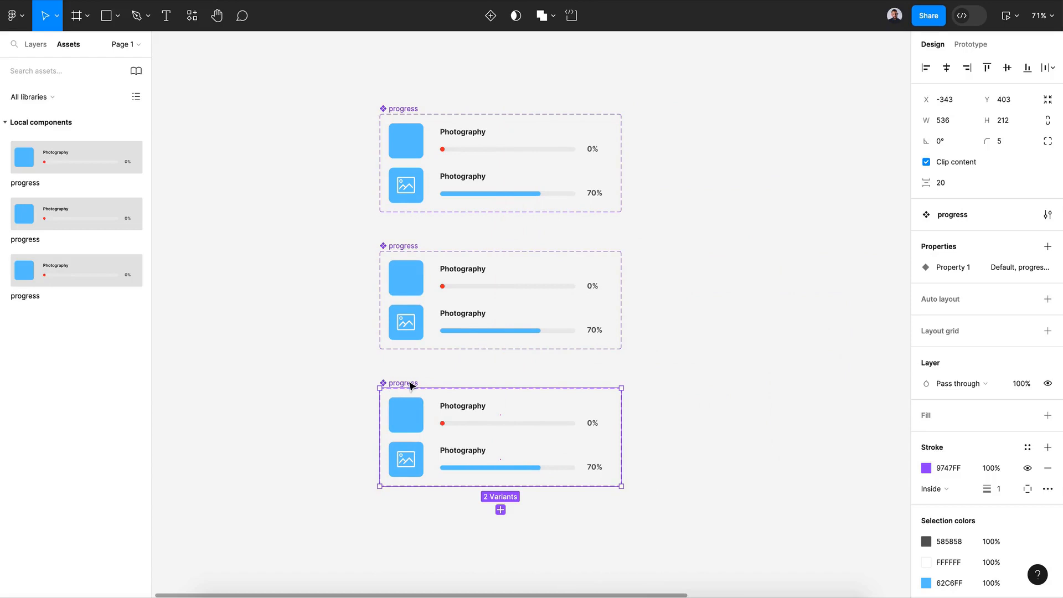
key("ctrl+d")
Rename the first component set as progress photography and the second one as progress Figma.
left_click(400, 110)
double_click(394, 109)
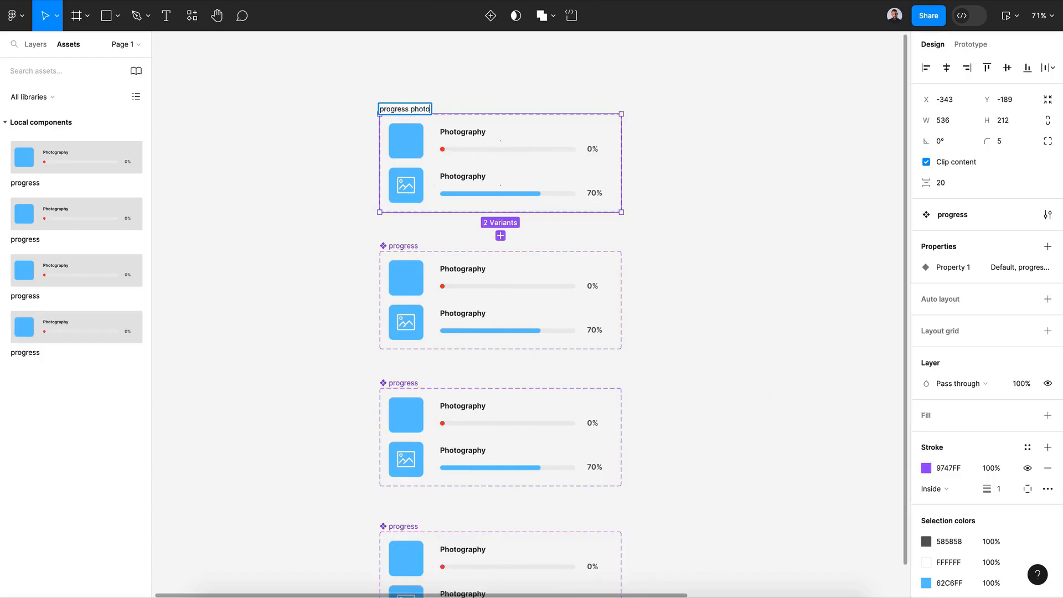
type("photography")
left_click(413, 247)
double_click(408, 246)
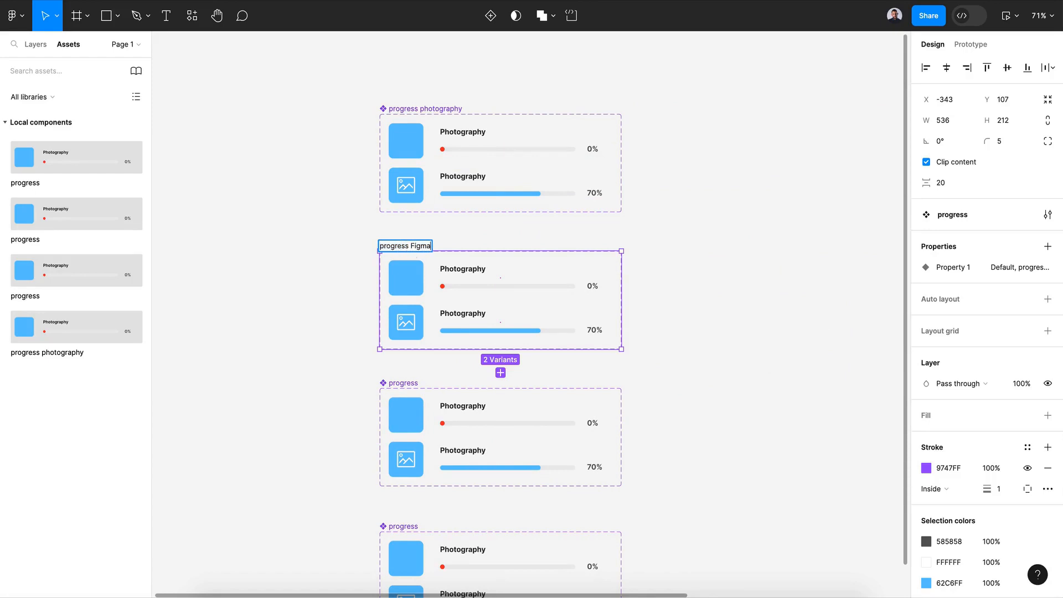
type("Figma")
Change the title text in both variants of the progress Figma set to Figma.
double_click(446, 268)
double_click(446, 269)
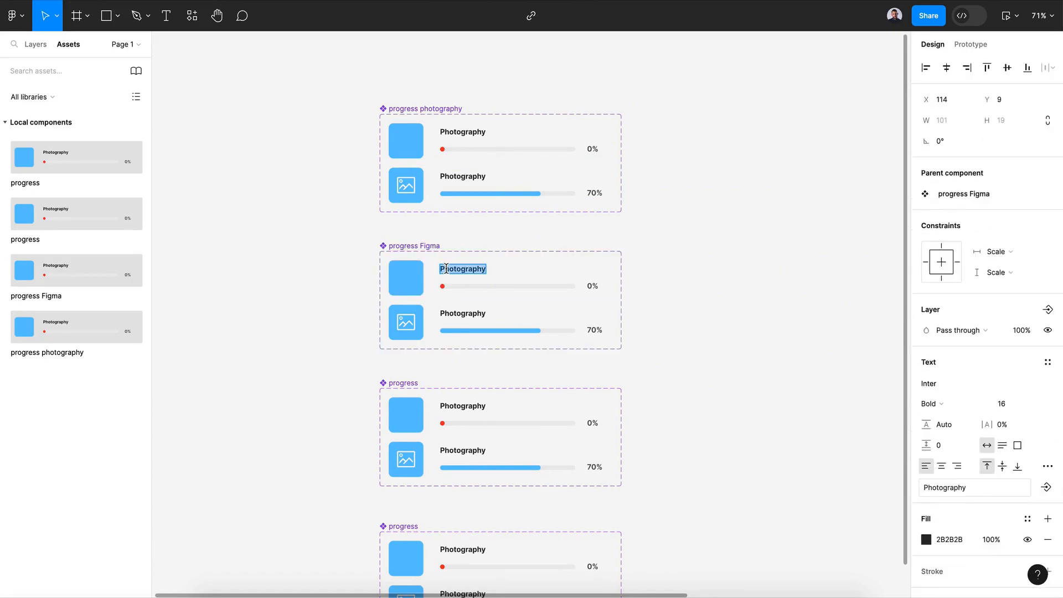
type("Fig")
type("ma")
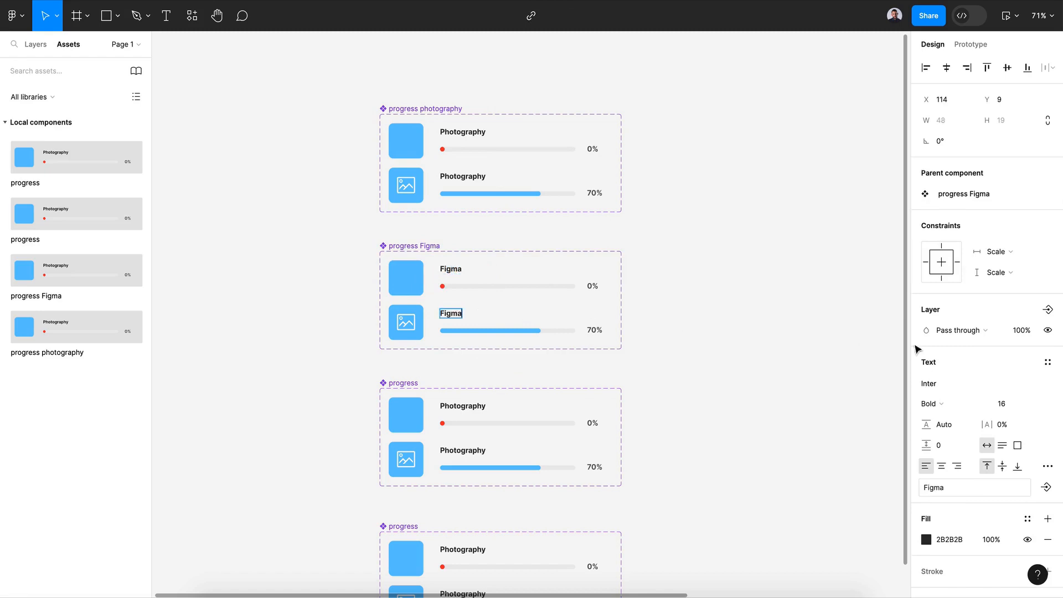
key("Escape")
Search the Iconify plugin for figma and import an outlined Figma logo icon onto the empty canvas beside the progress Figma set.
left_click(199, 19)
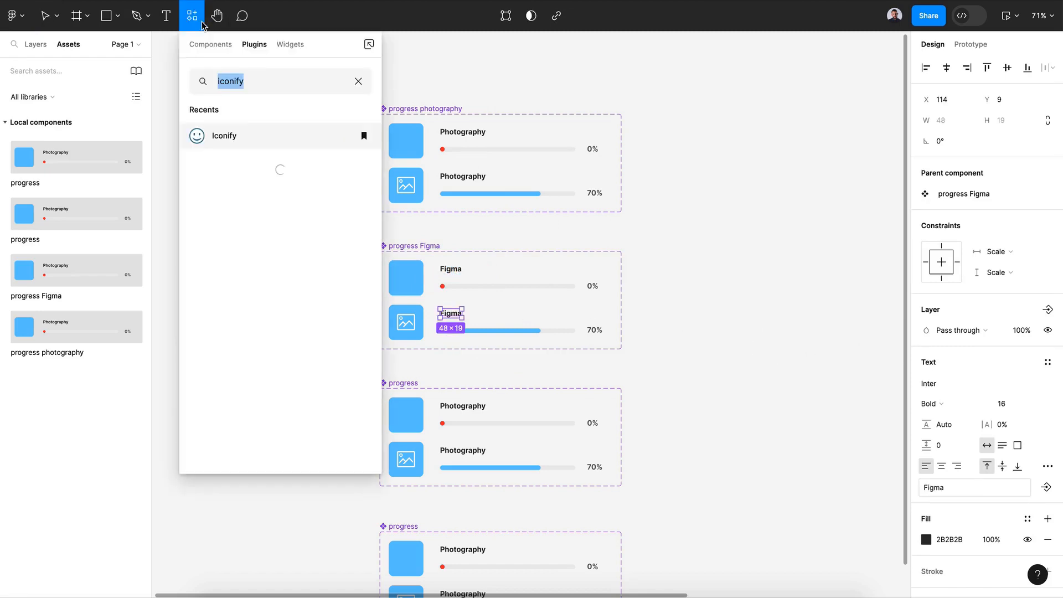
left_click(247, 138)
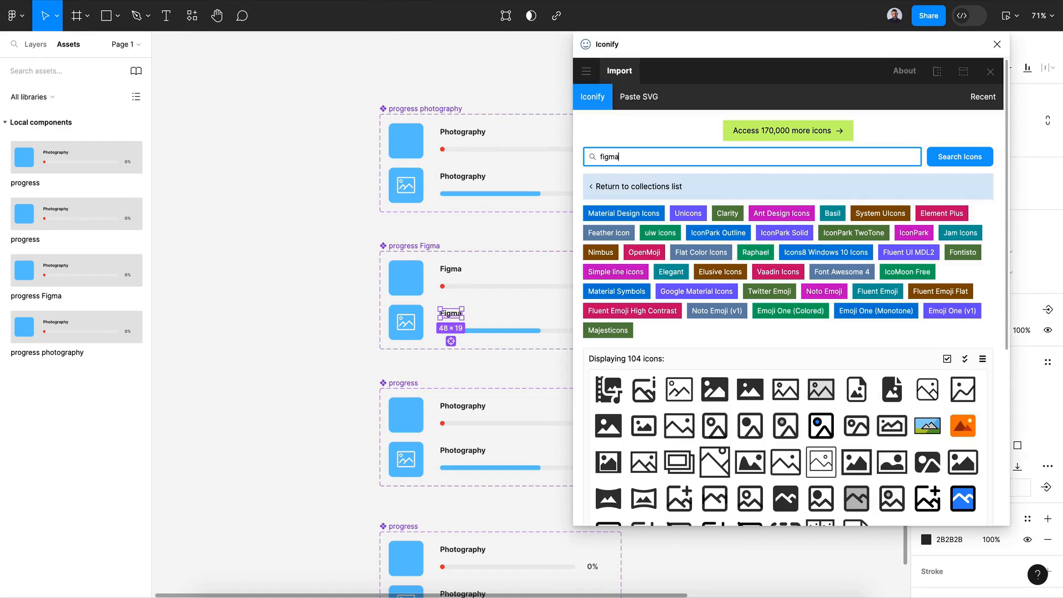
type("figma")
key("Return")
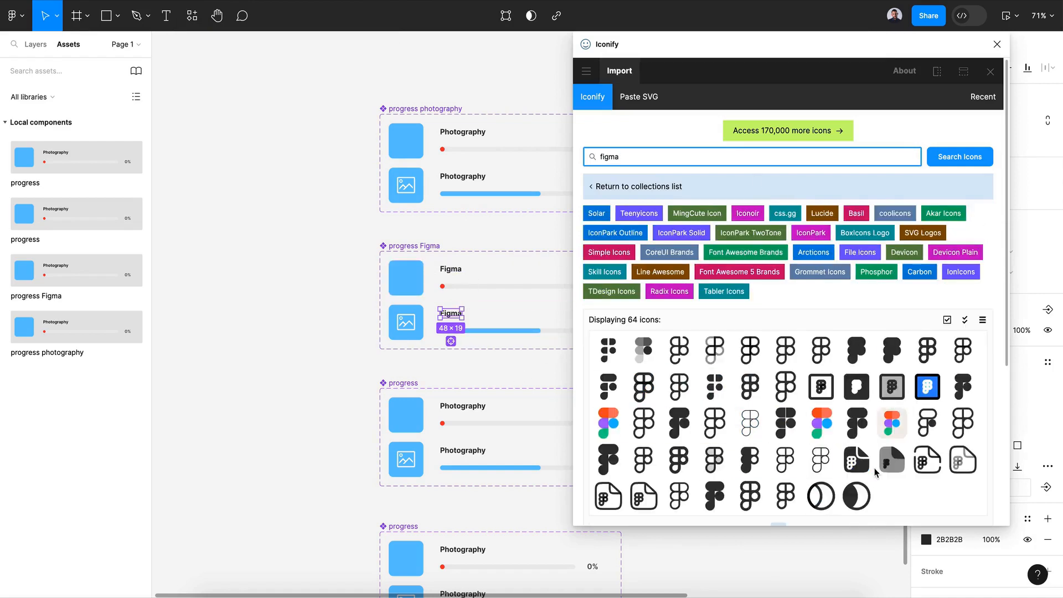
left_click(787, 351)
left_click_drag(788, 359, 271, 286)
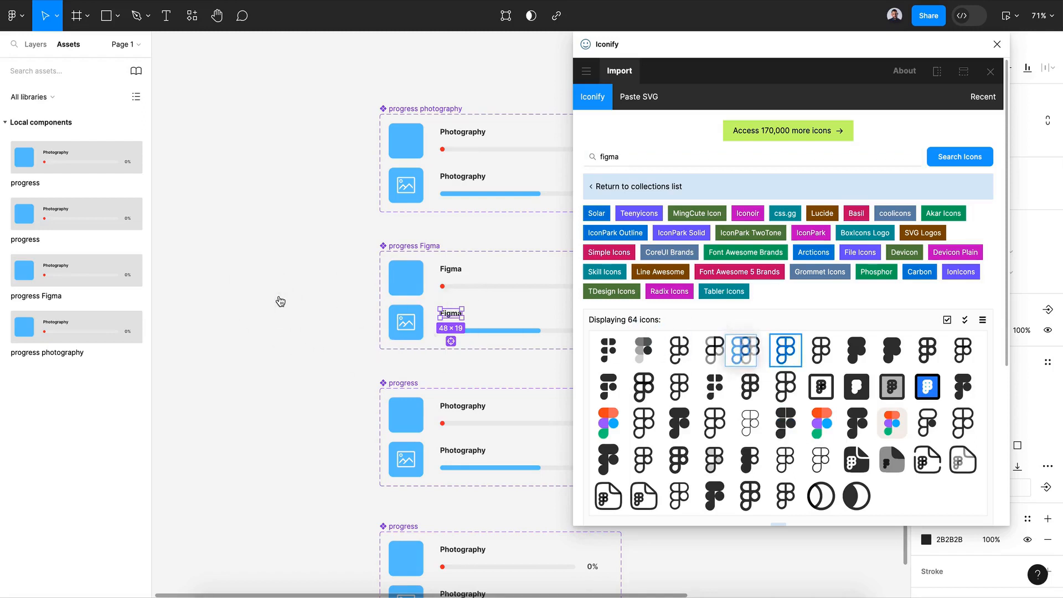
Close the icon plugin, resize the imported Figma icon to 45 by 45, and recolor it white.
left_click(996, 45)
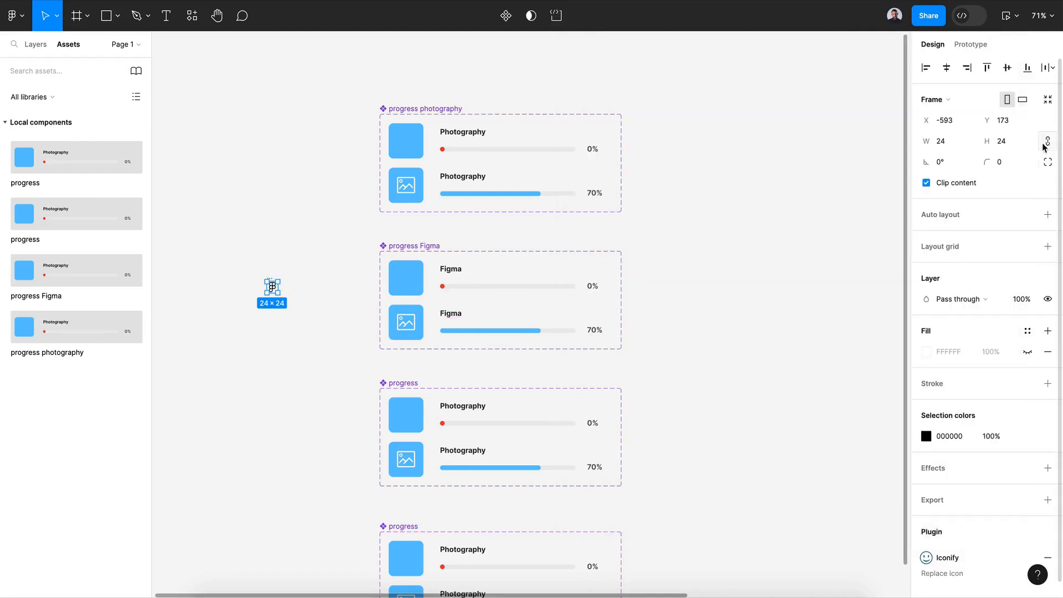
left_click(945, 143)
type("4")
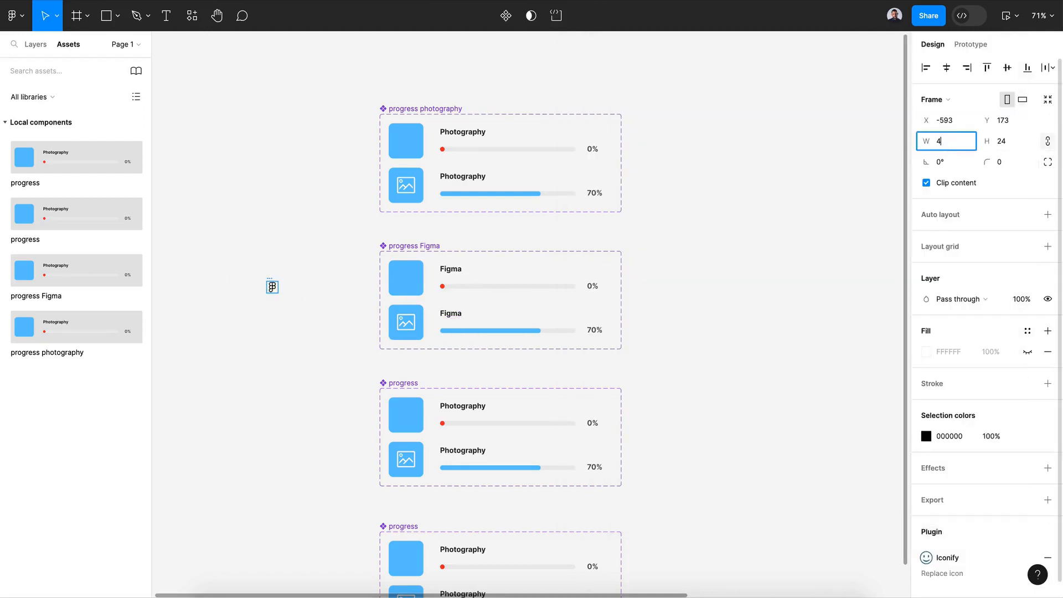
type("5")
key("Return")
left_click(926, 435)
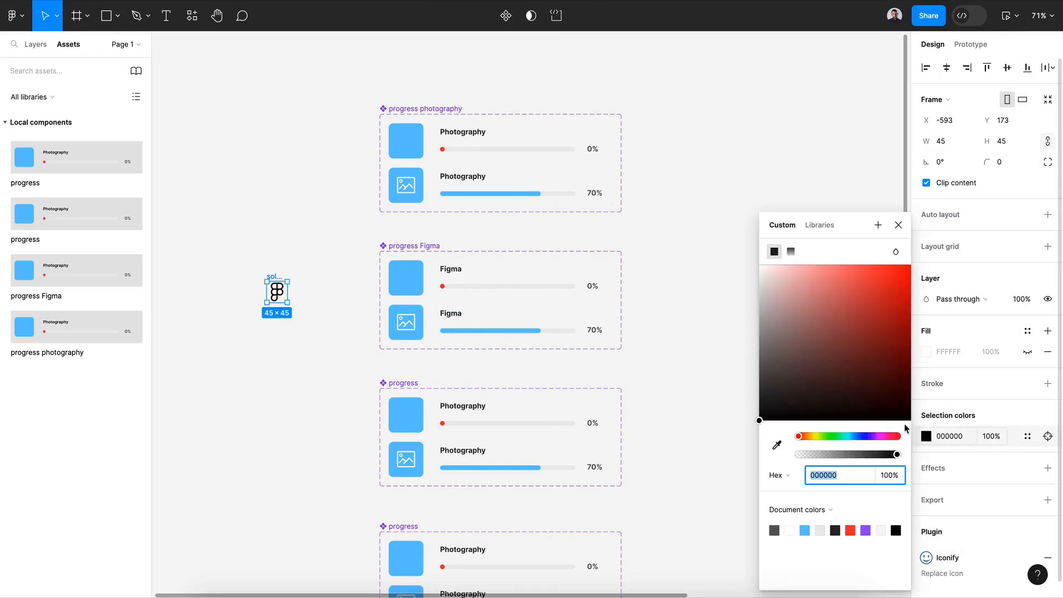
left_click_drag(825, 336, 720, 243)
Replace the picture icon in the 0% variant of the progress Figma set with the white Figma icon, centered in its icon box.
left_click(408, 278, "super")
left_click(35, 46)
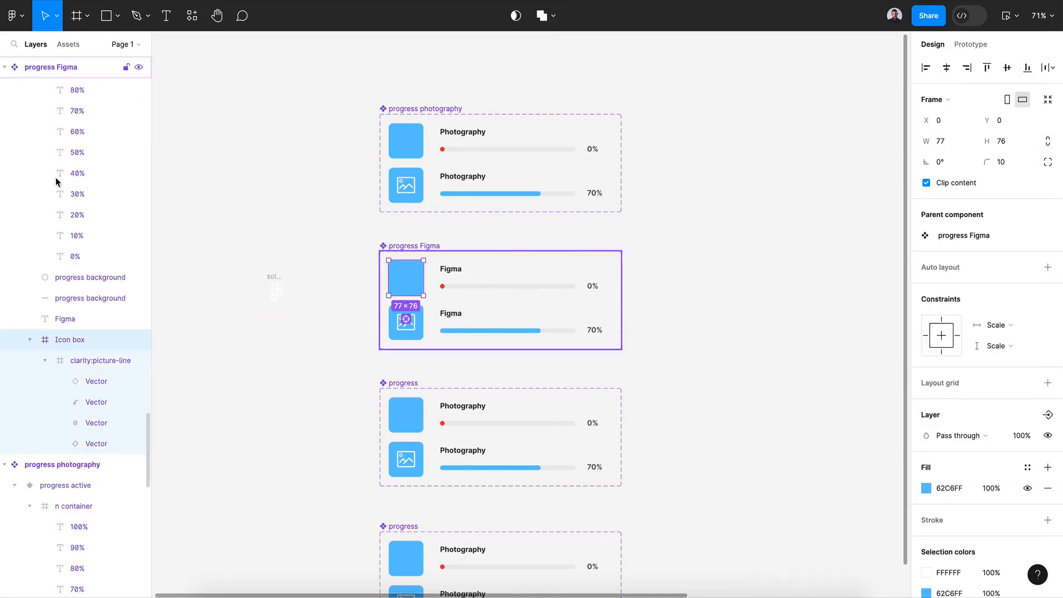
left_click(101, 361)
key("Delete")
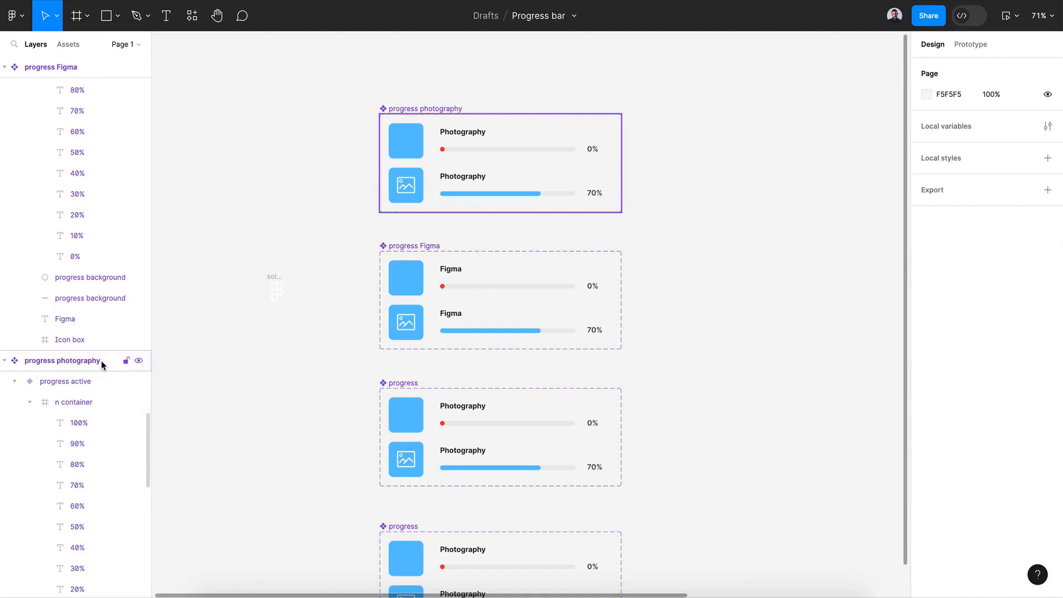
left_click_drag(273, 290, 408, 287)
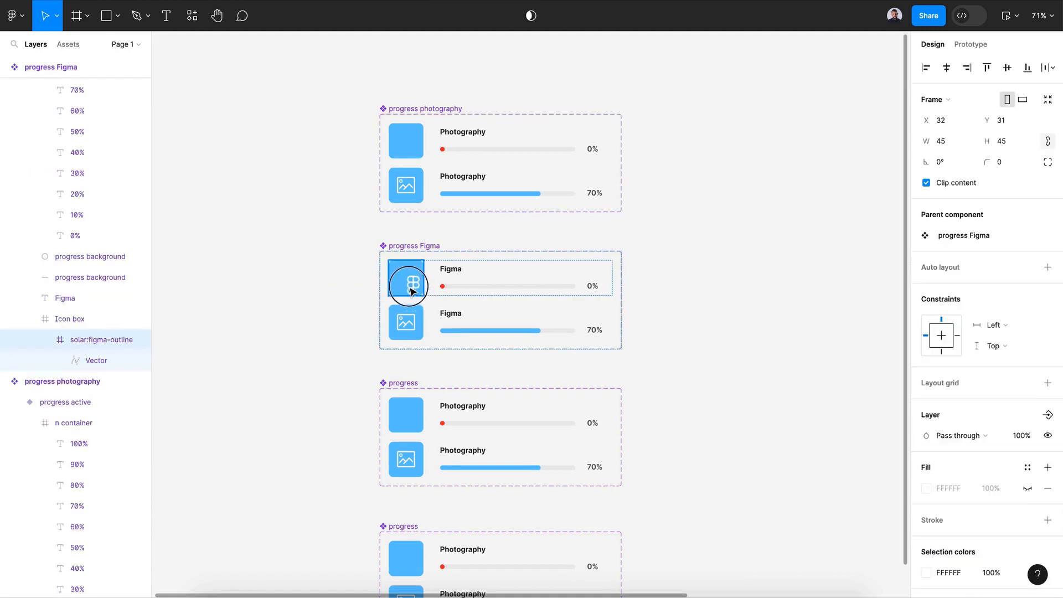
Replace the picture icon in the 70% variant of the progress Figma set with a copy of the white Figma icon.
left_click(411, 323)
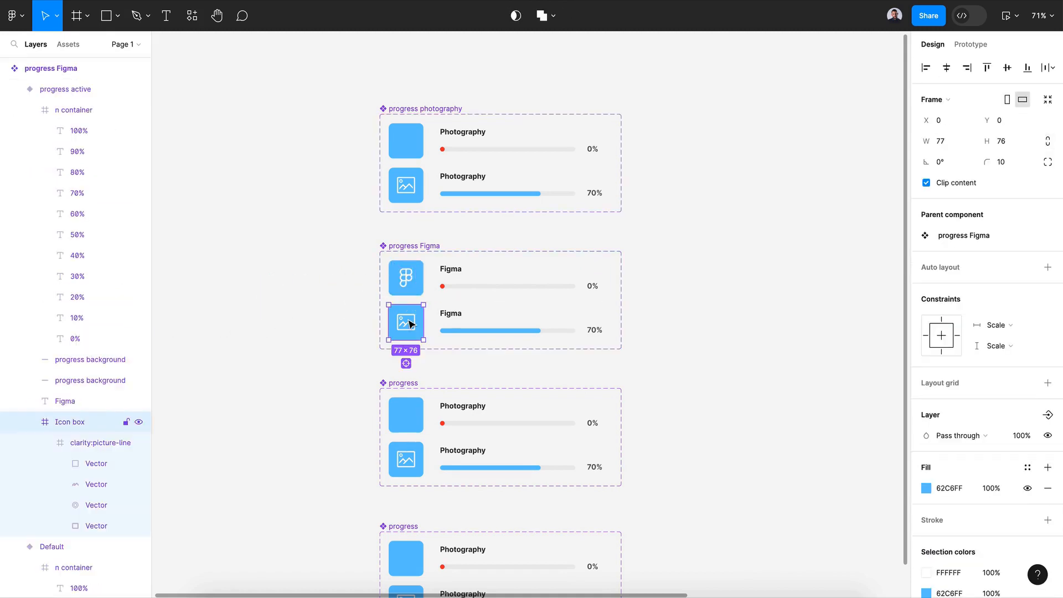
double_click(411, 323)
key("Delete")
left_click(411, 323)
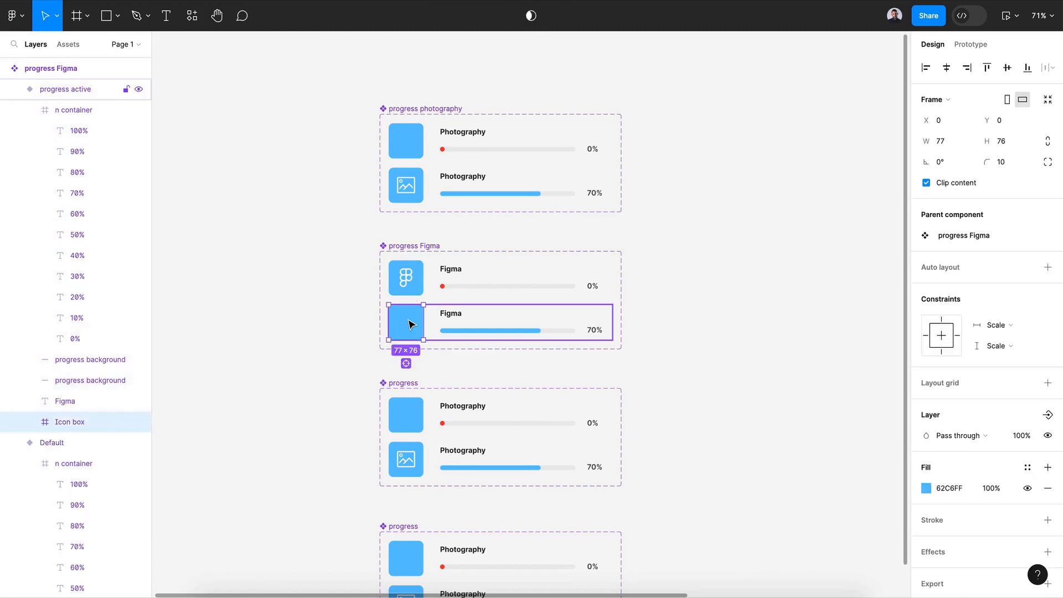
key("ctrl+v")
Rotate the Figma icon in the 0% variant by 45° and move it left, fully outside its icon box.
double_click(406, 278)
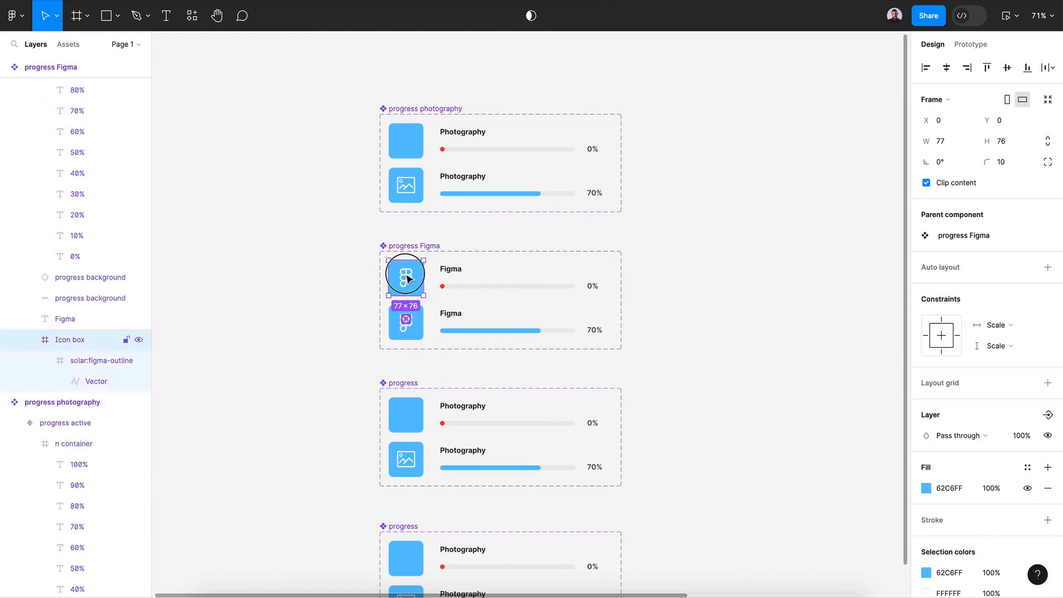
double_click(407, 279)
mouse_move(926, 162)
left_mouse_down()
mouse_move(951, 166)
mouse_move(918, 164)
left_mouse_up()
type("45")
key("Return")
key("shift+Left")
key("shift+Left")
key("shift+Left")
key("shift+Left")
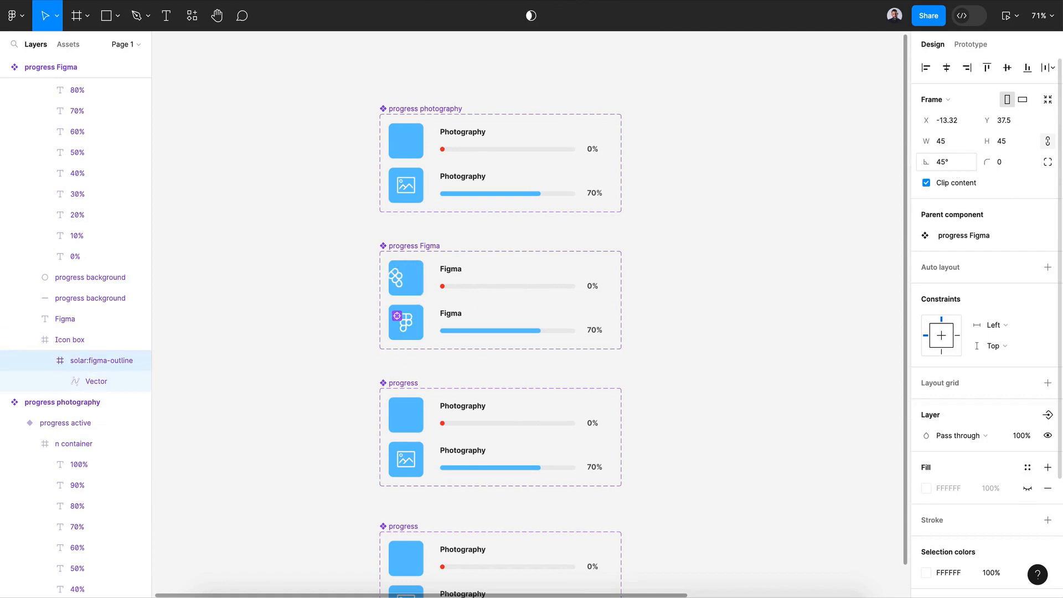
key("shift+Left")
key("shift+a")
left_click(640, 337)
Fill both icon boxes and the active progress bar of the progress Figma set with the purple document color 9747FF.
scroll(482, 277, "down", 2)
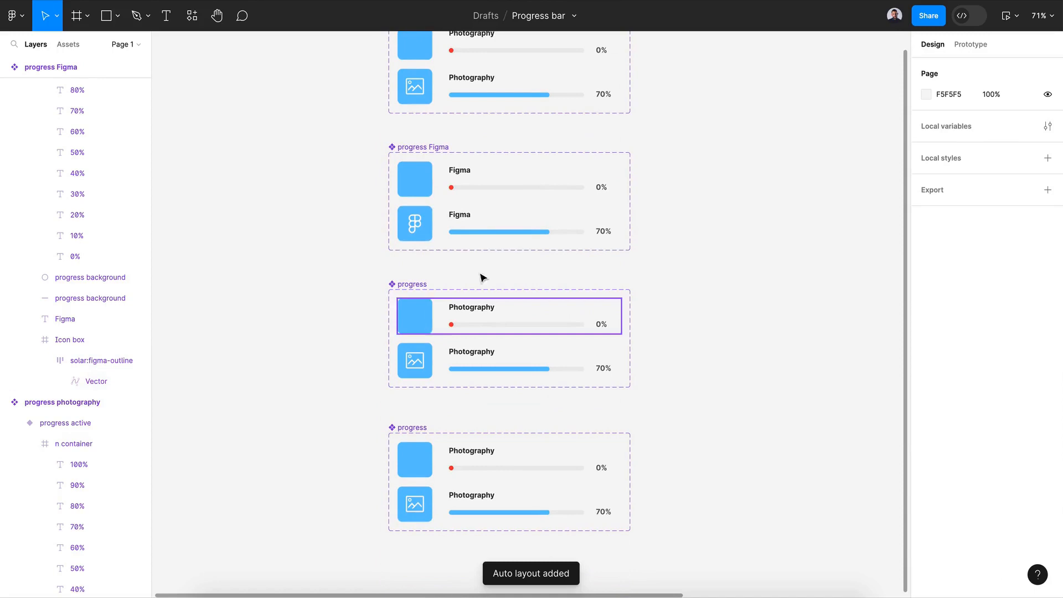
double_click(415, 222)
left_click(423, 196, "shift")
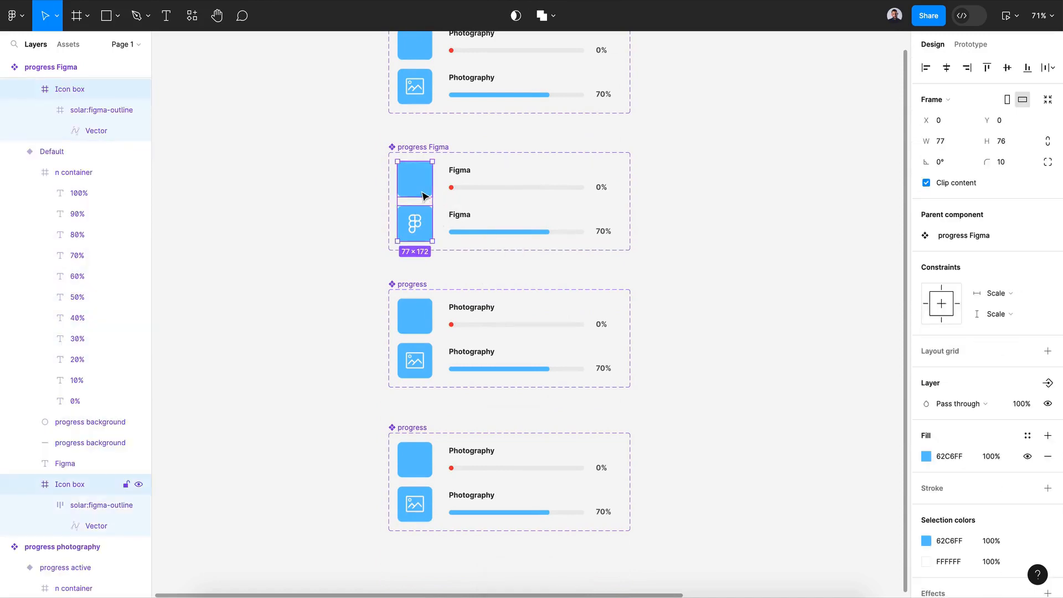
left_click(487, 231, "shift")
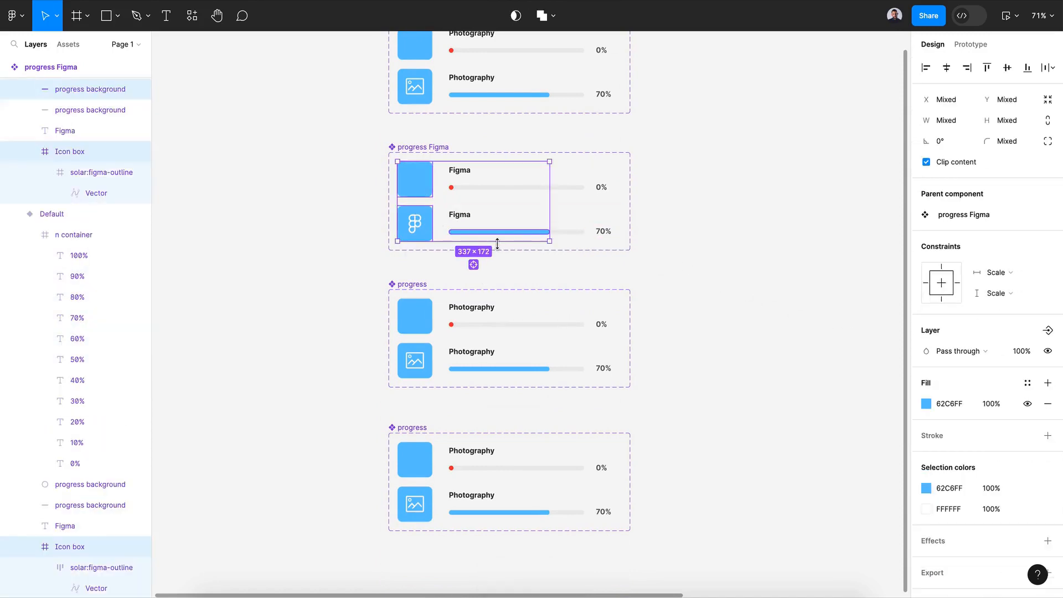
left_click(926, 403)
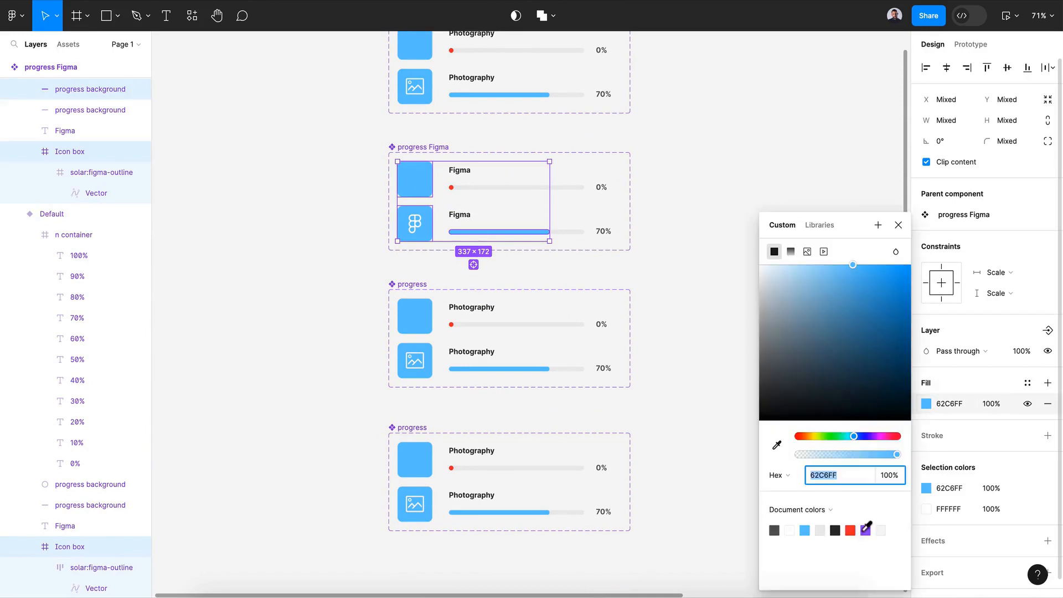
left_click(865, 529)
left_click(899, 226)
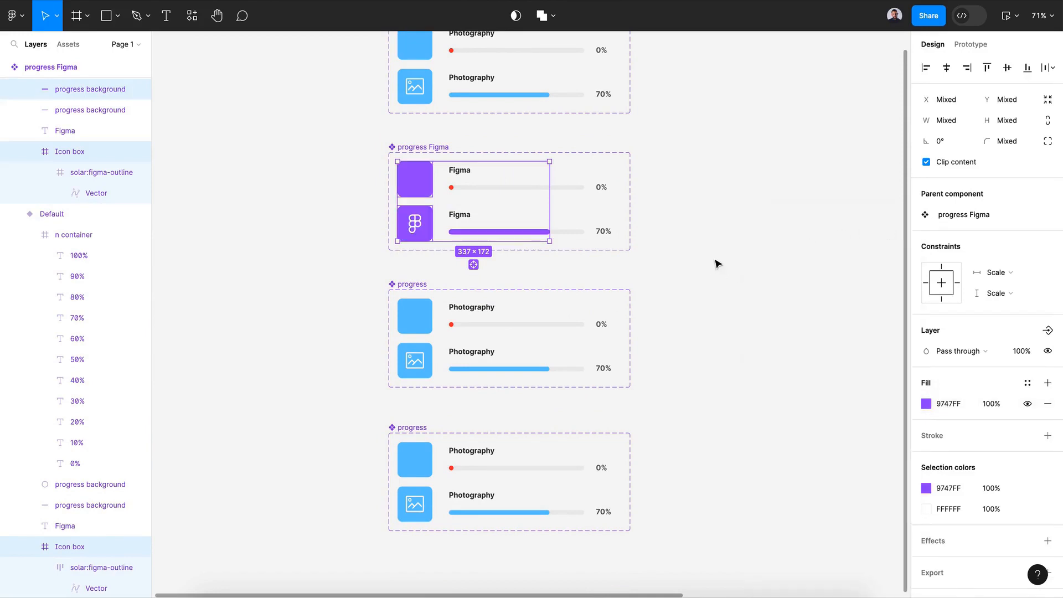
left_click(717, 263)
Rename the third component set as progress adobe and change the title text in both of its variants to Adobe Suite.
scroll(716, 264, "down", 1)
double_click(417, 255)
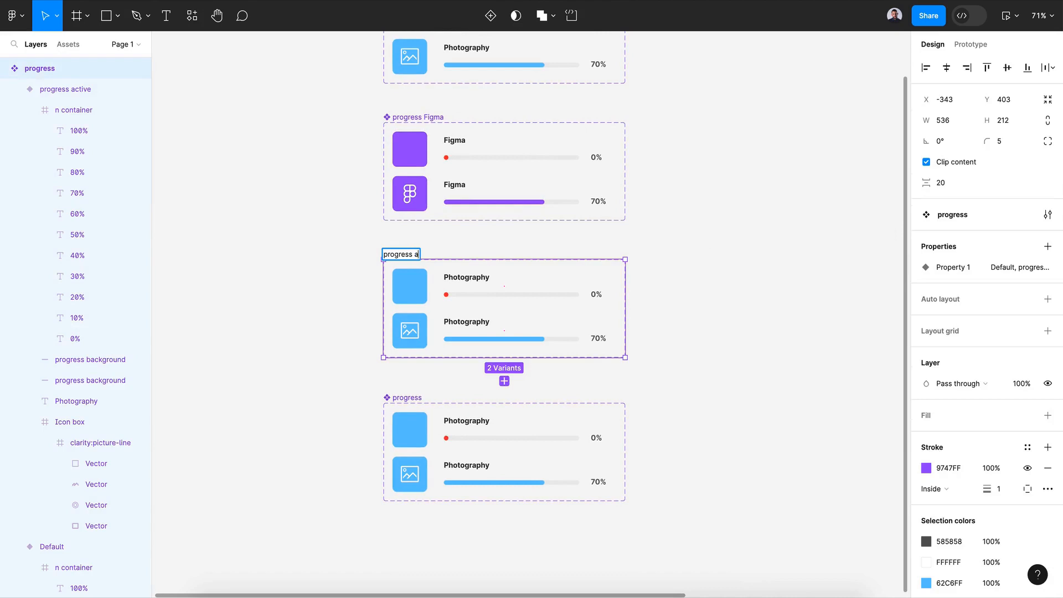
left_click(665, 340)
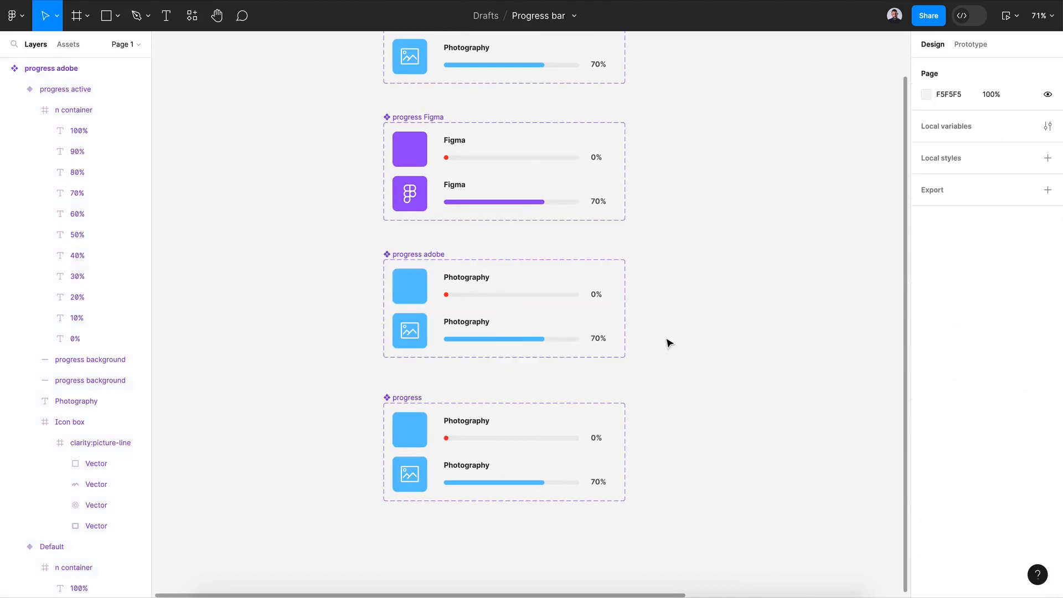
double_click(463, 275)
type("Adobe Suite")
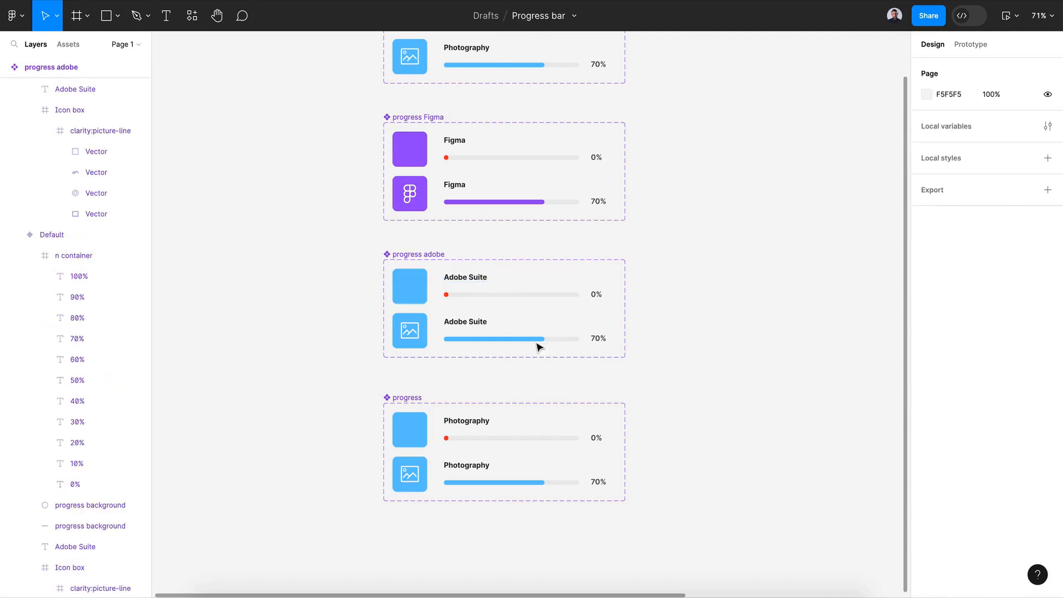
Search the Iconify plugin for adobe and import an outlined Adobe logo icon onto the empty canvas beside the progress adobe set.
left_click(192, 15)
left_click(263, 133)
double_click(609, 157)
type("a")
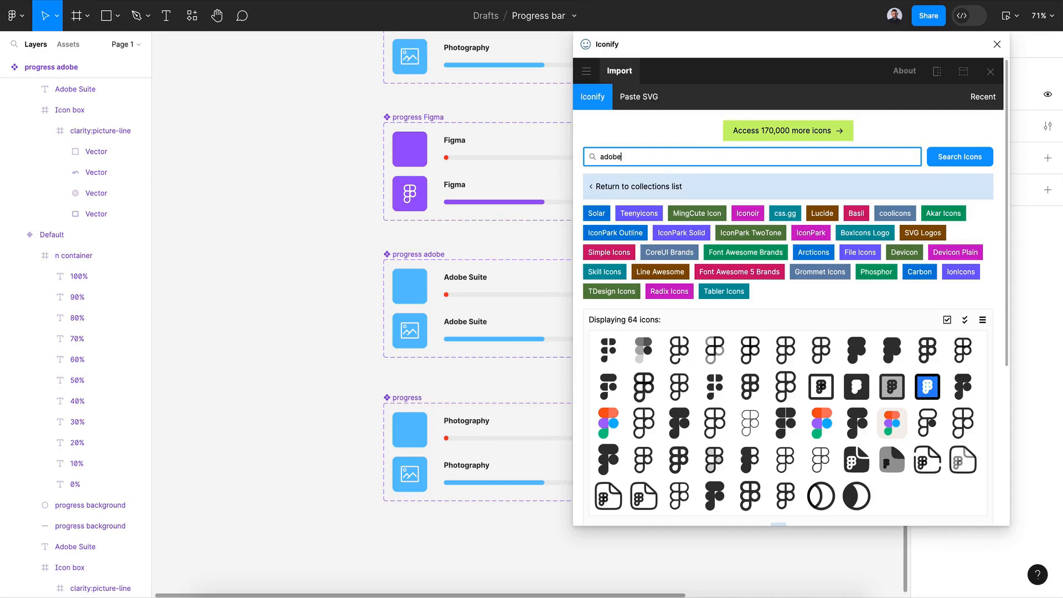
type("dobe")
key("Return")
left_click_drag(963, 367, 266, 288)
left_click(997, 45)
Resize the Adobe icon to 45 by 45 and center it in the 0% variant's icon box in place of the picture icon.
left_click_drag(927, 137, 931, 136)
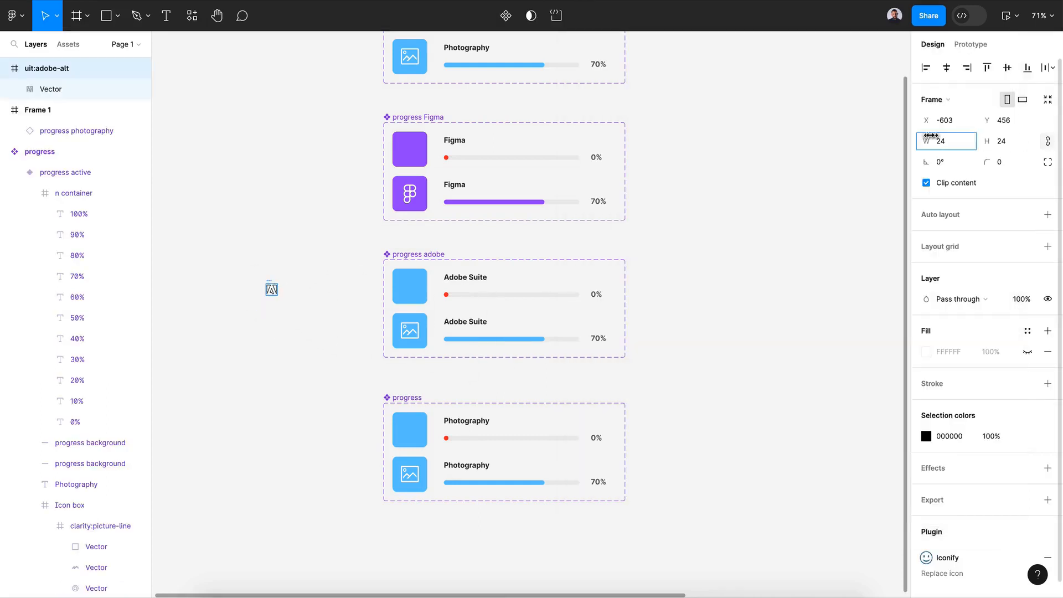
left_click(947, 141)
key("Return")
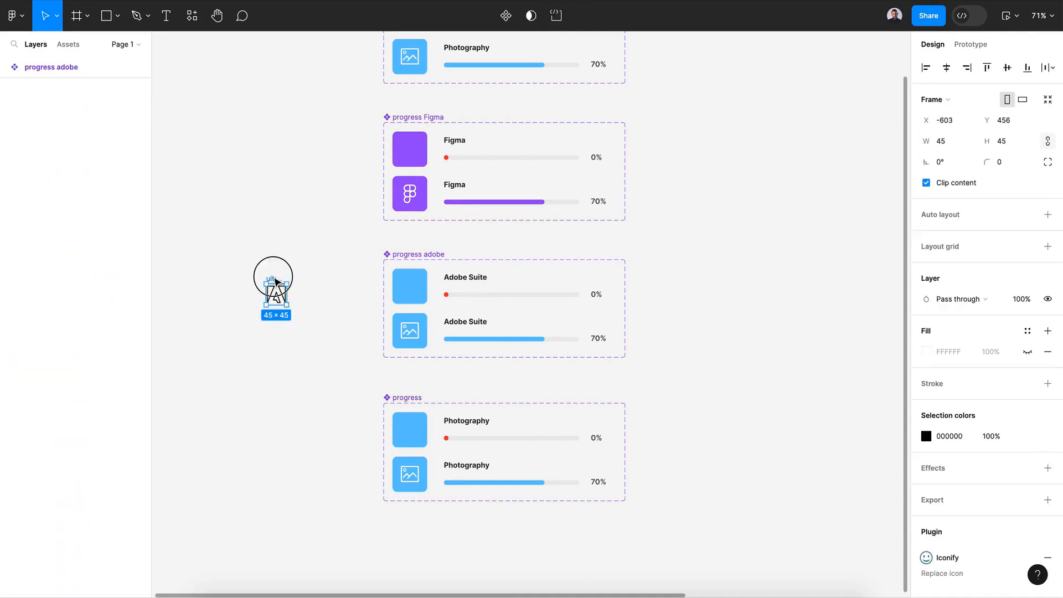
left_click_drag(273, 284, 410, 293)
left_click(947, 68)
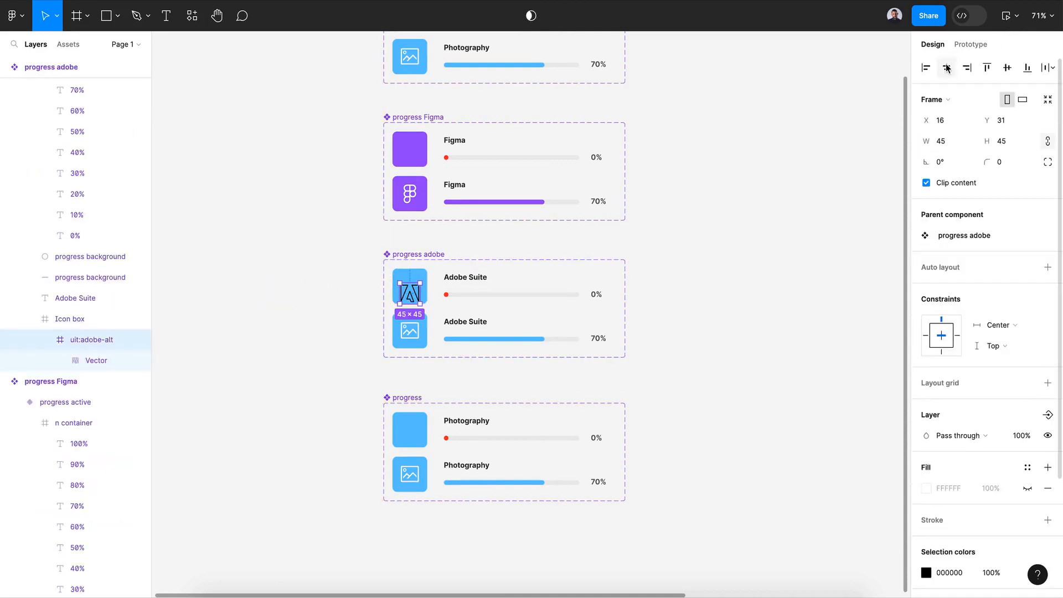
left_click(1007, 67)
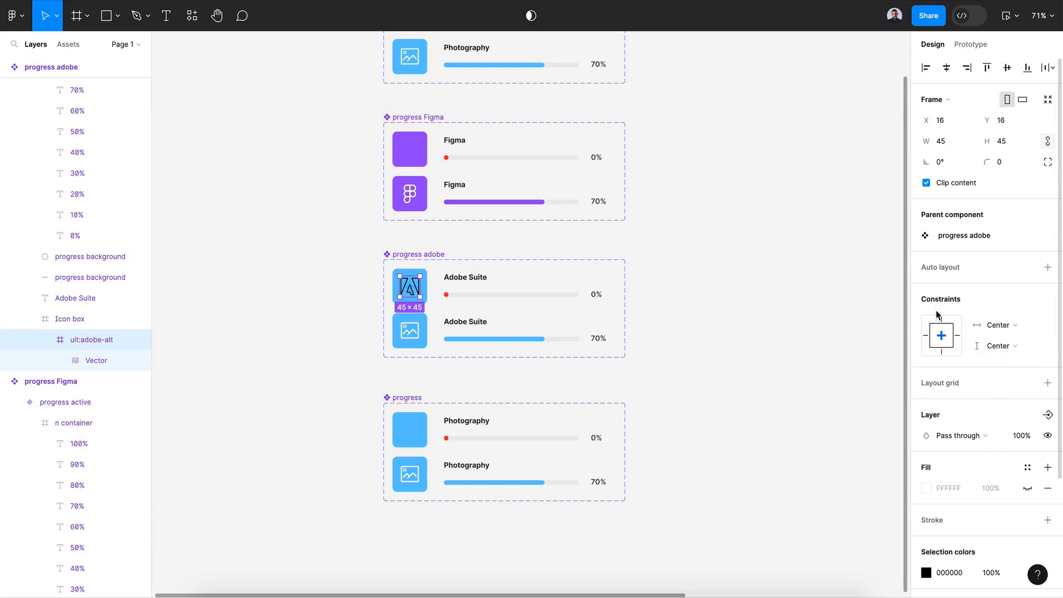
Recolor the Adobe icon in the 0% variant of the progress adobe set white.
scroll(971, 470, "down", 5)
left_click(927, 429)
left_click_drag(797, 326, 733, 265)
left_click(898, 225)
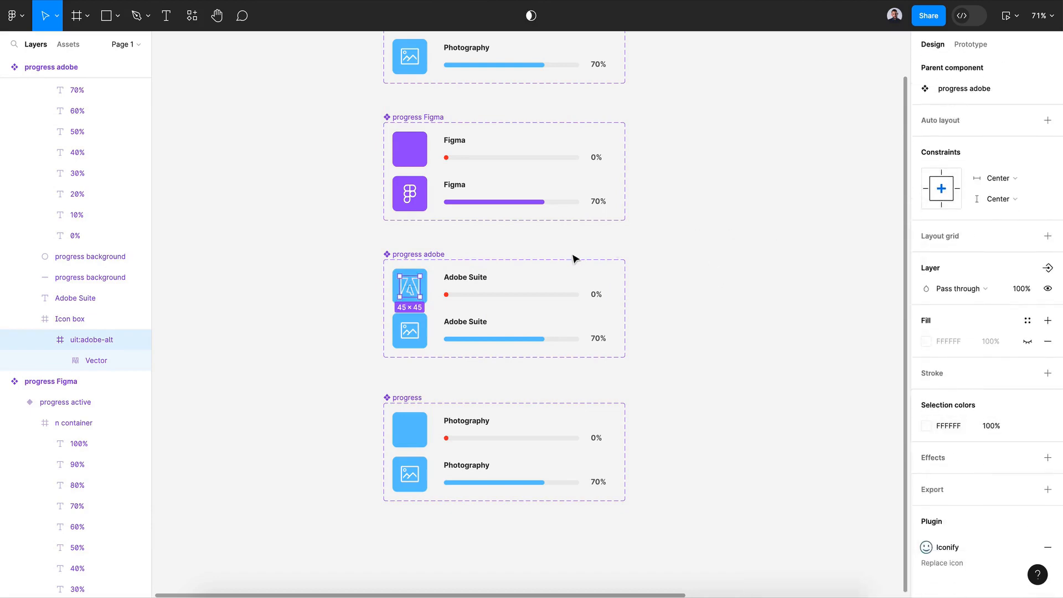
Replace the picture icon in the 70% variant of the progress adobe set with a copy of the white Adobe icon.
left_click(417, 327, "super")
key("Delete")
left_click(417, 326)
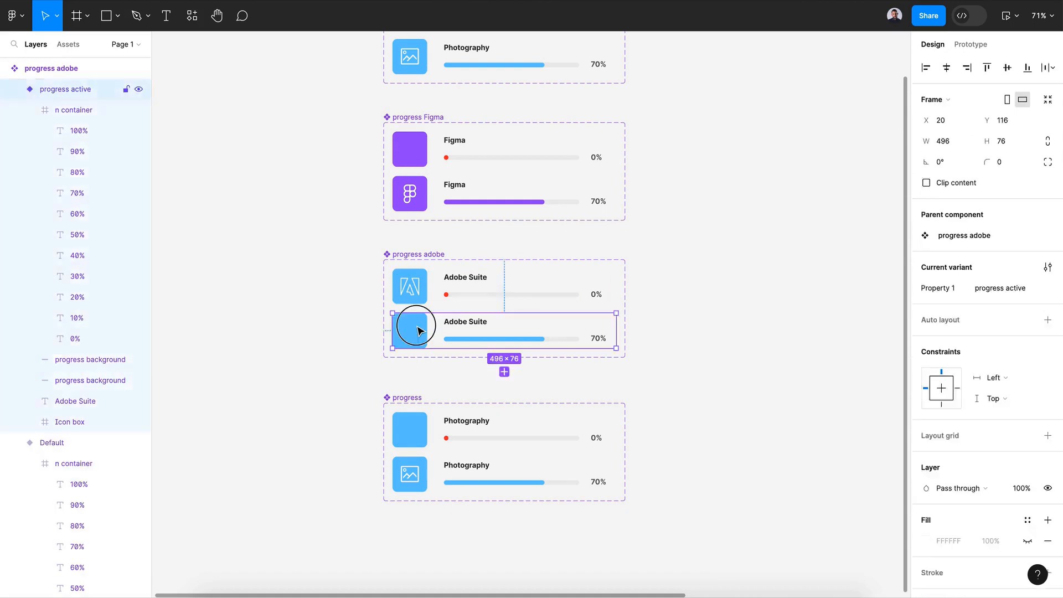
left_click(418, 331)
key("super+v")
Rotate the Adobe icon in the 0% variant by 45° and shift it 80 px left, outside its icon box.
left_click(405, 284, "super")
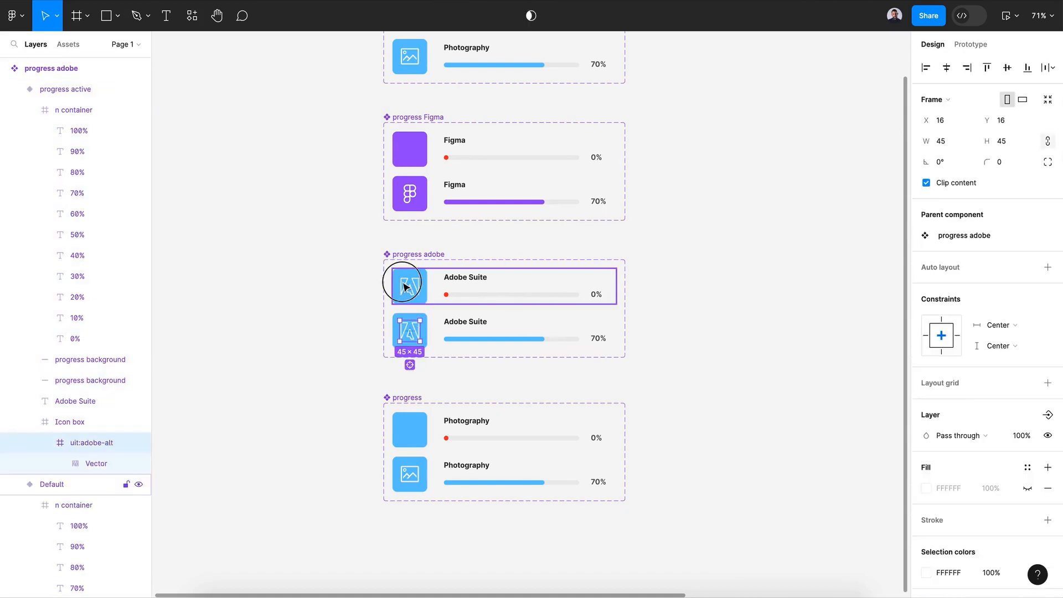
left_click(931, 161)
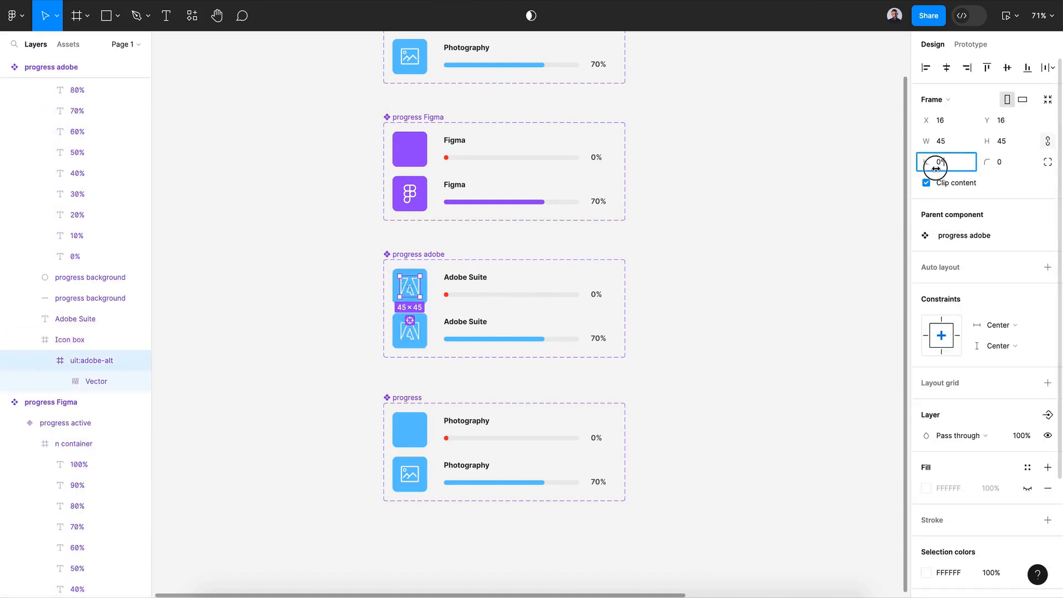
type("45")
key("Return")
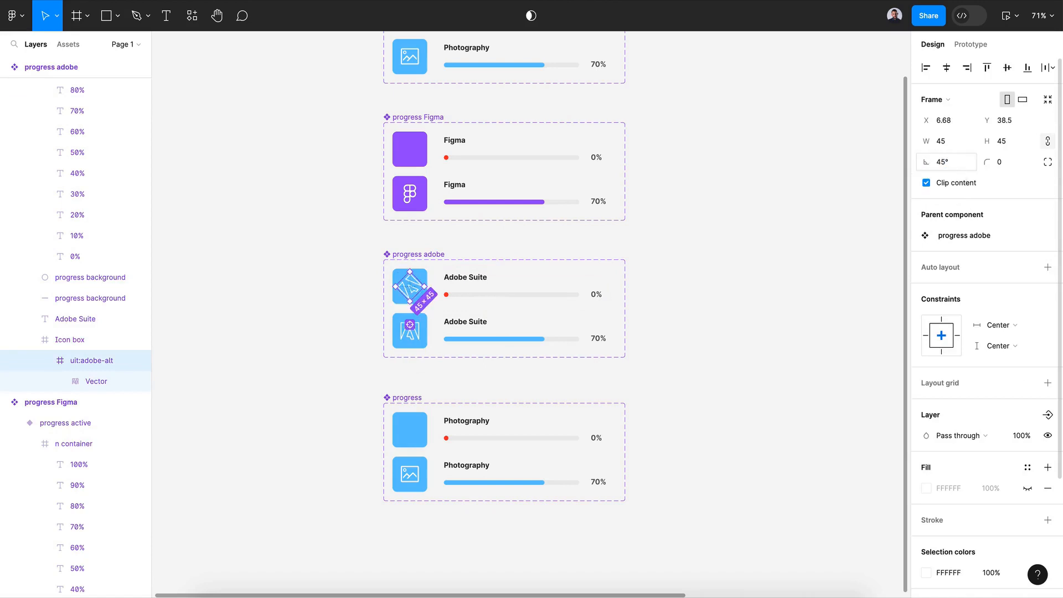
key("shift+Left")
key("shift+Left")
key("shift+Left")
key("shift+Left")
key("shift+Left")
key("shift+Left")
key("shift+Left")
key("shift+Left")
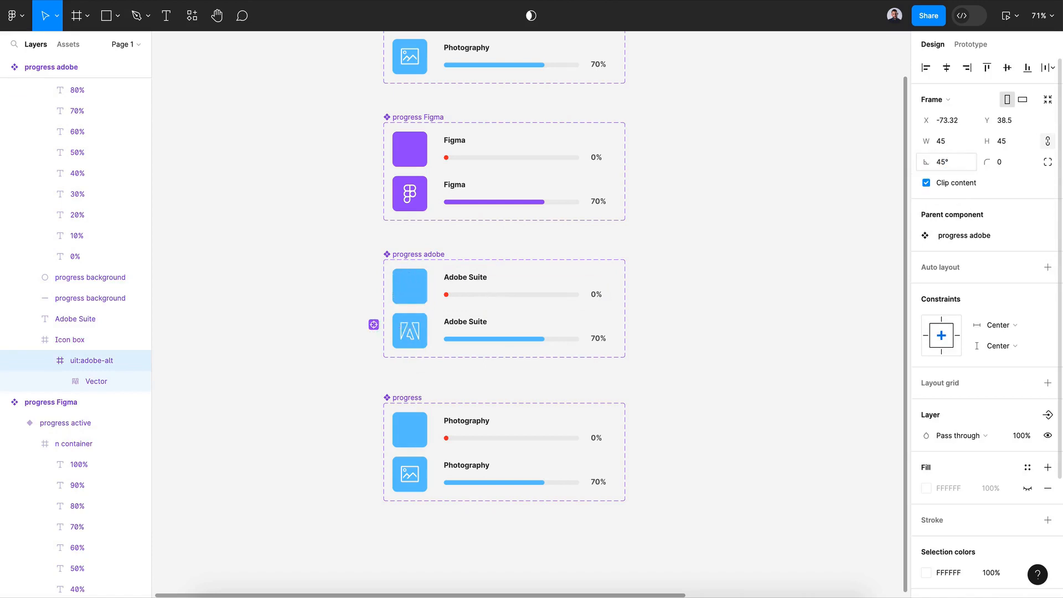
Fill both icon boxes and the active progress bar of the progress adobe set with the coral color FF6B62.
left_click(422, 345, "super")
left_click(423, 291, "shift+super")
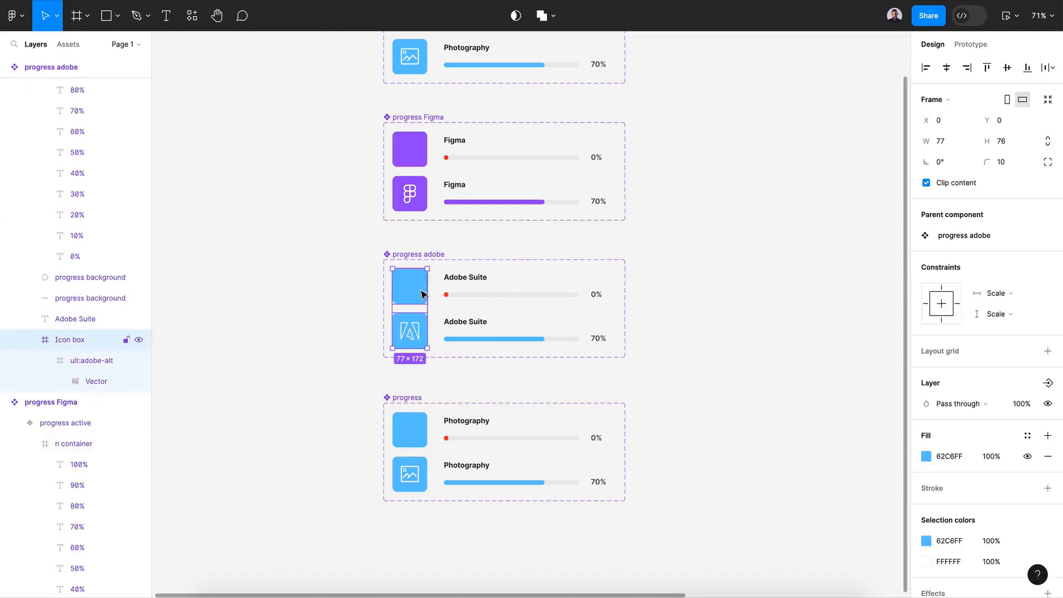
left_click(493, 340, "shift+super")
left_click(923, 404)
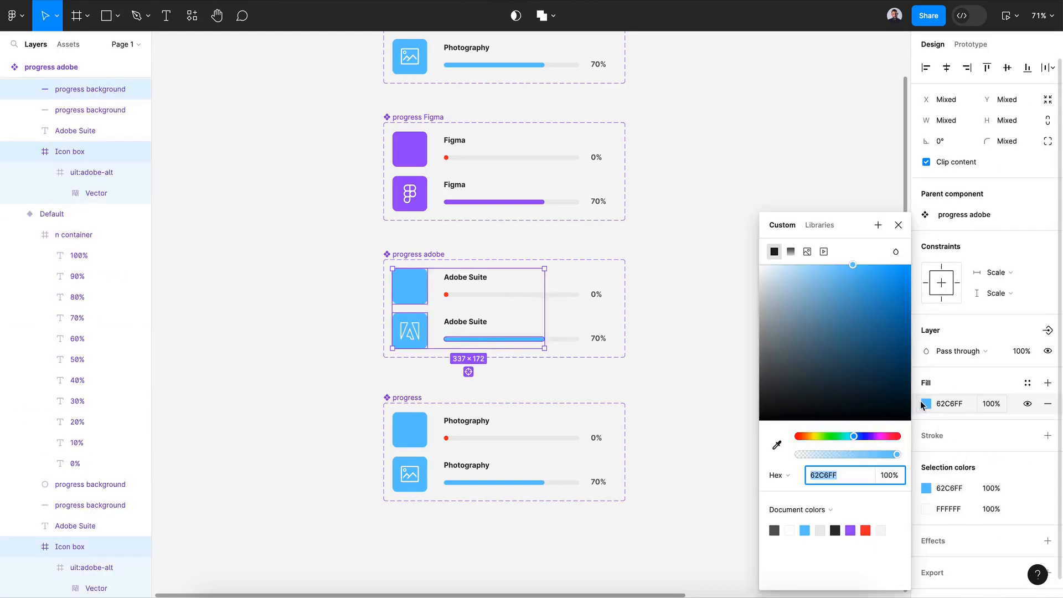
left_click_drag(809, 436, 800, 437)
left_click(759, 332)
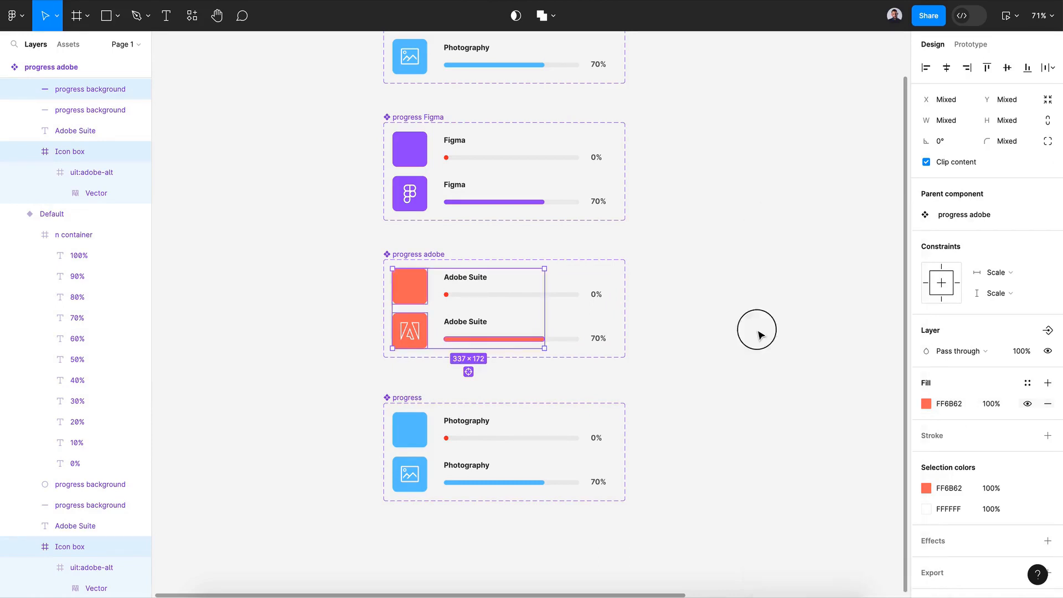
left_click(761, 335)
Rename the last component set as progress video editing and change the title text in both of its variants to Video Editing.
double_click(411, 398)
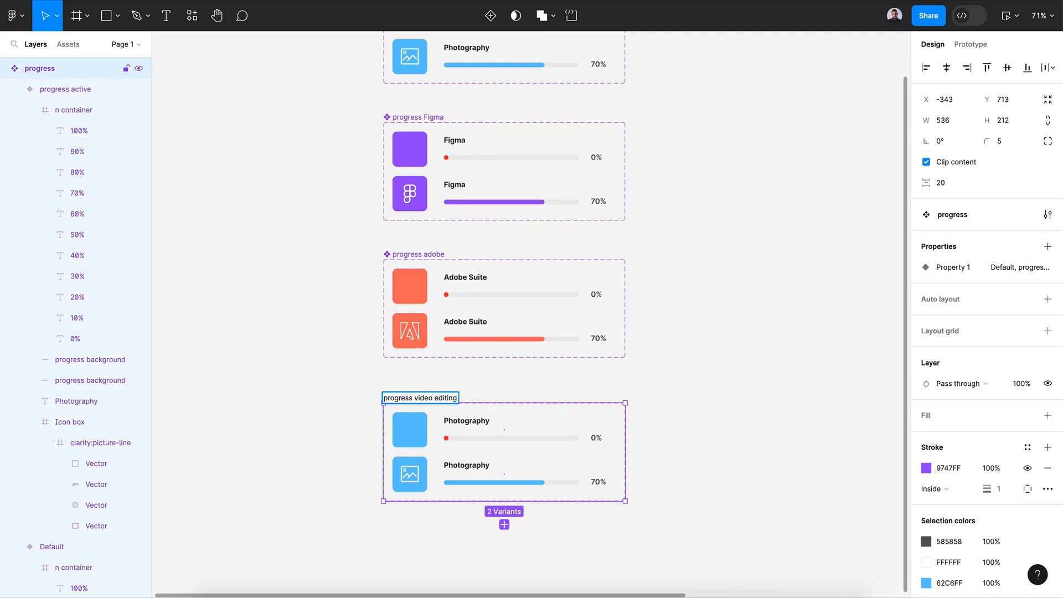
key("Return")
double_click(463, 422)
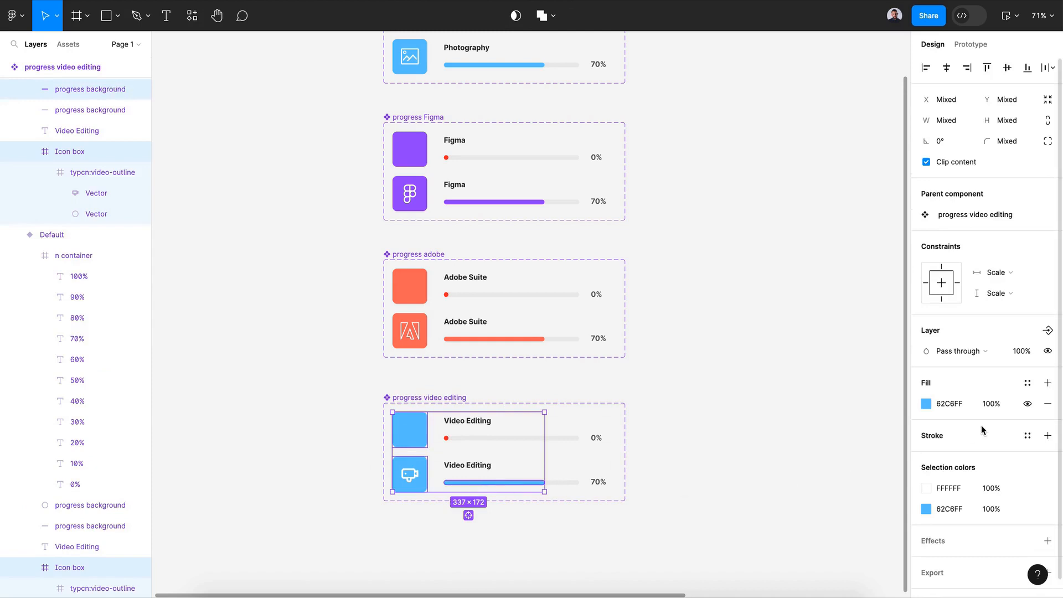
Fill both icon boxes and the active progress bar of the progress video editing set with the blue color 6271FF.
scroll(981, 424, "down", 1)
left_click(926, 383)
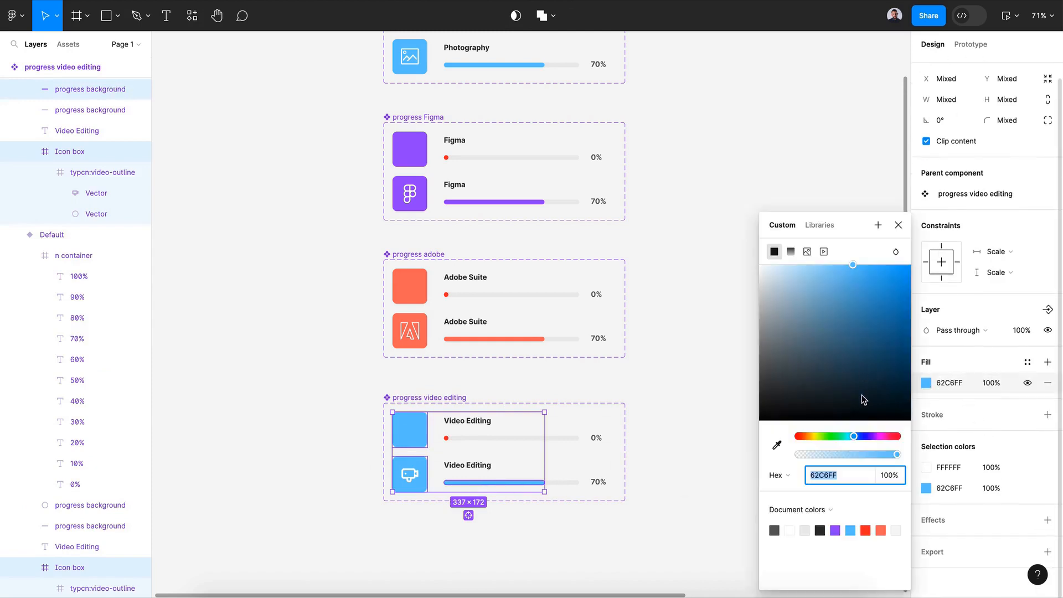
left_click(861, 437)
left_click(659, 354)
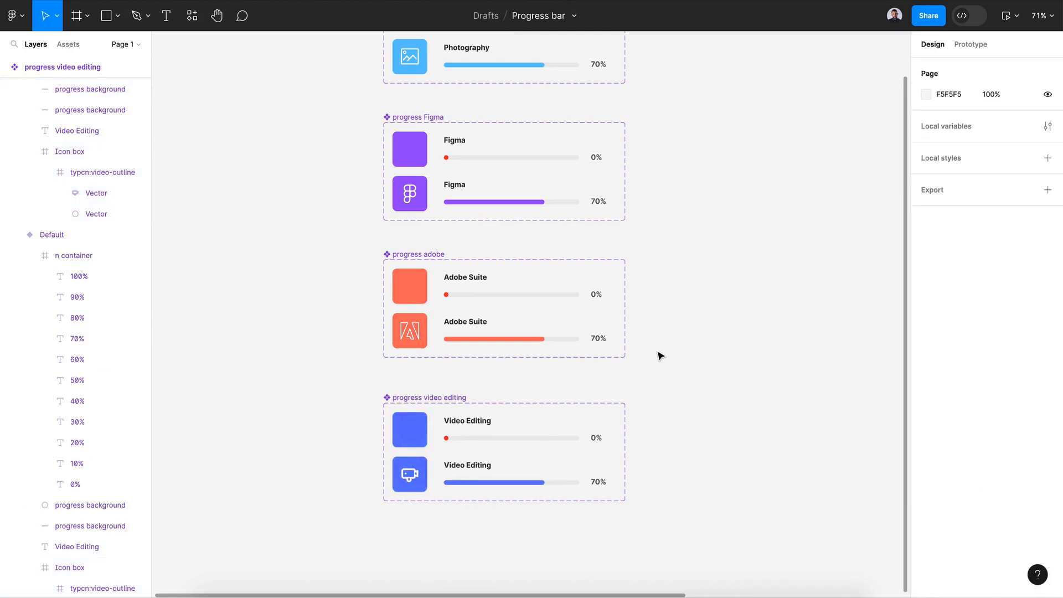
Review the four progress component sets and inspect the red dot and icon box of the Photography instance in Frame 1.
scroll(660, 354, "up", 3)
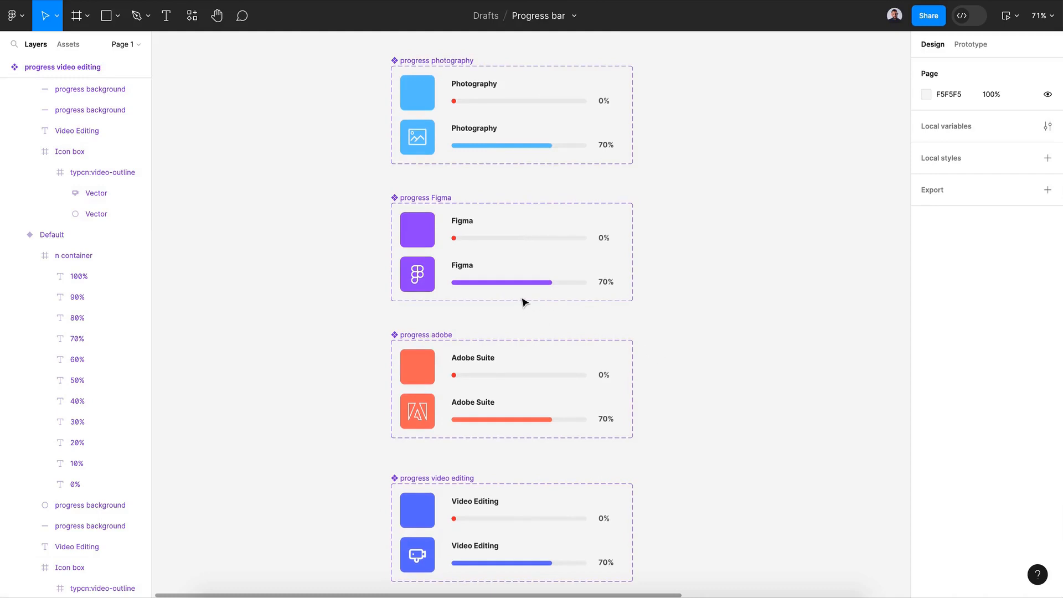
scroll(532, 302, "up", 5)
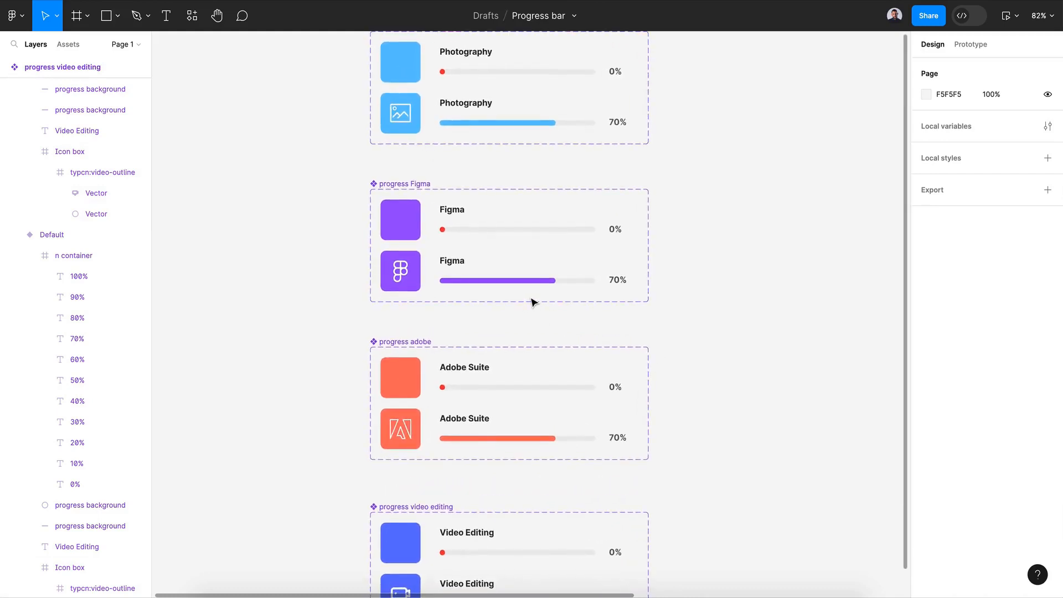
scroll(532, 301, "up", 3)
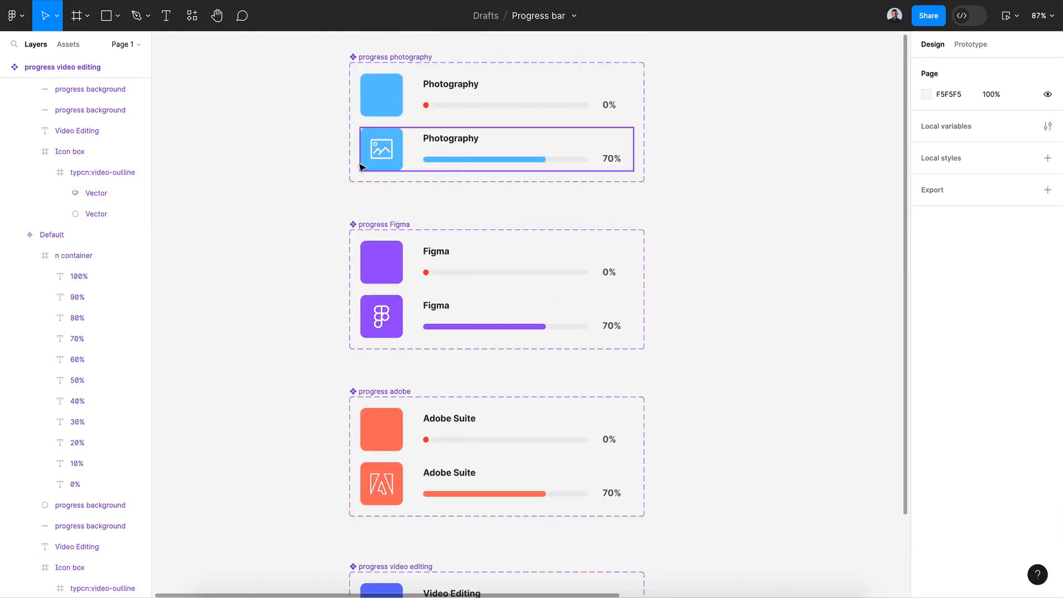
scroll(379, 388, "down", 5)
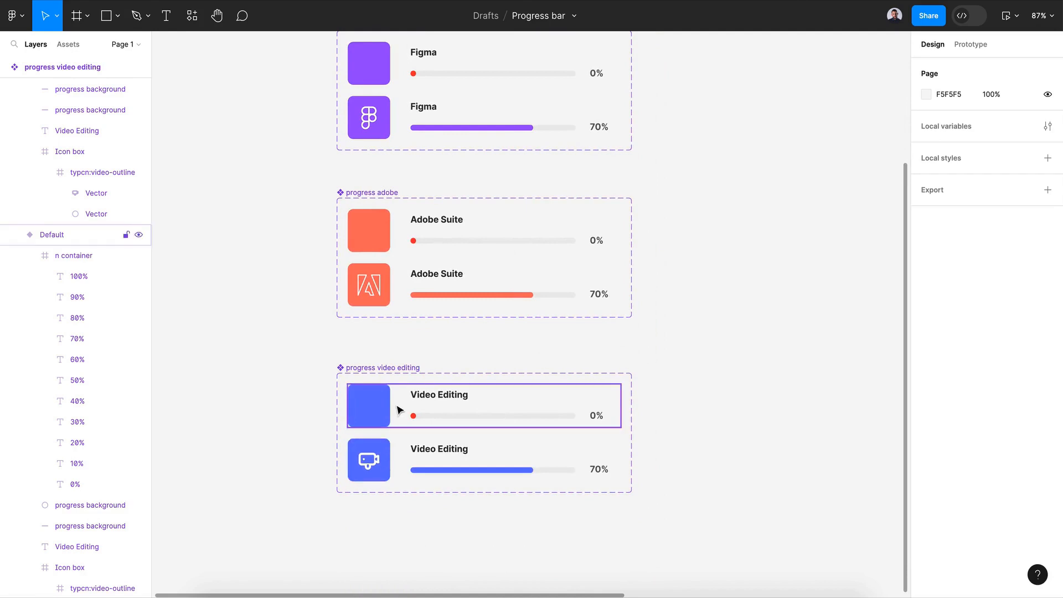
scroll(382, 411, "up", 5)
scroll(397, 409, "right", 10)
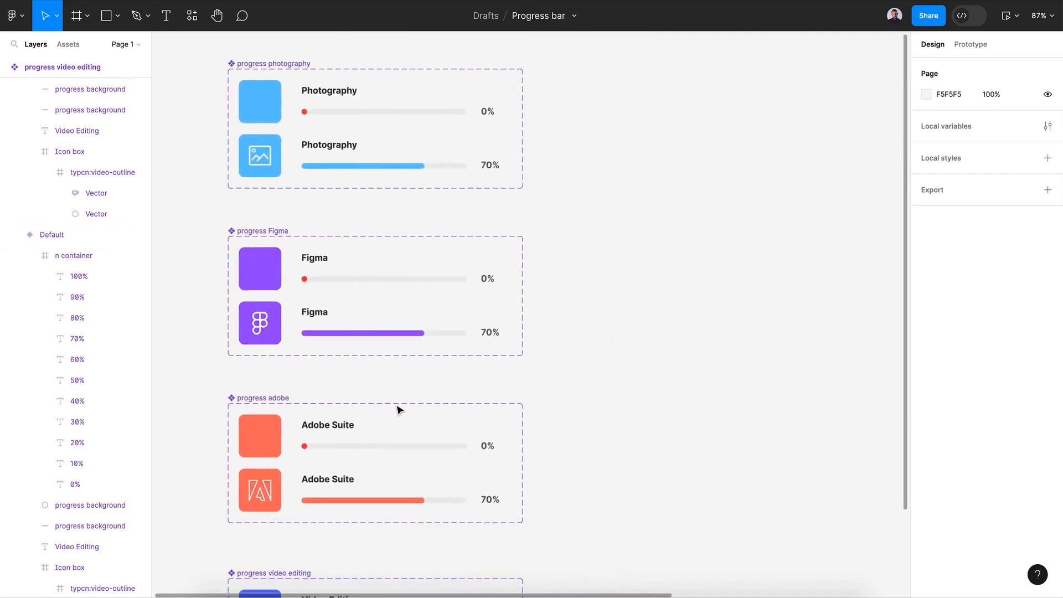
scroll(397, 410, "right", 3)
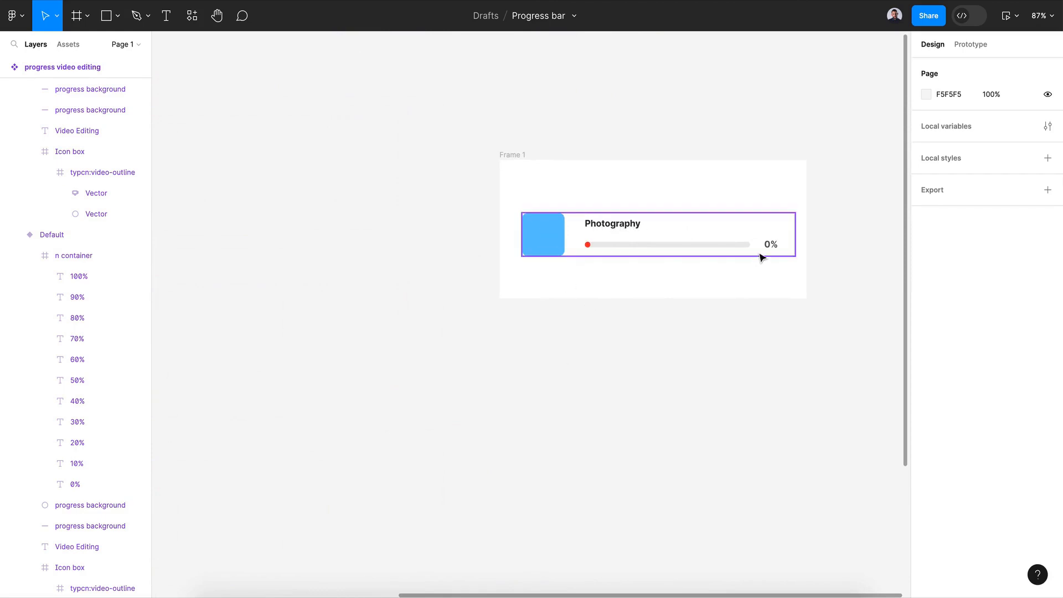
scroll(589, 330, "left", 4)
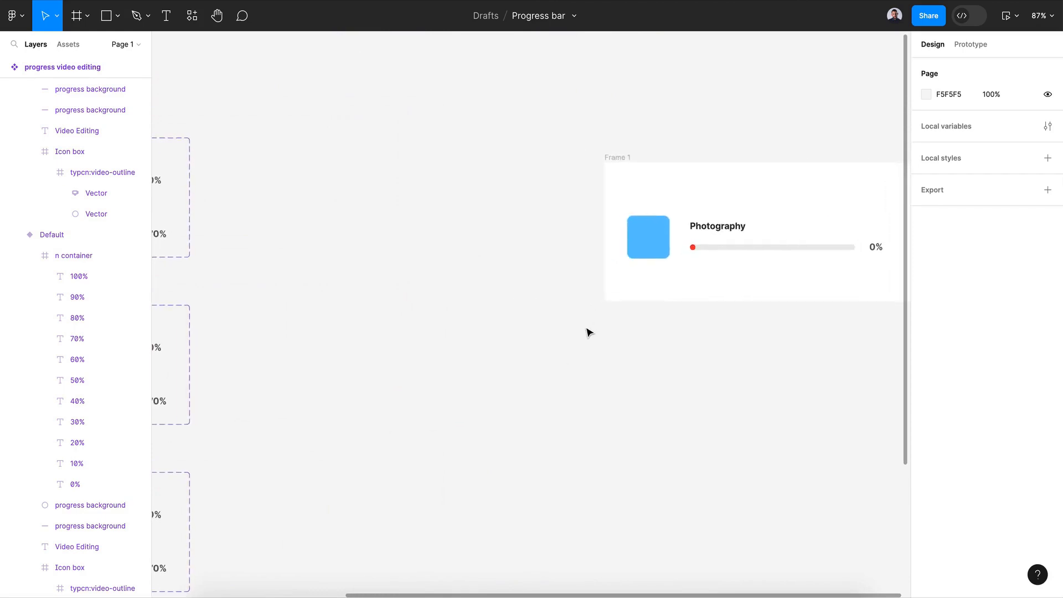
double_click(700, 247)
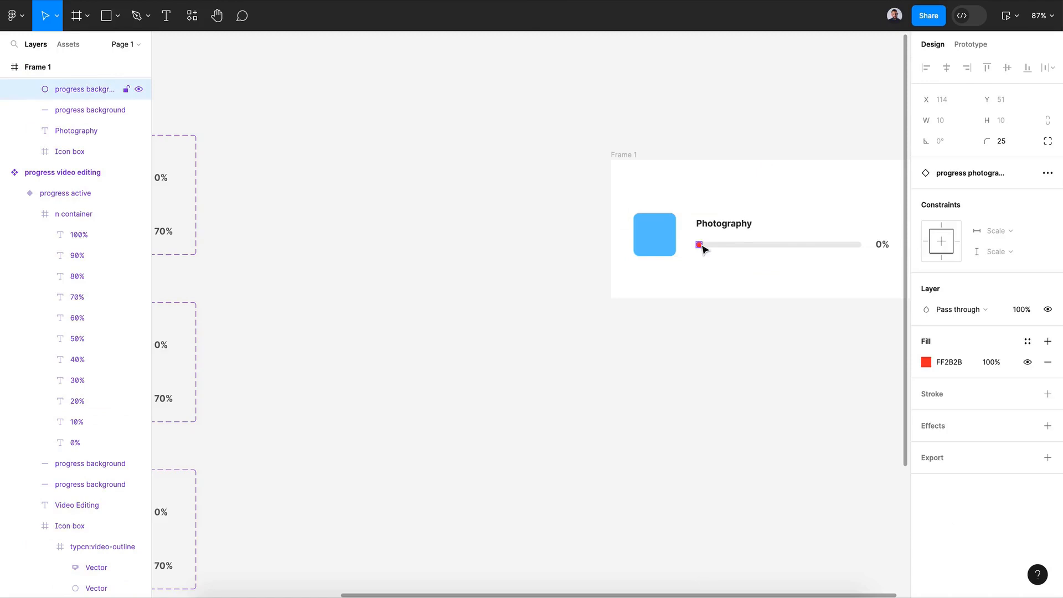
left_click(657, 231)
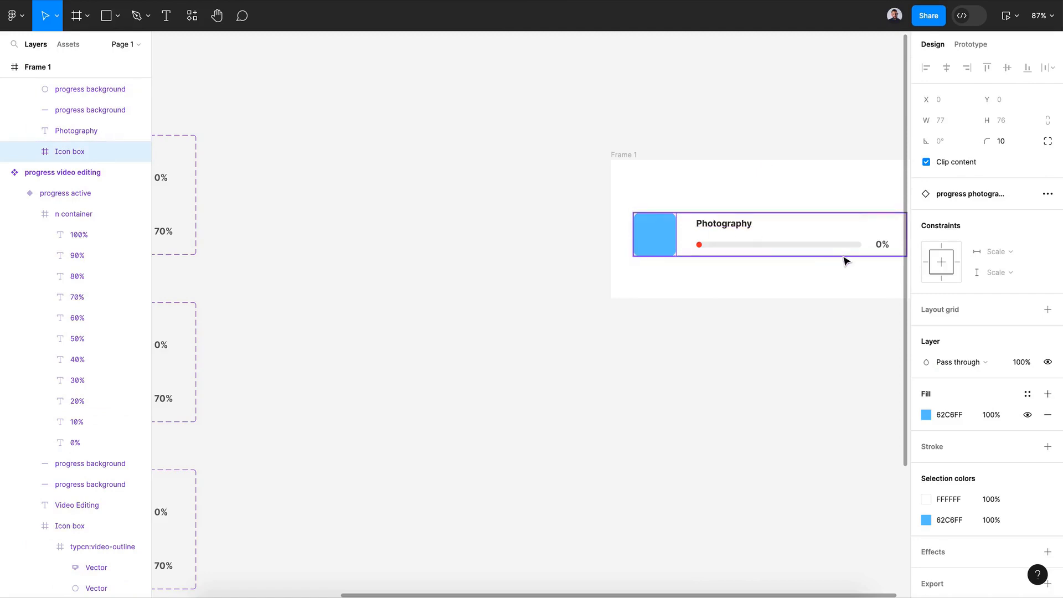
scroll(546, 380, "left", 8)
scroll(546, 380, "down", 2)
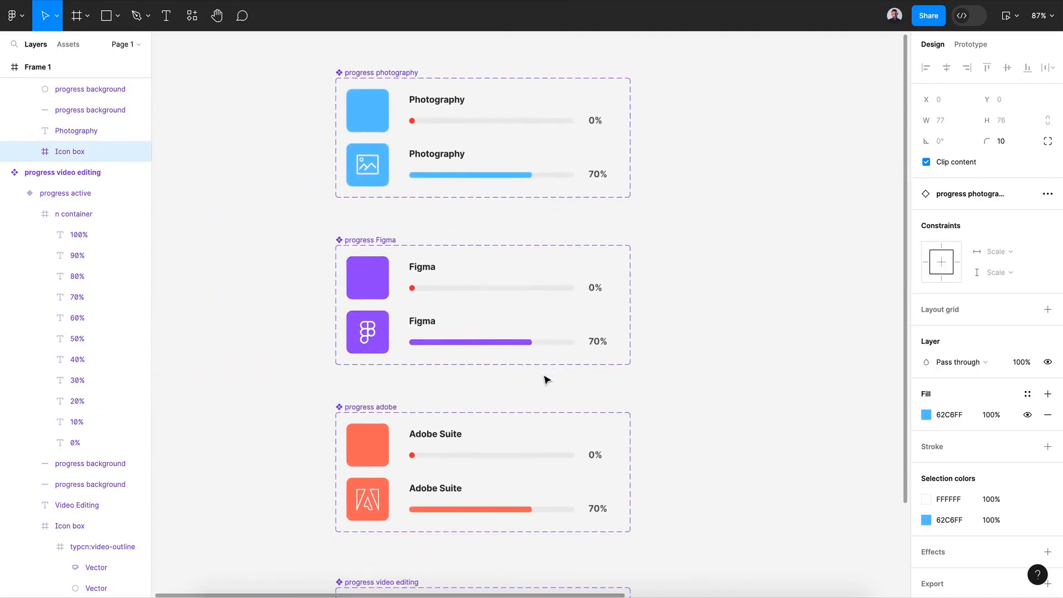
scroll(545, 380, "down", 3)
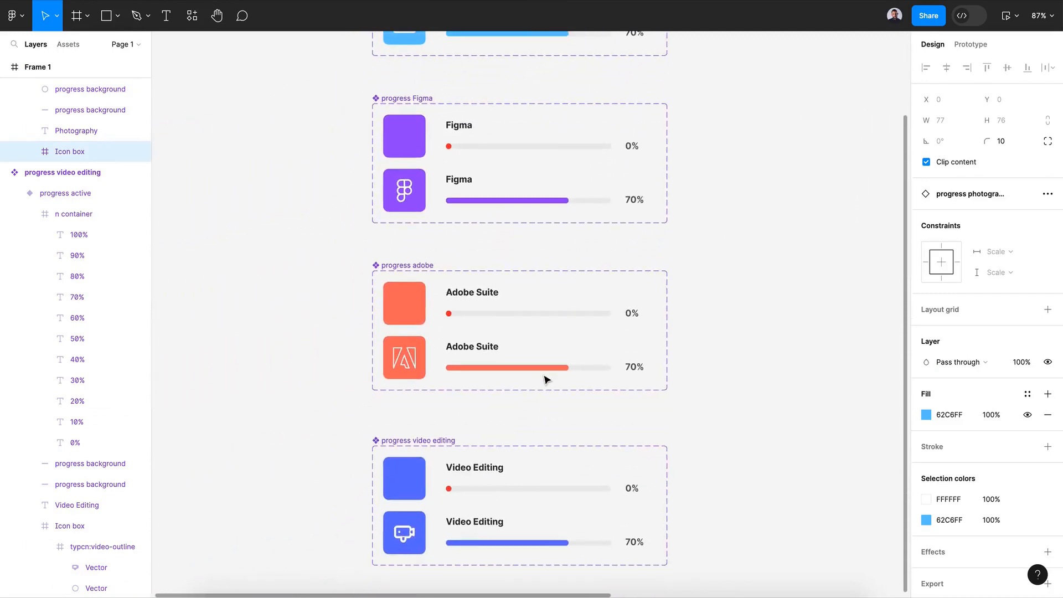
scroll(546, 380, "down", 1)
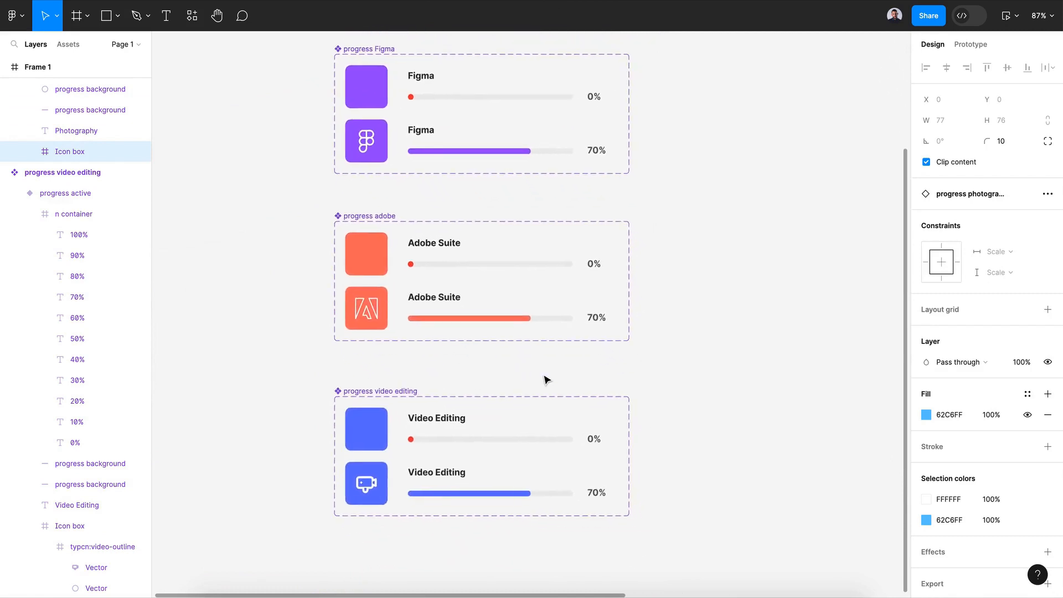
Lengthen the active bar of the progress Figma set and shift its stack of percentage texts to show 90%.
scroll(543, 377, "up", 2)
left_click(527, 243)
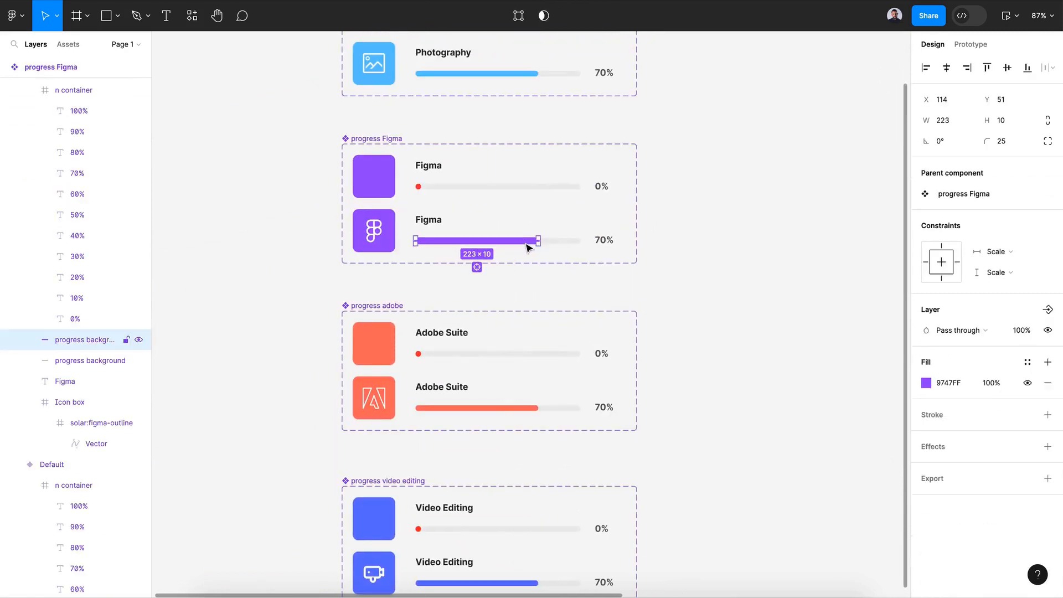
left_click_drag(538, 241, 565, 242)
left_click(604, 240)
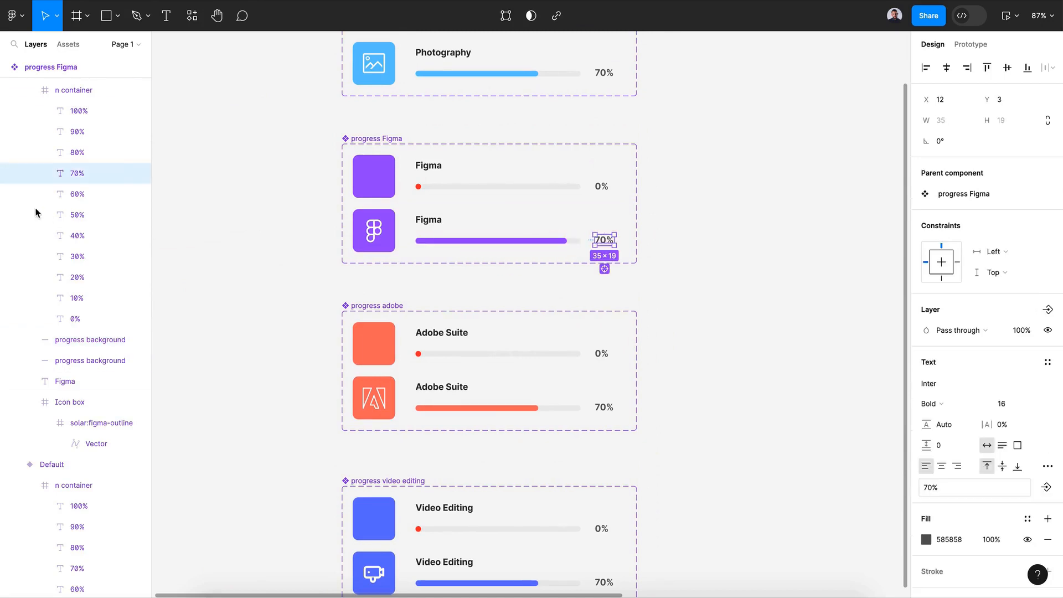
left_click(81, 116)
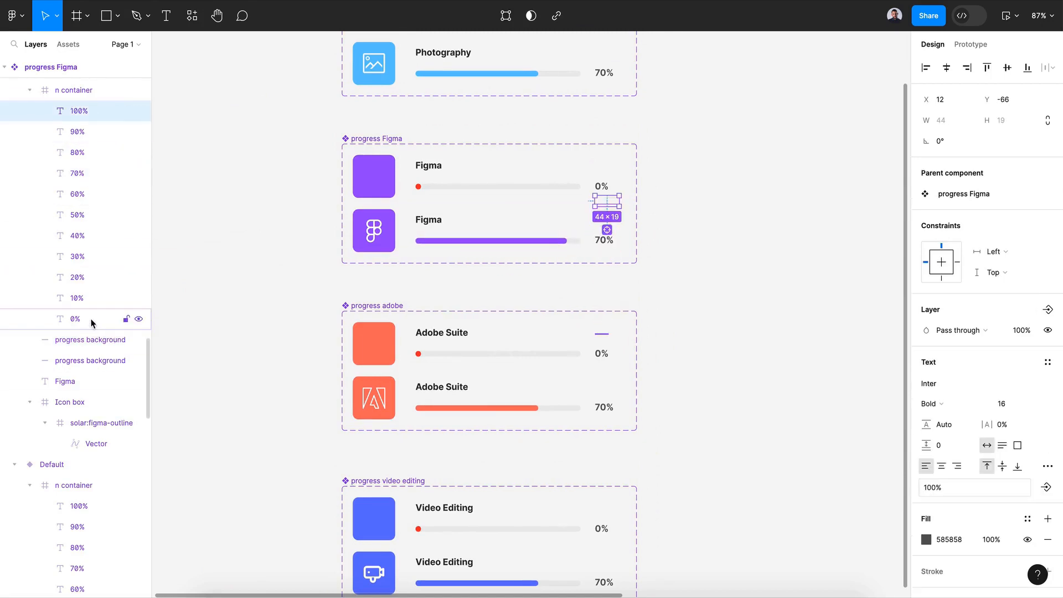
left_click(92, 321)
left_click(81, 111, "shift")
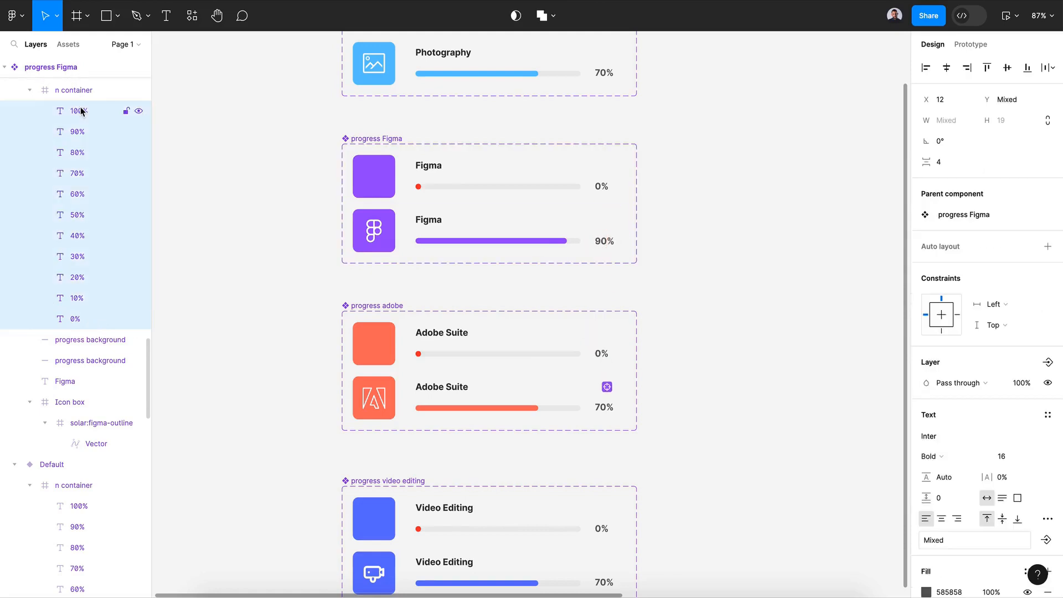
Shorten the active bar of the progress adobe set and shift its stack of percentage texts to show 40%.
left_click(506, 407)
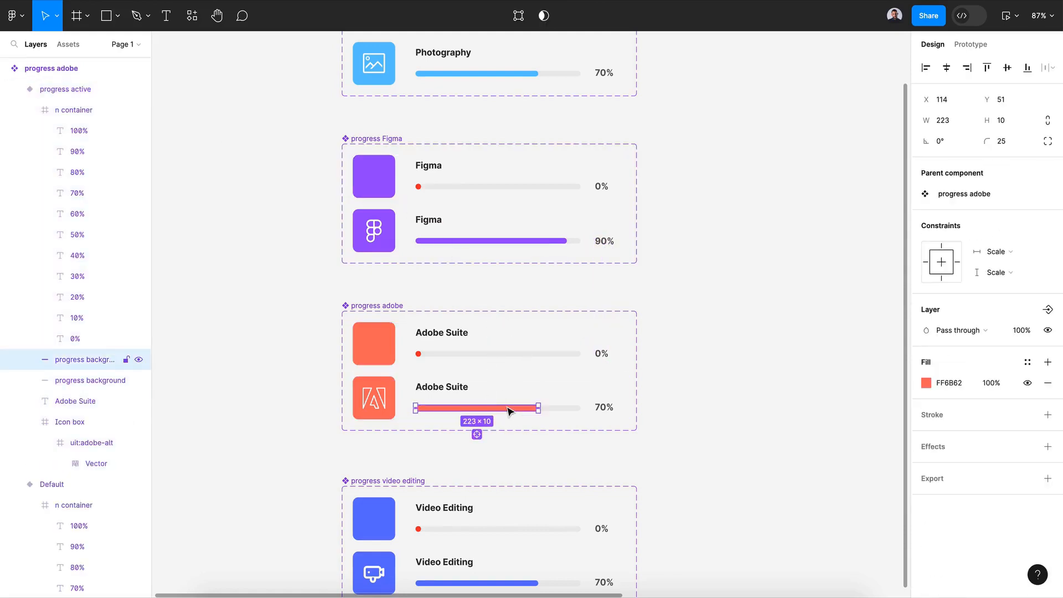
left_click_drag(539, 408, 486, 407)
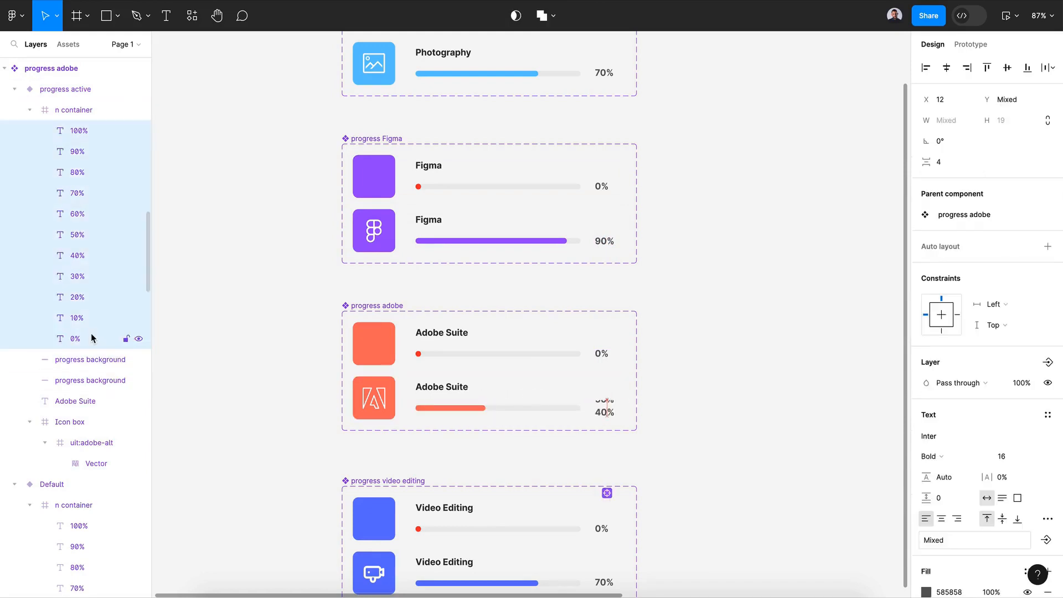
key("shift+Up")
Lengthen the active bar of the progress video editing set and shift its stack of percentage texts to show 80%.
scroll(486, 441, "down", 5)
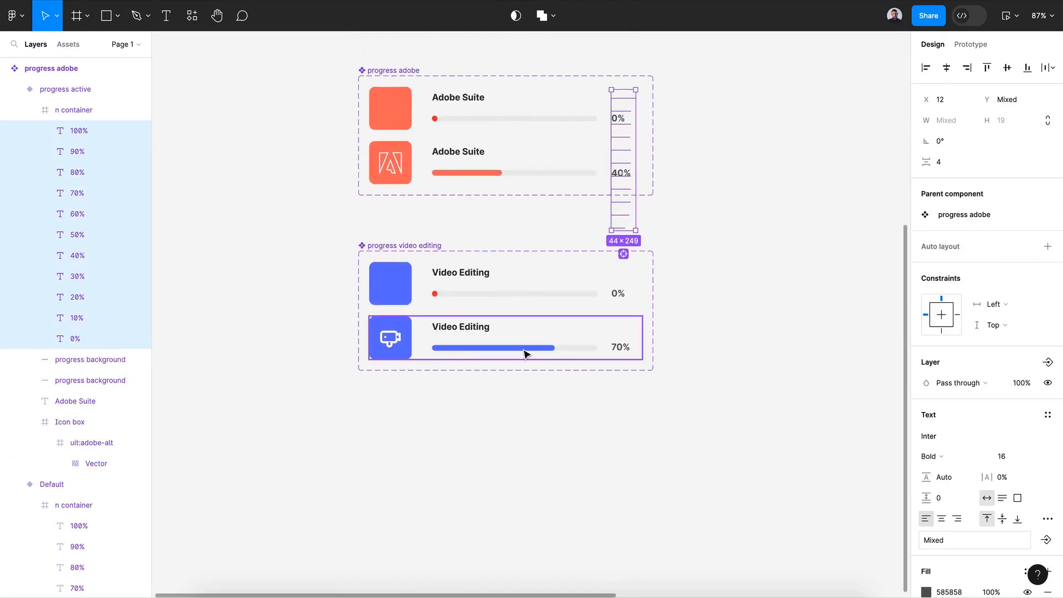
left_click(525, 349)
left_click_drag(554, 348, 575, 348)
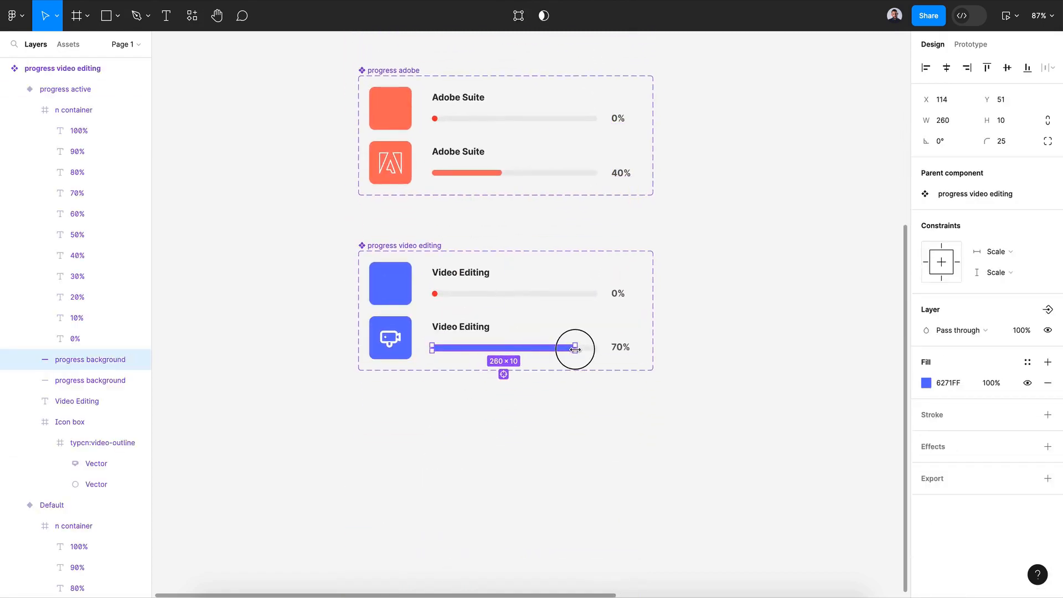
left_click(622, 349)
key("Return")
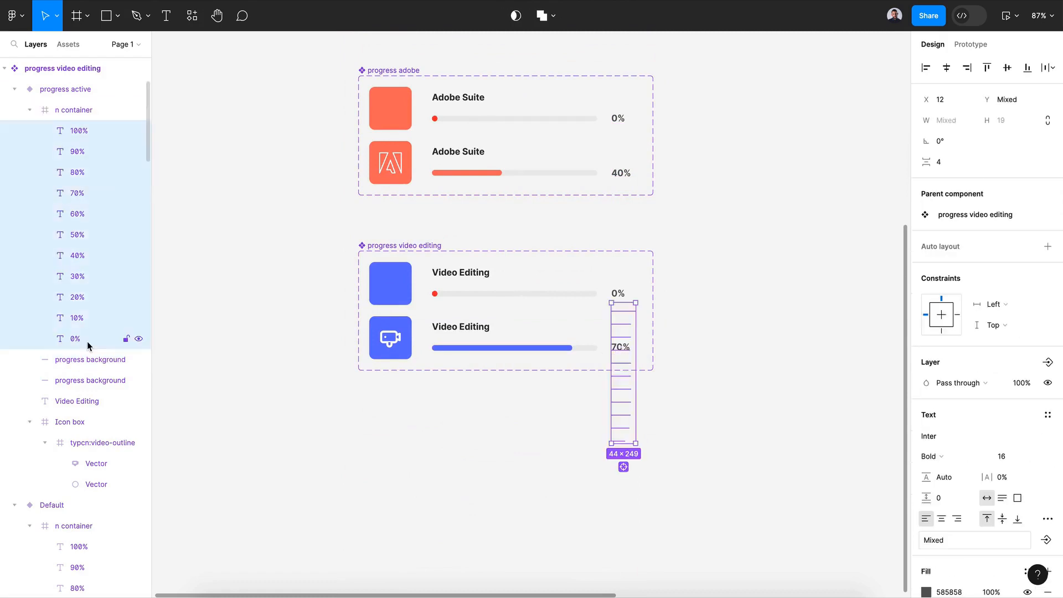
key("shift+Down")
key("shift+Down")
key("shift+Down")
key("shift+Up")
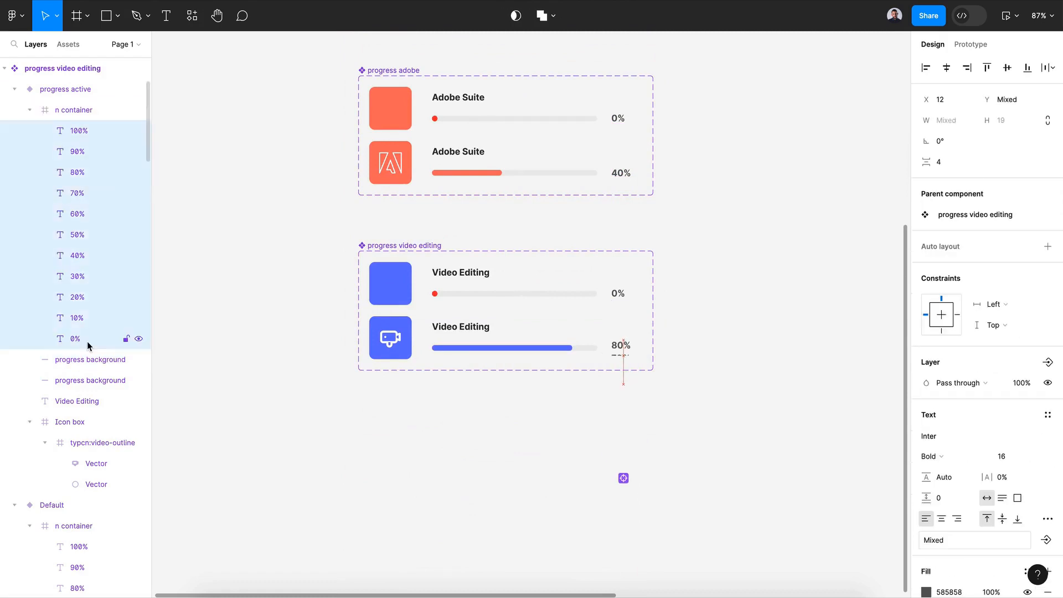
left_click(726, 403)
Enlarge Frame 1 to about 760 × 785 px to make room for more progress bars.
scroll(727, 406, "down", 3)
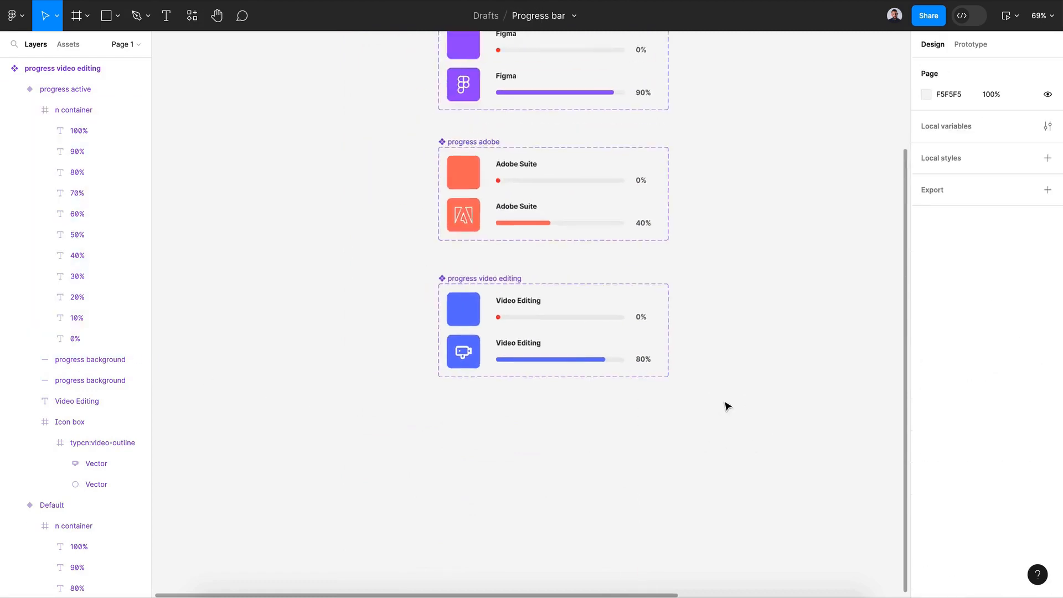
scroll(726, 405, "down", 5)
scroll(727, 406, "right", 5)
left_click(585, 151)
left_click_drag(571, 153, 523, 143)
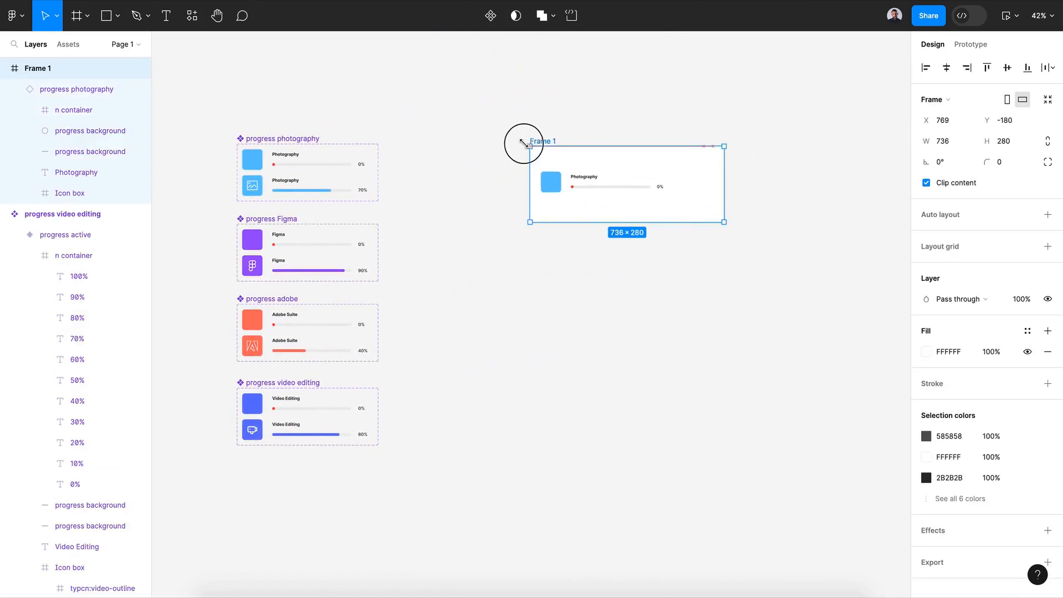
left_click_drag(629, 220, 623, 354)
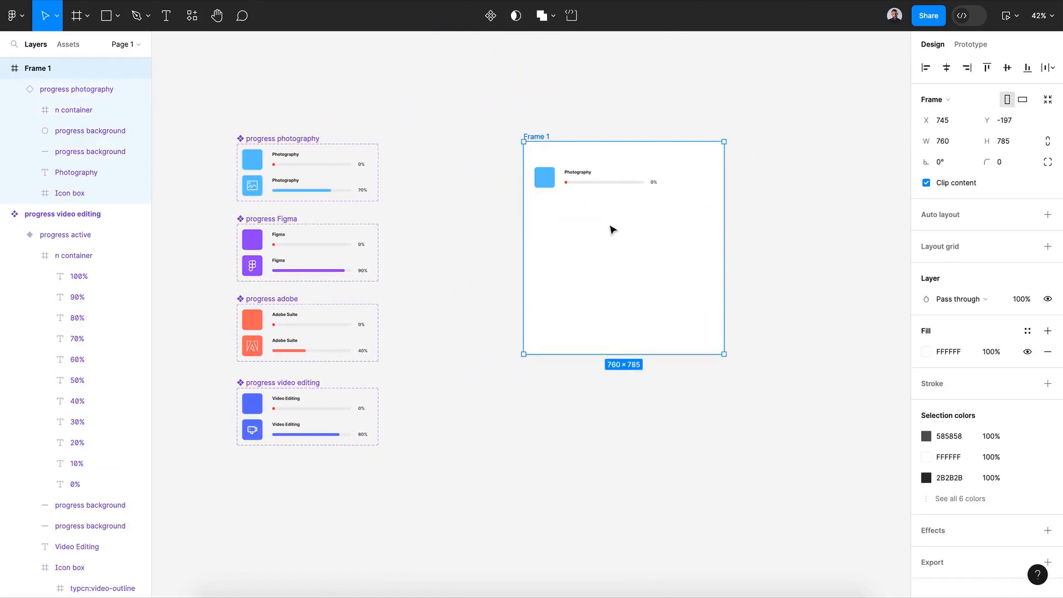
Move the Photography instance to about X 156, Y 231 in Frame 1 and add the title SKILLS above it.
left_click(588, 175)
left_click_drag(588, 176, 649, 236)
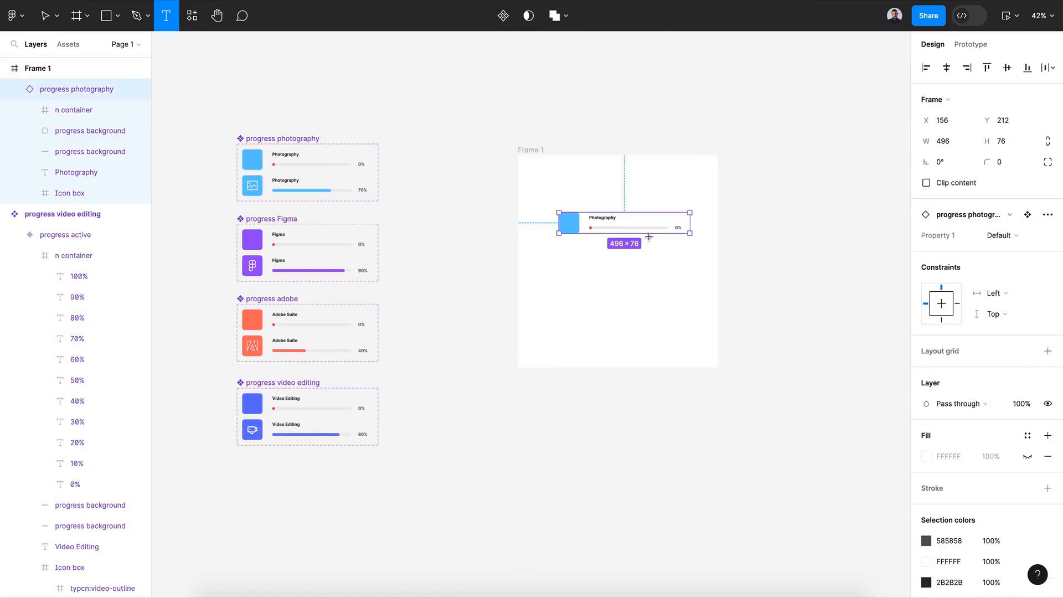
left_click(614, 177)
Place instances of progress Figma, progress adobe and progress video editing below Photography and center all four bars horizontally in Frame 1.
left_click(71, 44)
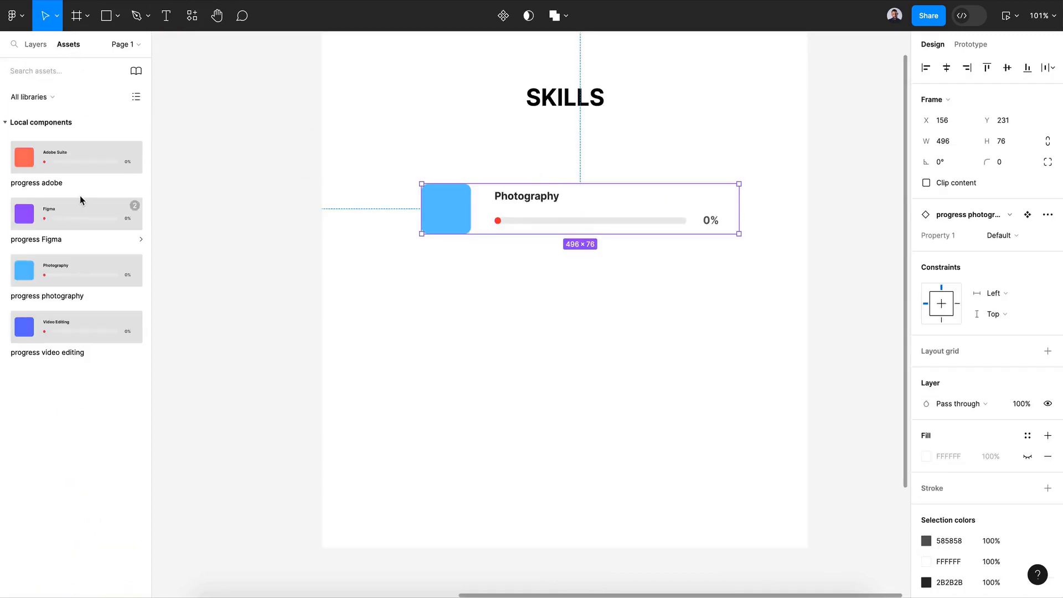
left_click_drag(67, 222, 496, 292)
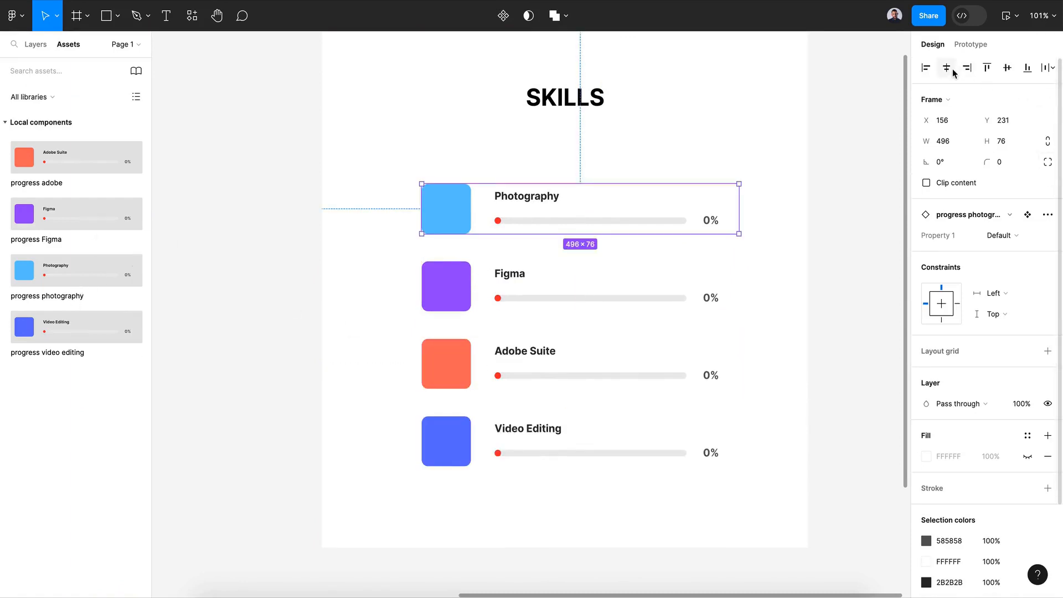
left_click(952, 70)
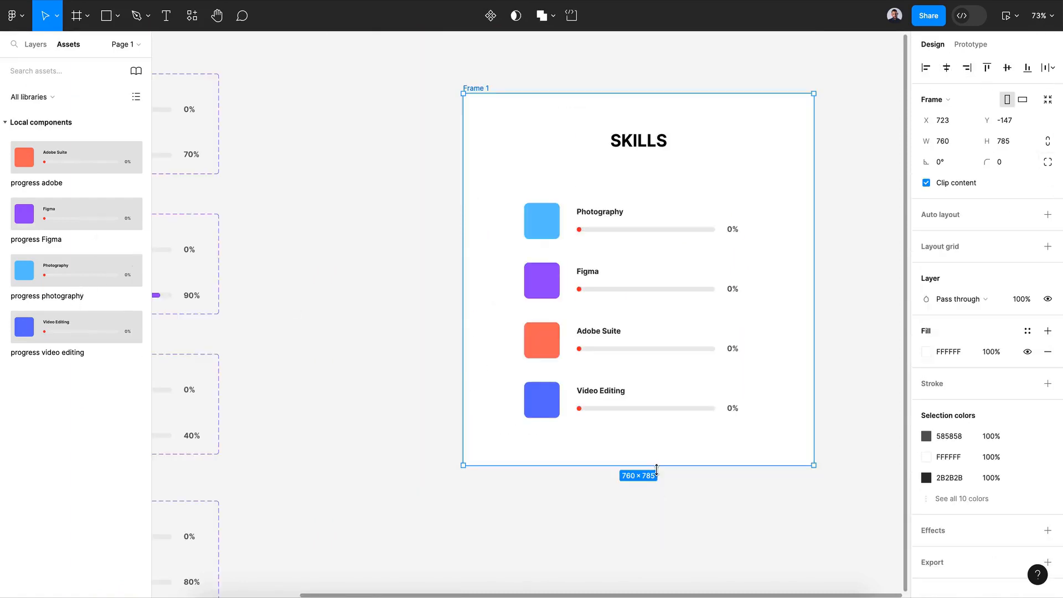
Extend the height of Frame 1 to about 826 px and present the frame as a prototype.
left_click_drag(656, 470, 656, 487)
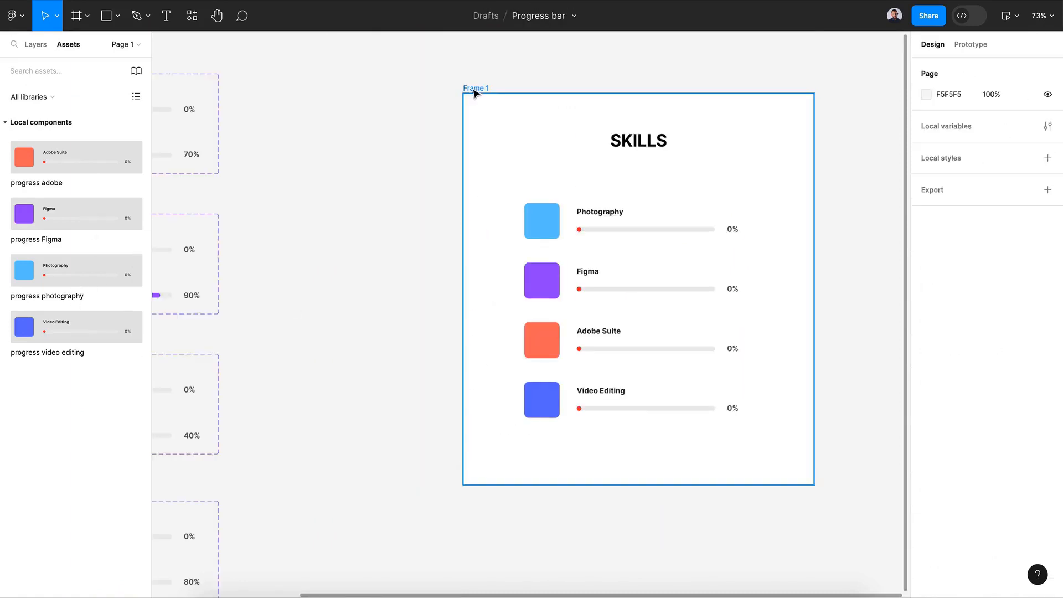
left_click(474, 88)
left_click(1009, 16)
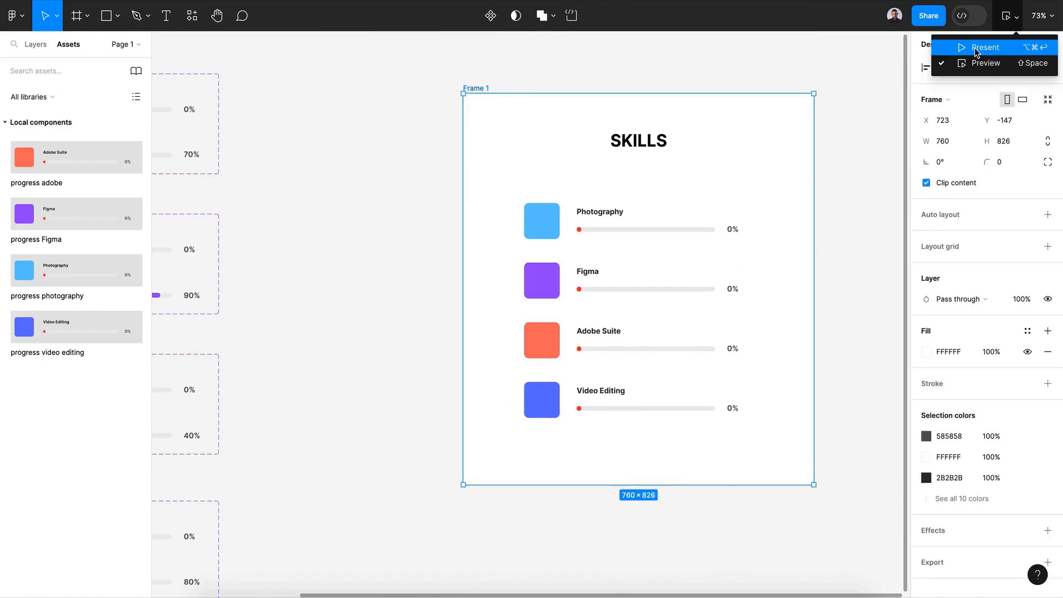
left_click(974, 49)
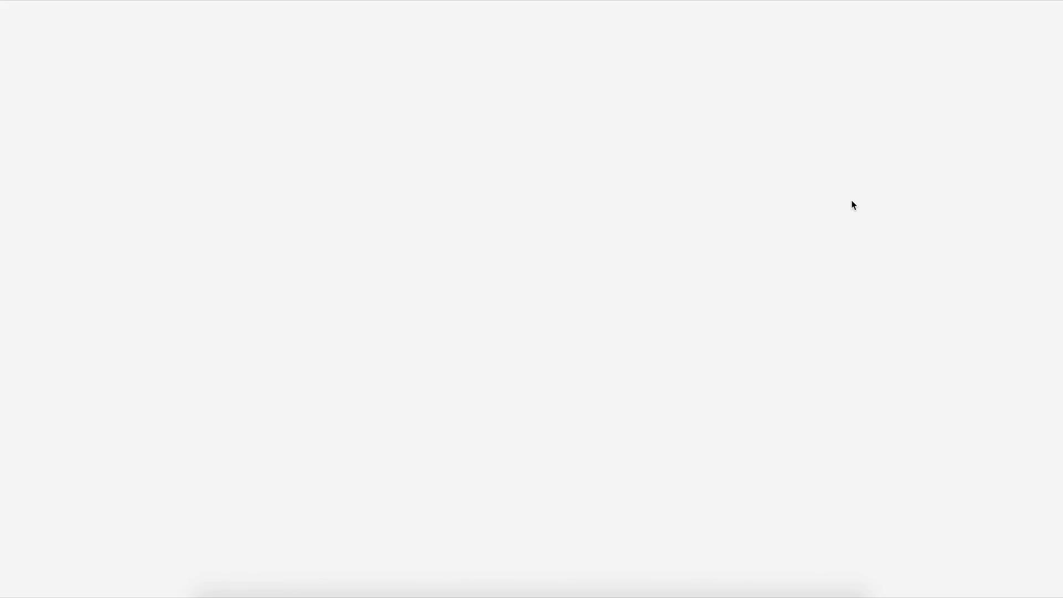